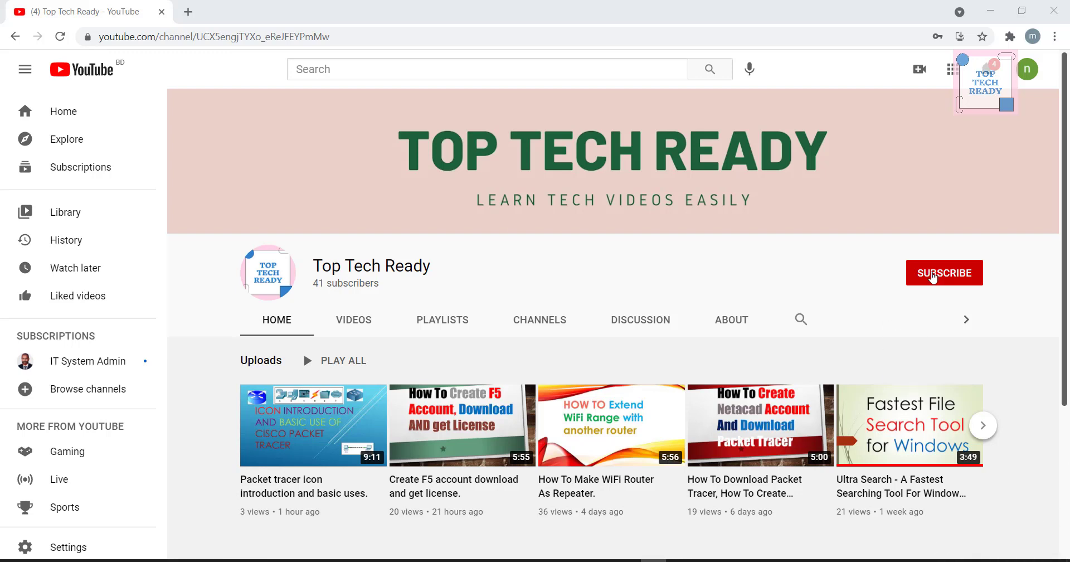
# Step: Subscribe to the Top Tech Ready channel and set its notifications to All
pyautogui.click(932, 274)
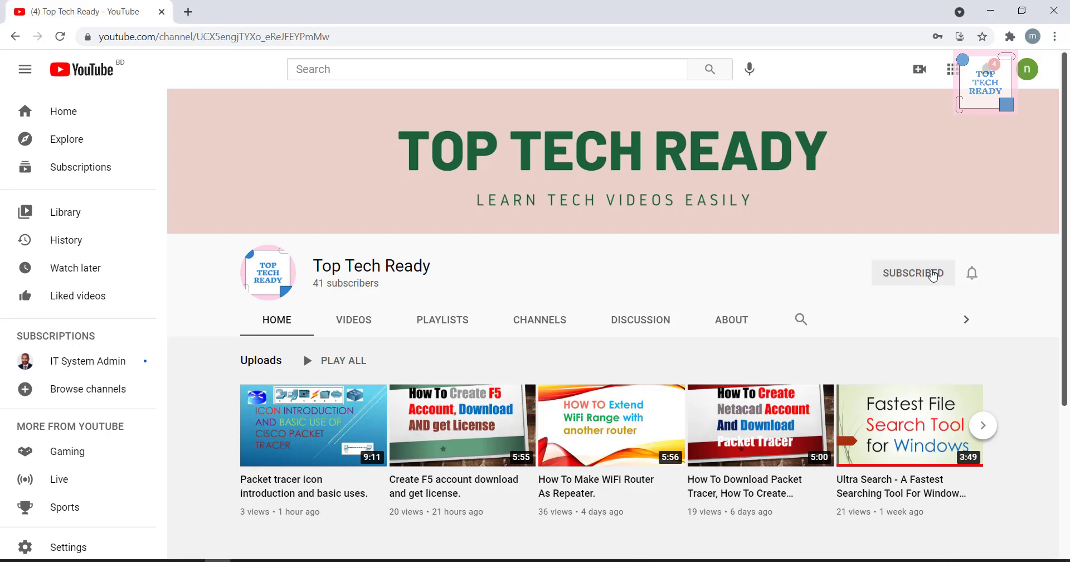
pyautogui.click(971, 274)
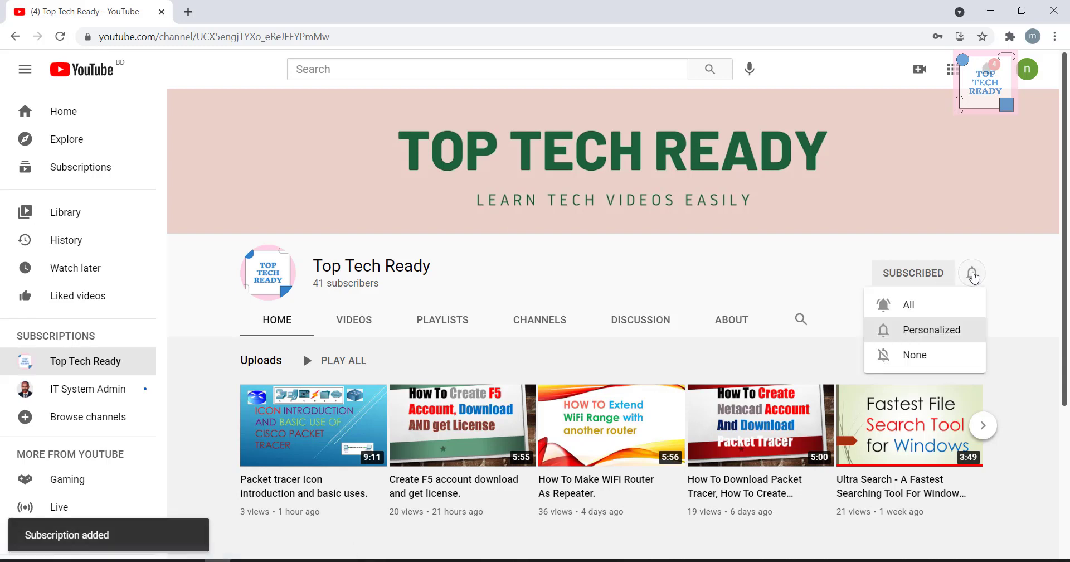
pyautogui.click(925, 305)
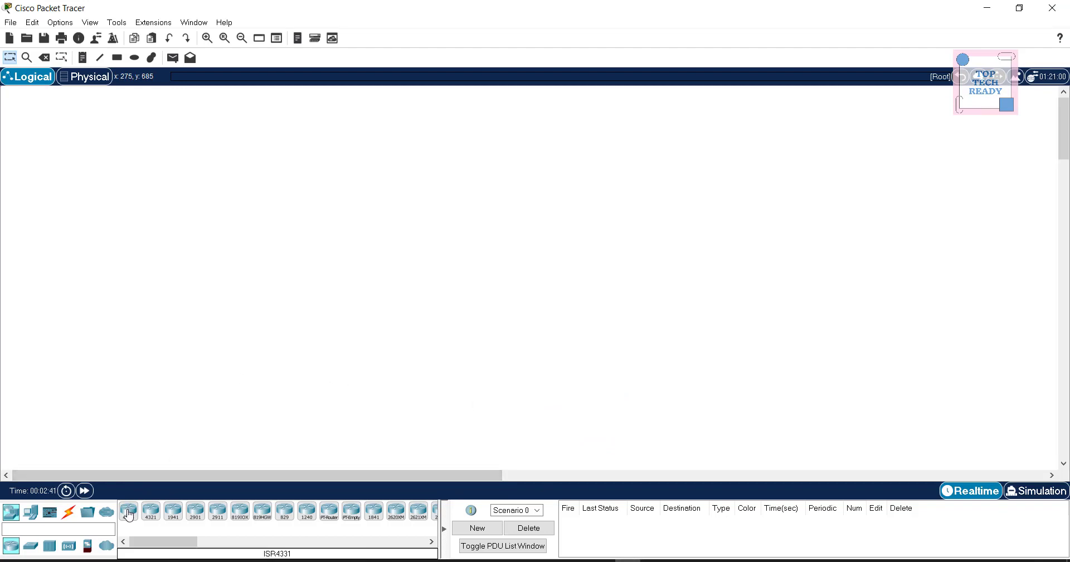
# Step: Switch to Cisco Packet Tracer and place a 4331 router in the workspace with a 2960 switch below it
pyautogui.moveTo(129, 510); pyautogui.dragTo(412, 167)
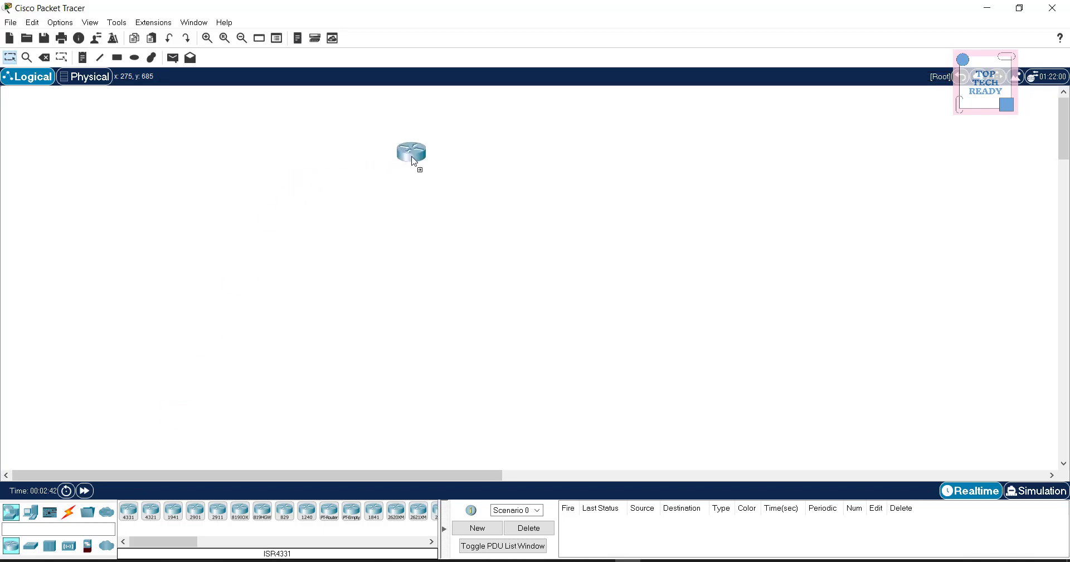
pyautogui.click(31, 546)
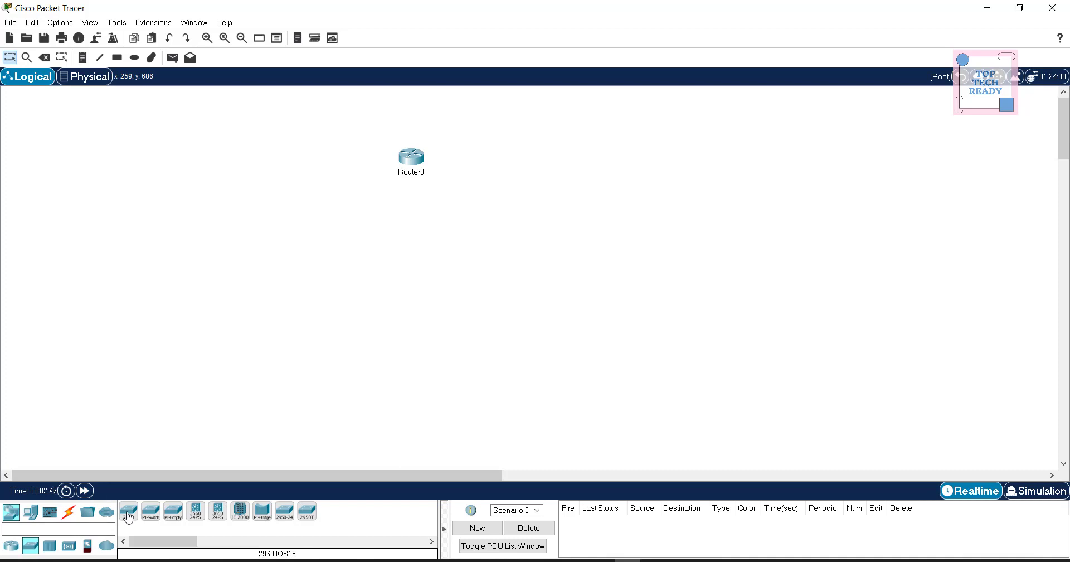
pyautogui.moveTo(128, 512); pyautogui.dragTo(411, 248)
# Step: Place four PCs in a row below the switch, in two pairs
pyautogui.click(30, 511)
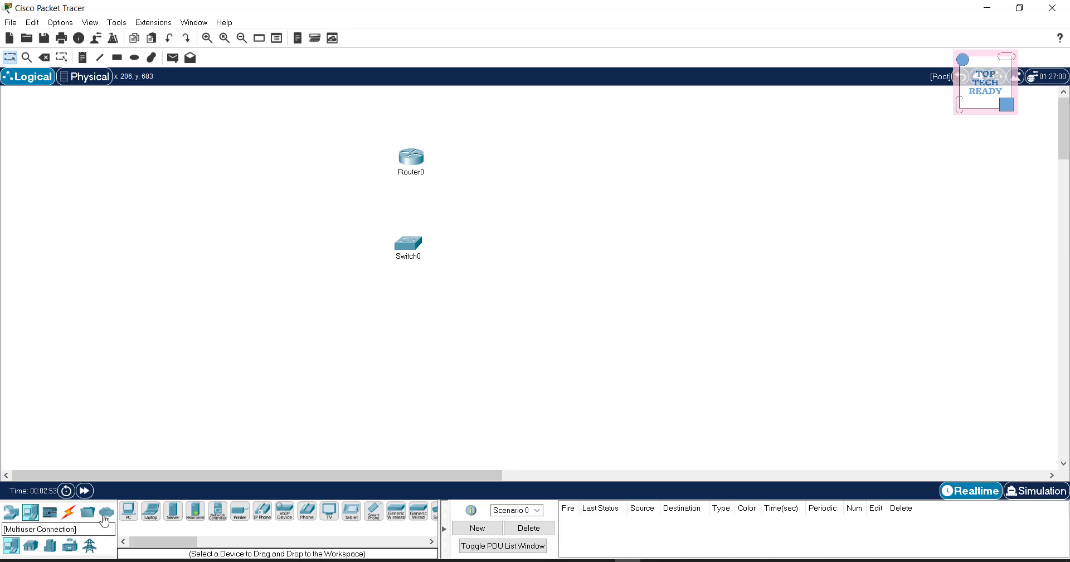
pyautogui.click(128, 510)
pyautogui.click(286, 317)
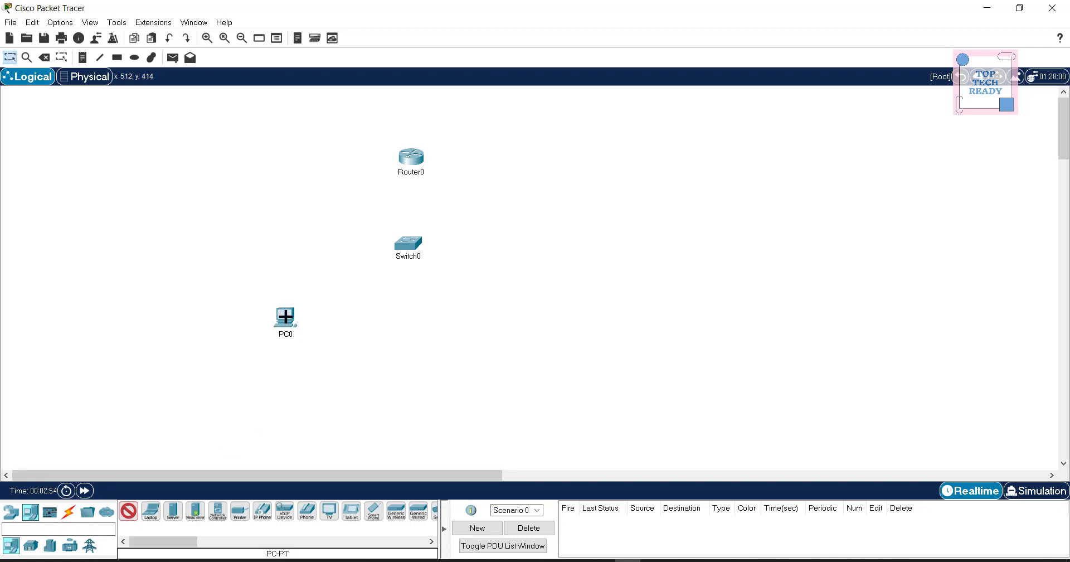
pyautogui.click(311, 317)
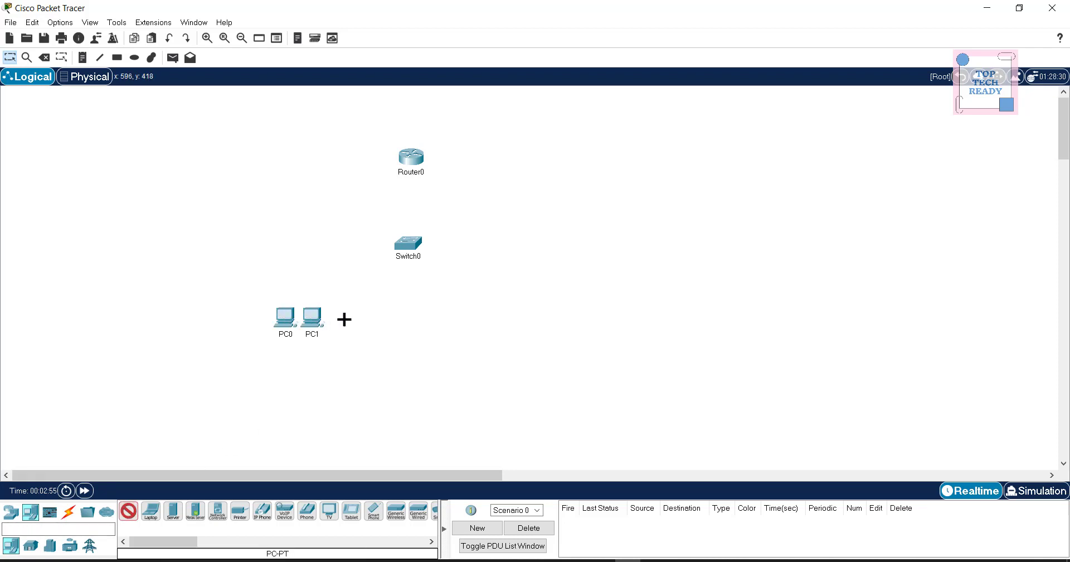
pyautogui.click(412, 314)
pyautogui.click(445, 313)
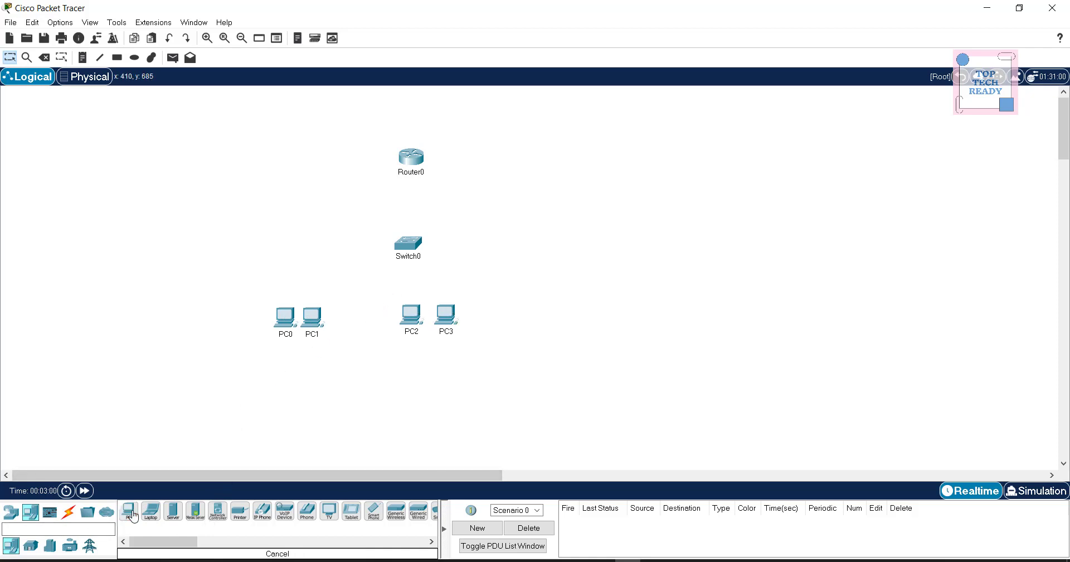
# Step: Connect PC0's FastEthernet0 to Switch0's FastEthernet0/1 with a copper cross-over cable
pyautogui.click(68, 512)
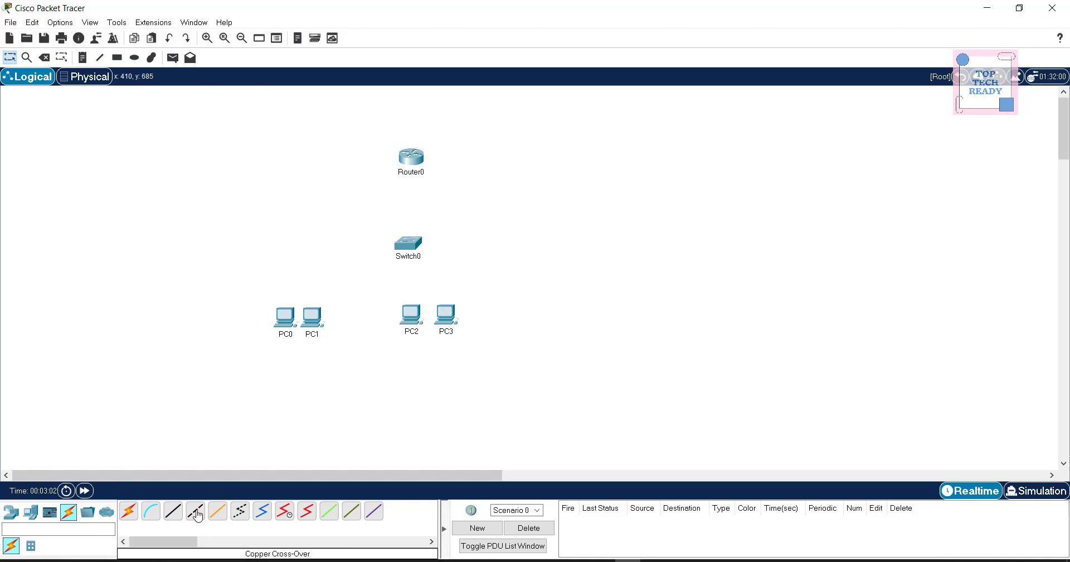
pyautogui.click(196, 511)
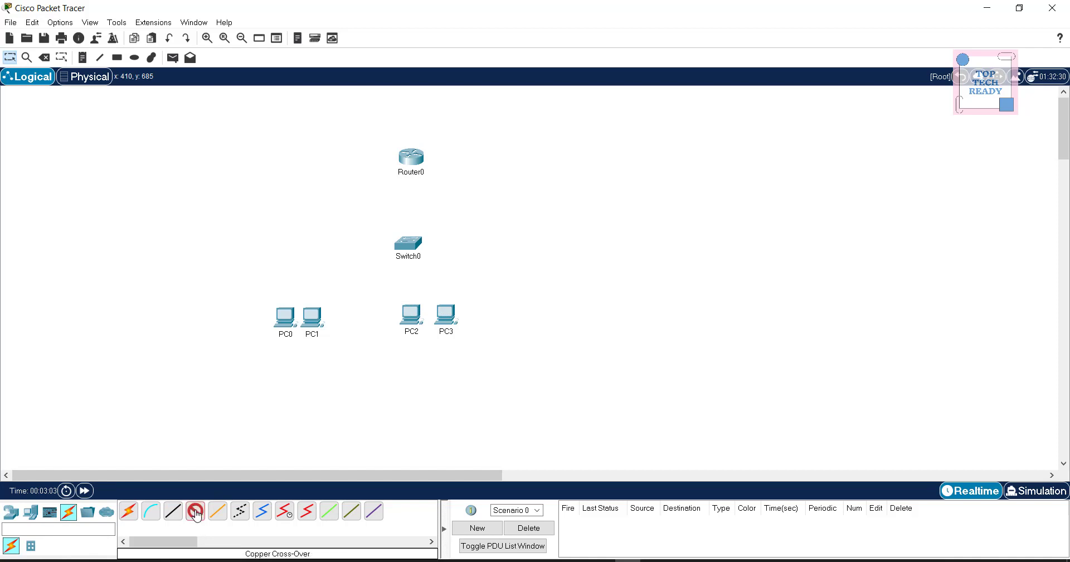
pyautogui.click(284, 317)
pyautogui.click(328, 369)
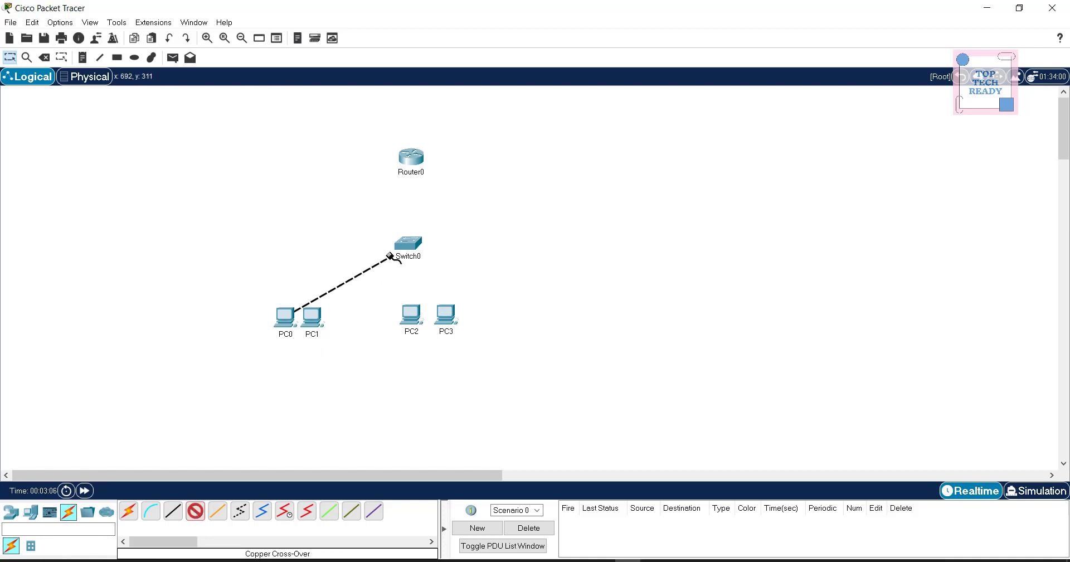
pyautogui.click(407, 243)
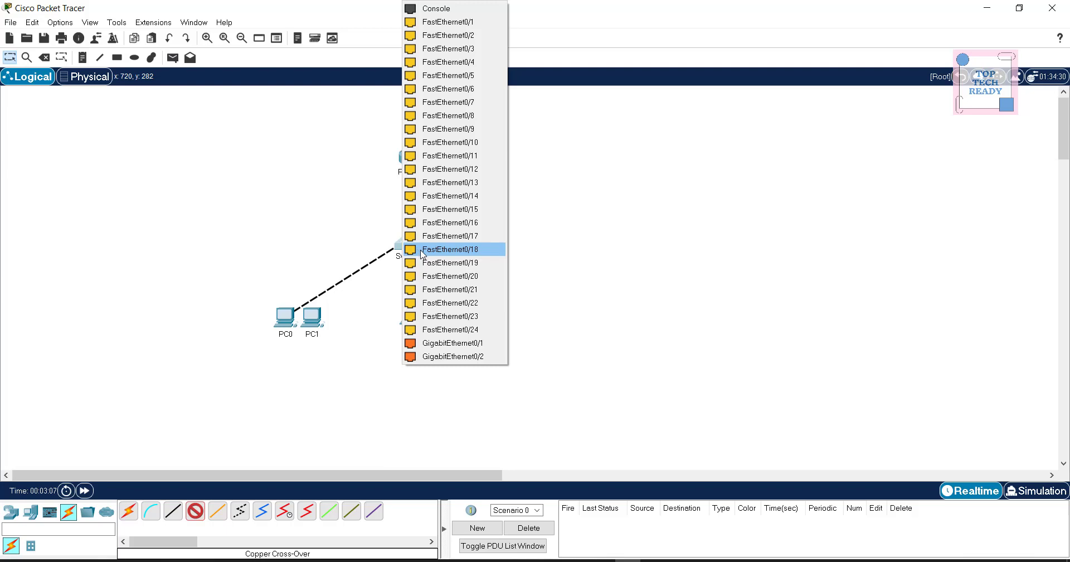
pyautogui.click(430, 35)
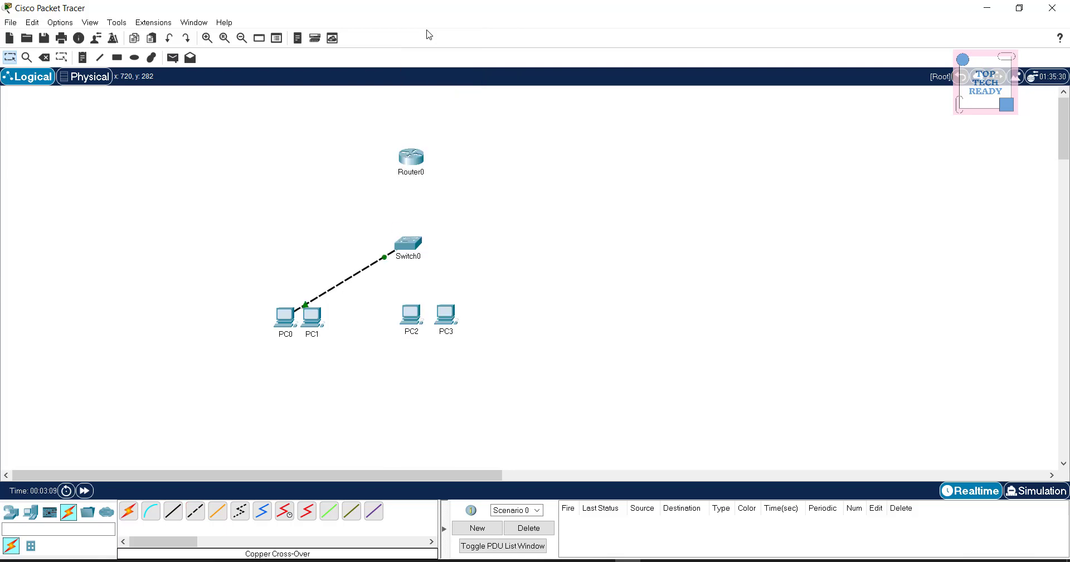
# Step: Connect PC1's FastEthernet0 to Switch0's FastEthernet0/2 with a copper straight-through cable
pyautogui.click(312, 318)
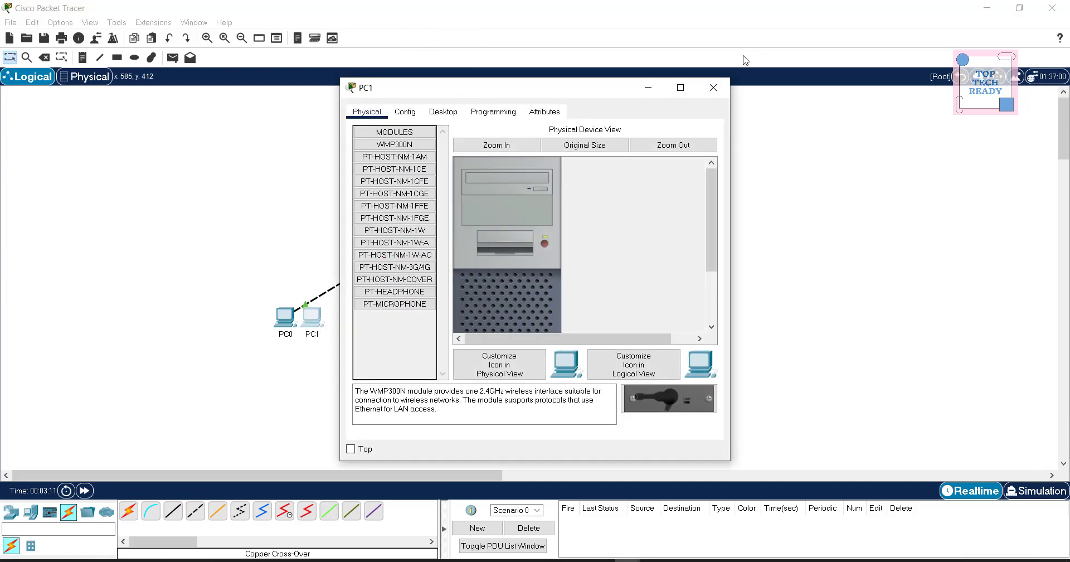
pyautogui.click(713, 88)
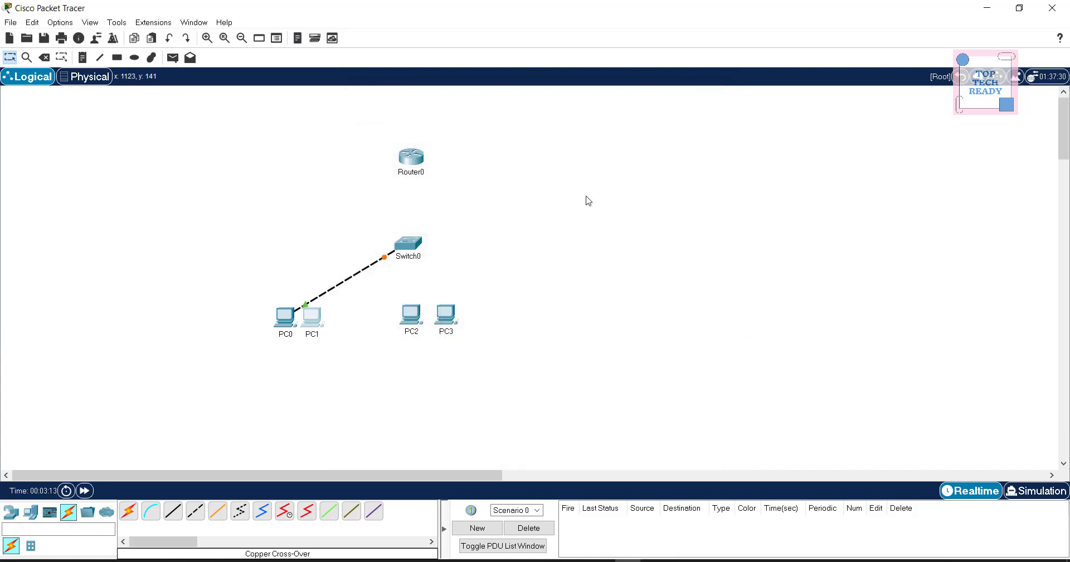
pyautogui.click(179, 516)
pyautogui.click(319, 317)
pyautogui.click(354, 362)
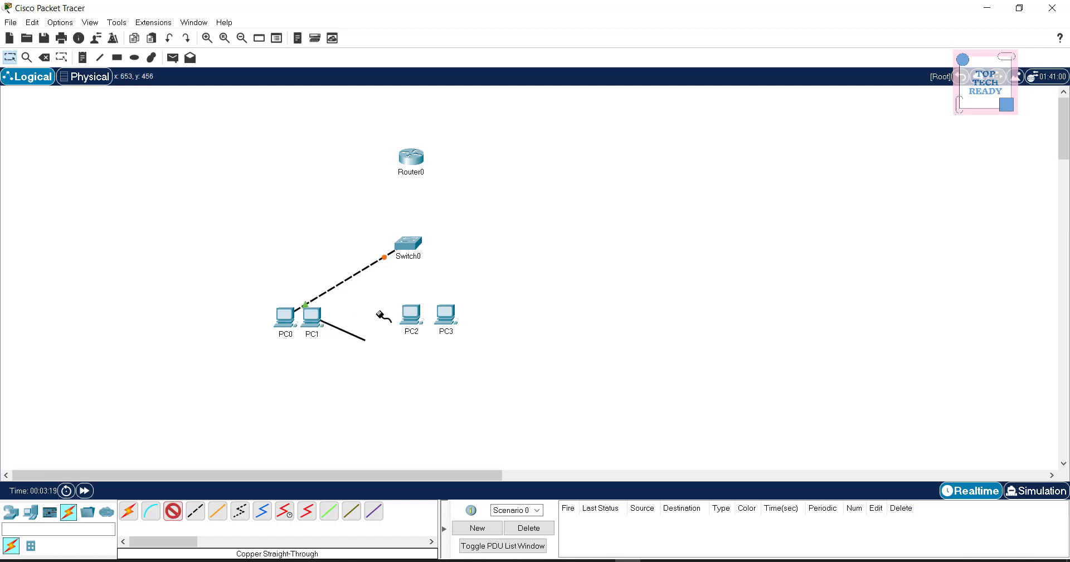
pyautogui.click(413, 244)
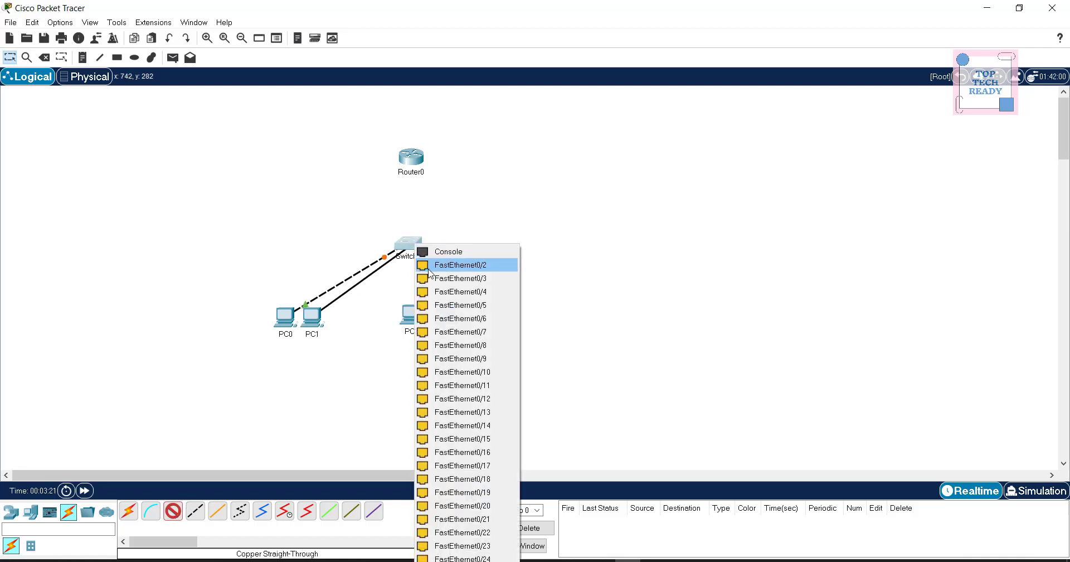
pyautogui.click(431, 264)
# Step: Connect FastEthernet0 of PC2 and PC3 to Switch0's FastEthernet0/3 and FastEthernet0/4 with copper straight-through cables
pyautogui.click(410, 315)
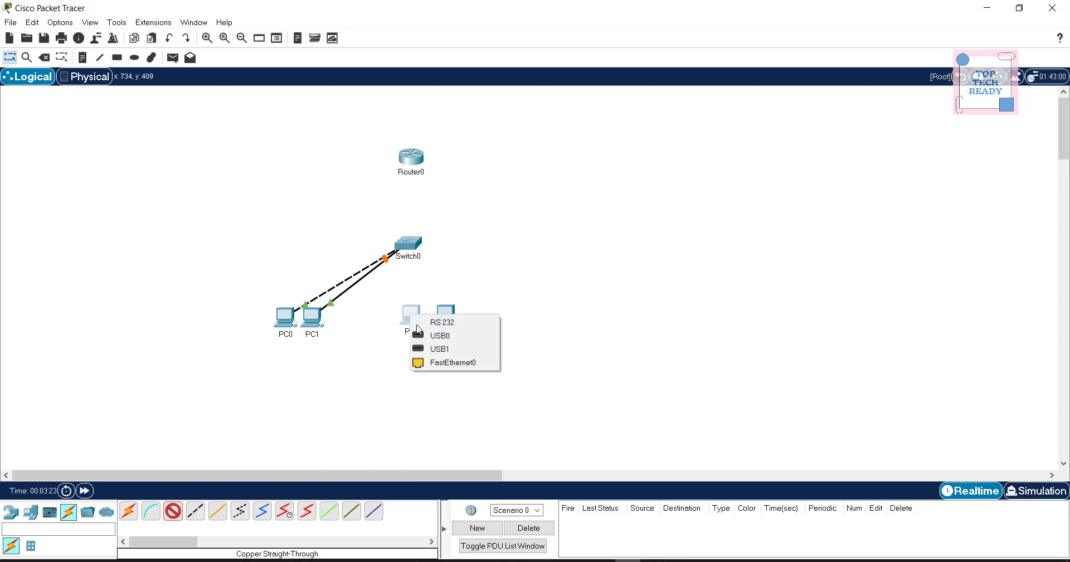
pyautogui.click(438, 361)
pyautogui.click(410, 245)
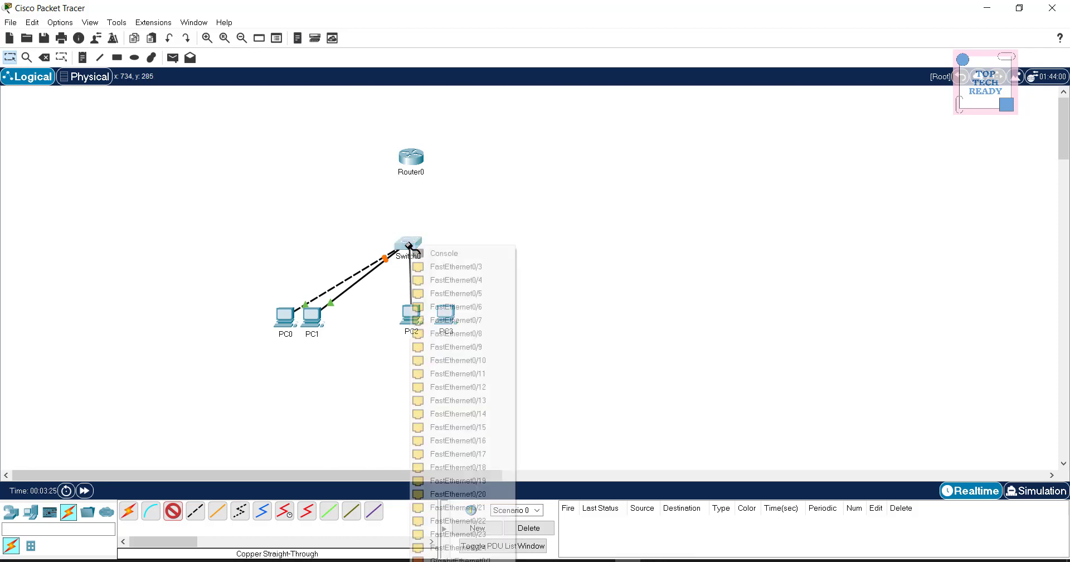
pyautogui.click(423, 270)
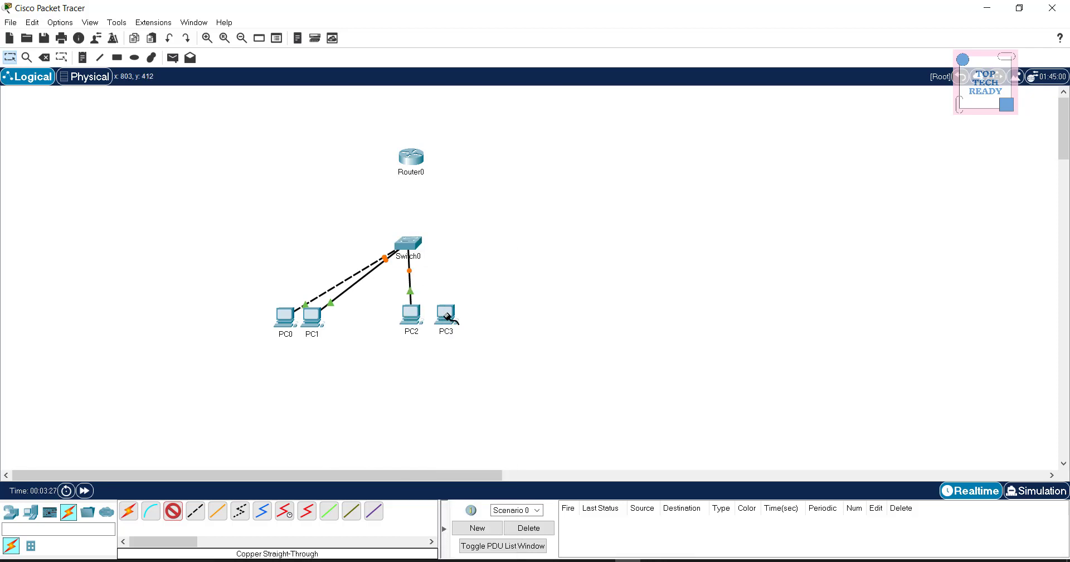
pyautogui.click(448, 316)
pyautogui.click(468, 363)
pyautogui.click(417, 249)
pyautogui.click(435, 268)
# Step: Connect Switch0's GigabitEthernet0/1 to Router0's GigabitEthernet0/0/0 with a copper straight-through cable
pyautogui.click(418, 251)
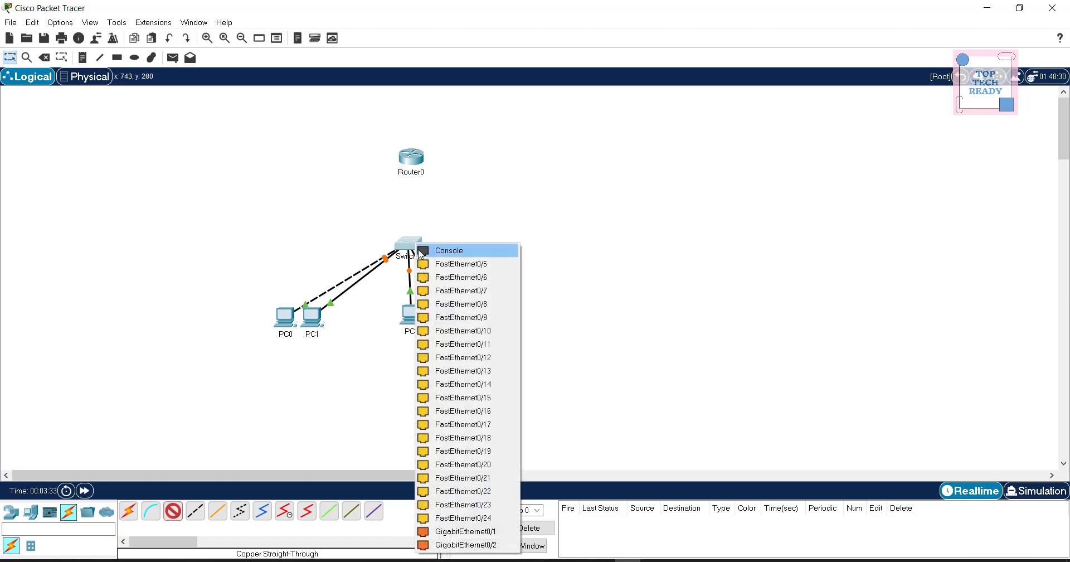
pyautogui.click(463, 531)
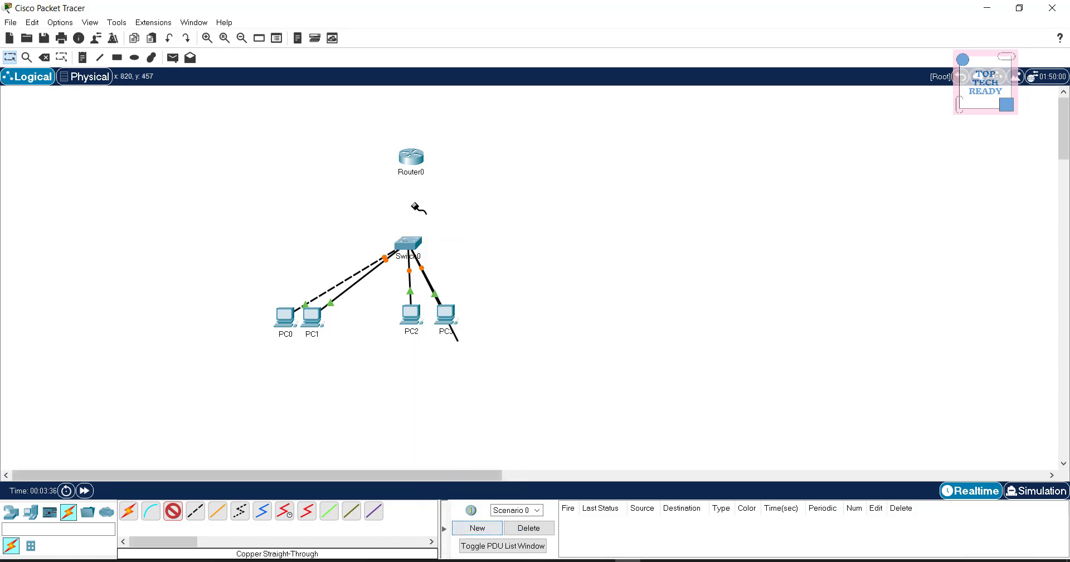
pyautogui.click(414, 159)
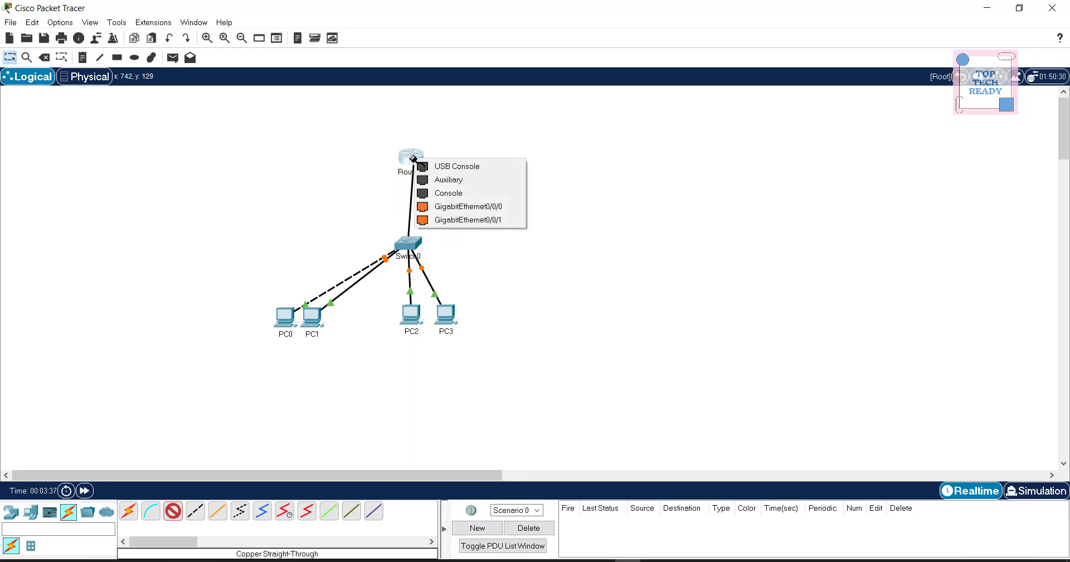
pyautogui.click(441, 208)
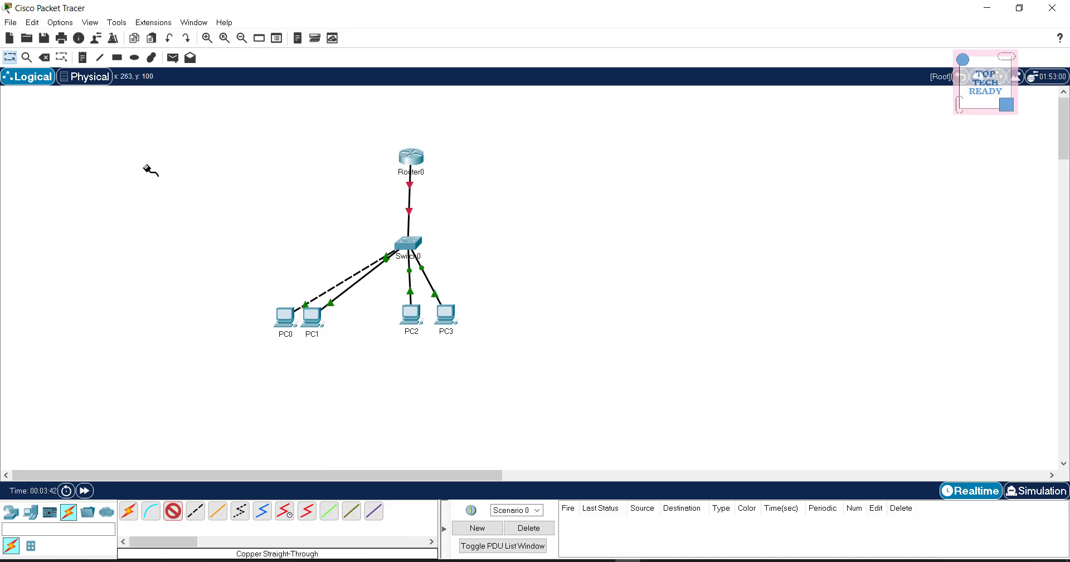
# Step: Move the four PCs together so that they sit centred below the switch
pyautogui.click(10, 57)
pyautogui.moveTo(202, 287); pyautogui.dragTo(529, 371)
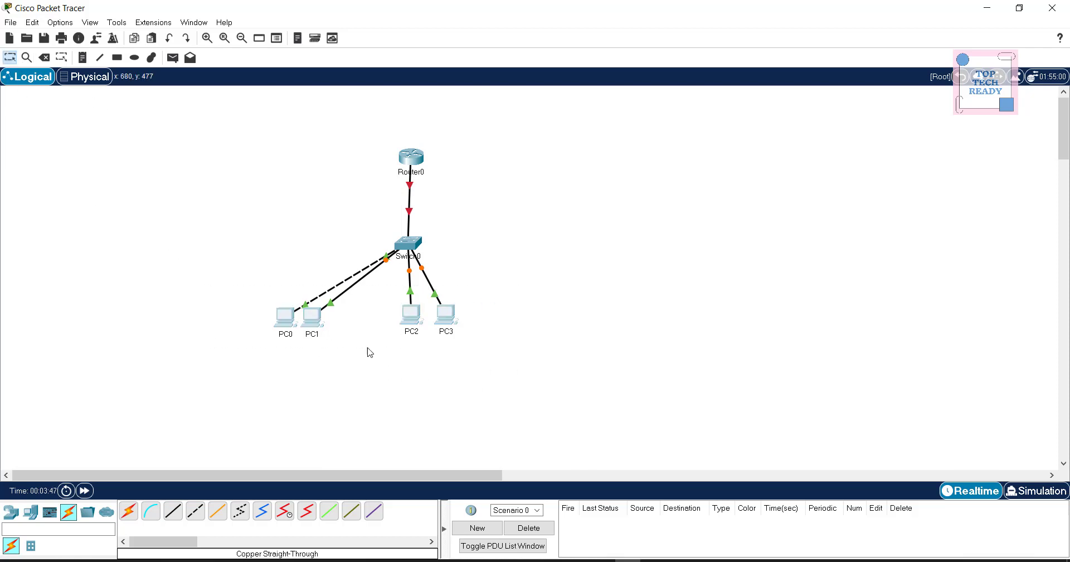
pyautogui.moveTo(304, 327); pyautogui.dragTo(339, 344)
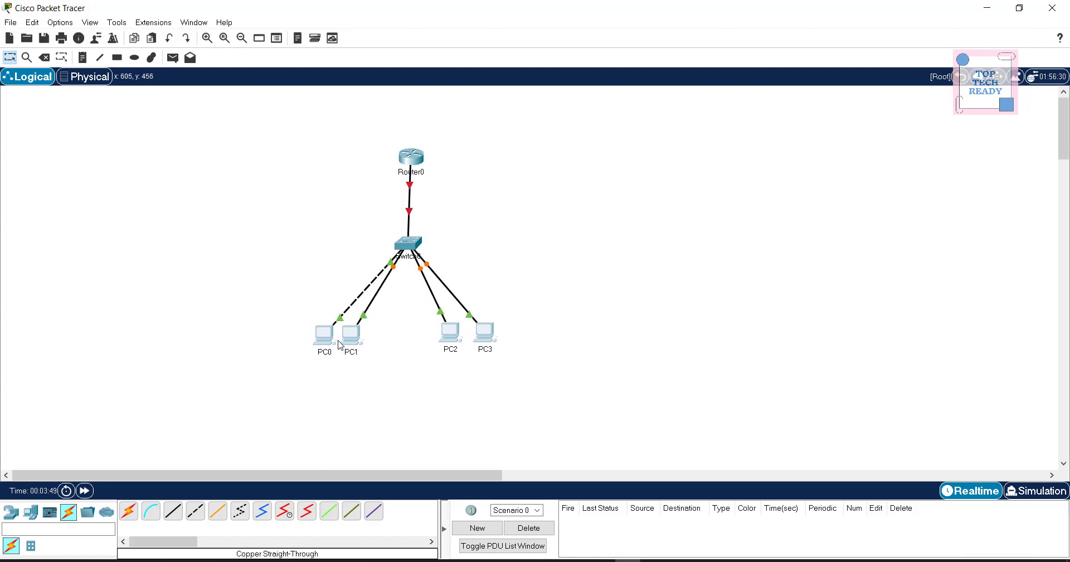
pyautogui.click(422, 403)
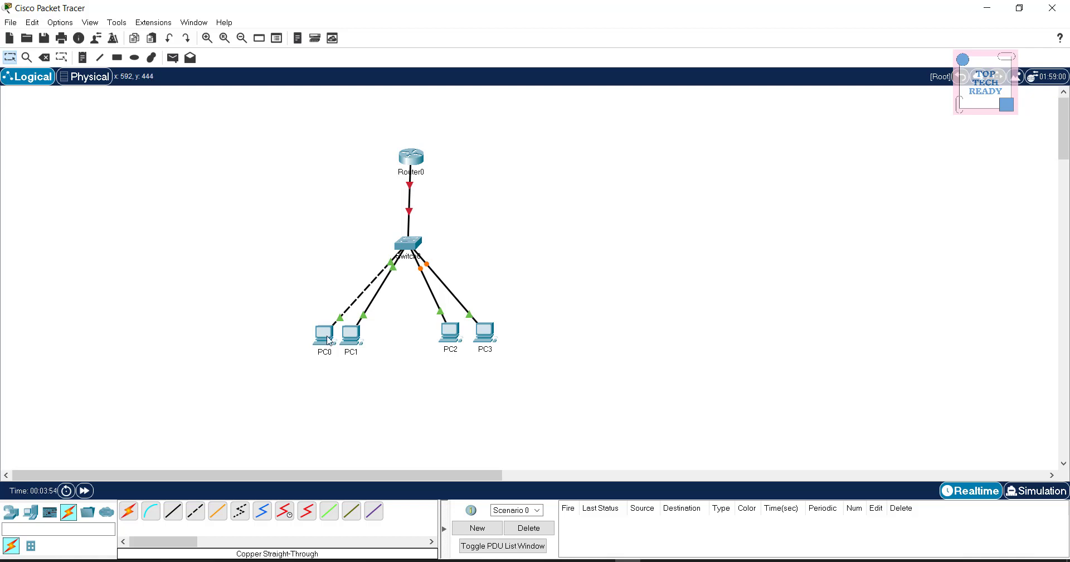
pyautogui.moveTo(325, 342)
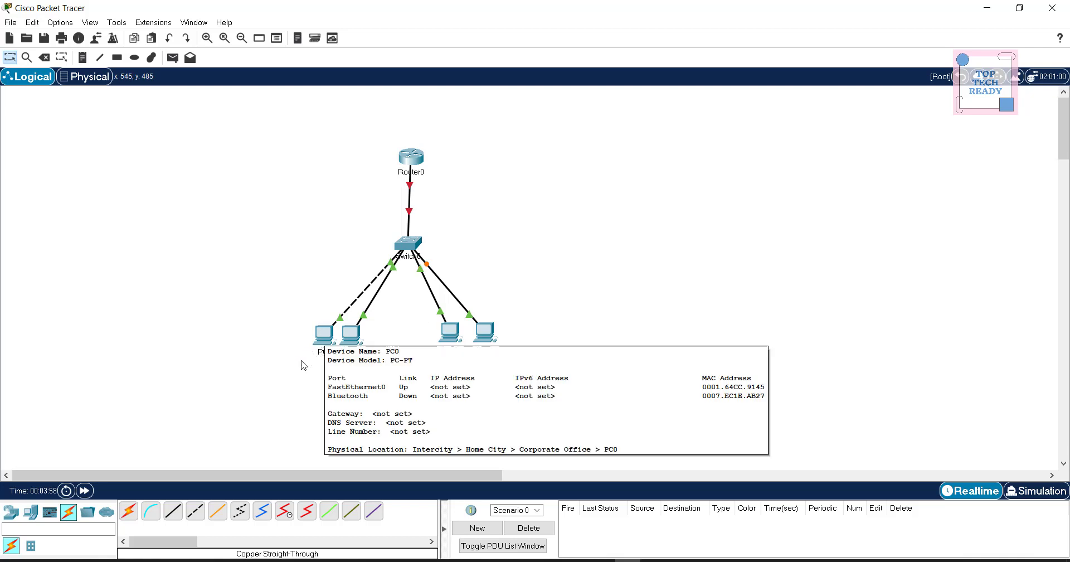
# Step: Add the note "Vlan 10 - 192.168.0.1/24" and move it to the left of Router0
pyautogui.click(82, 57)
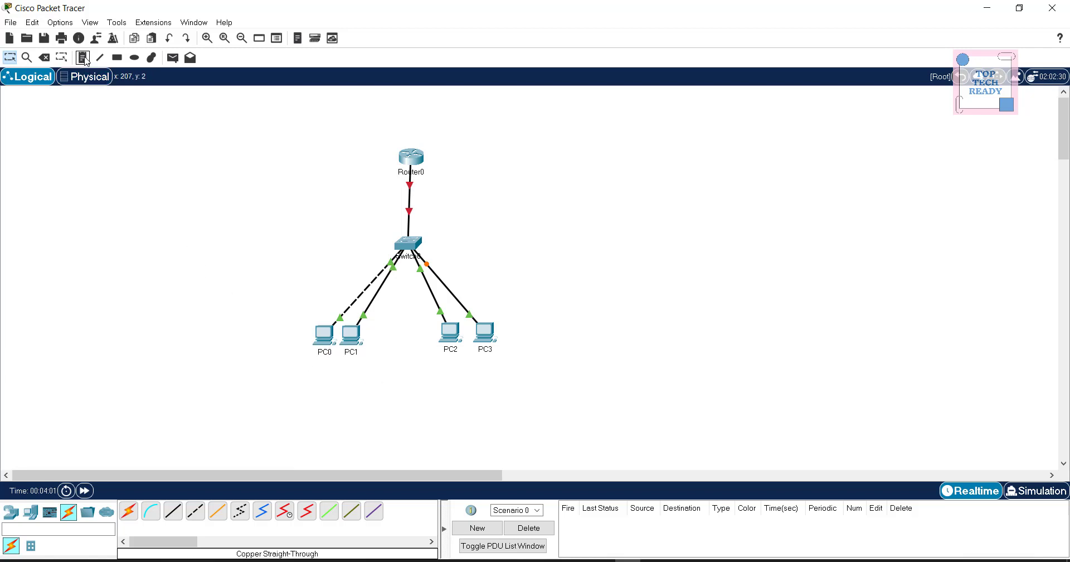
pyautogui.click(194, 294)
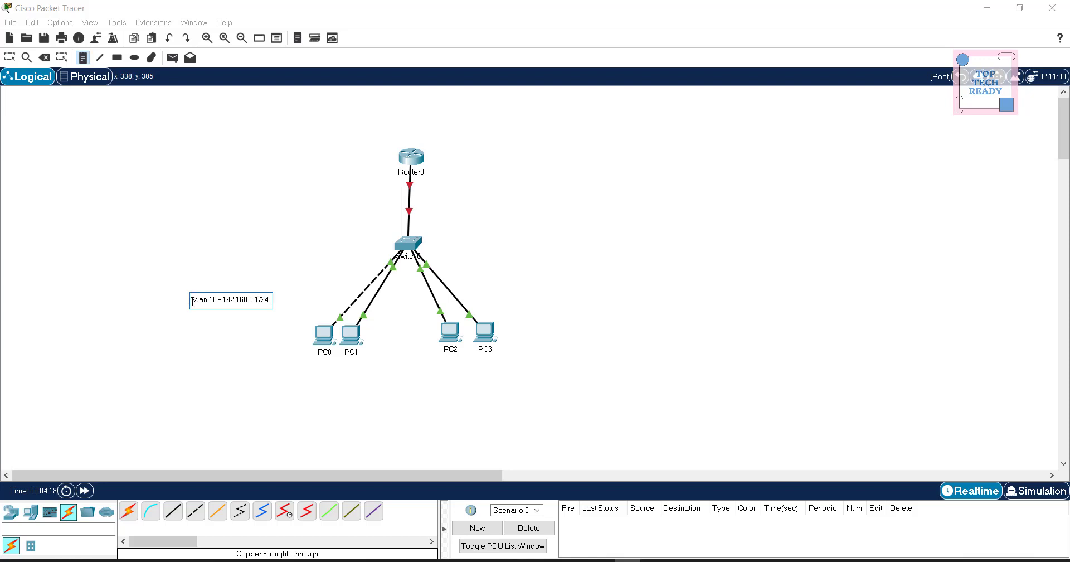
pyautogui.click(243, 230)
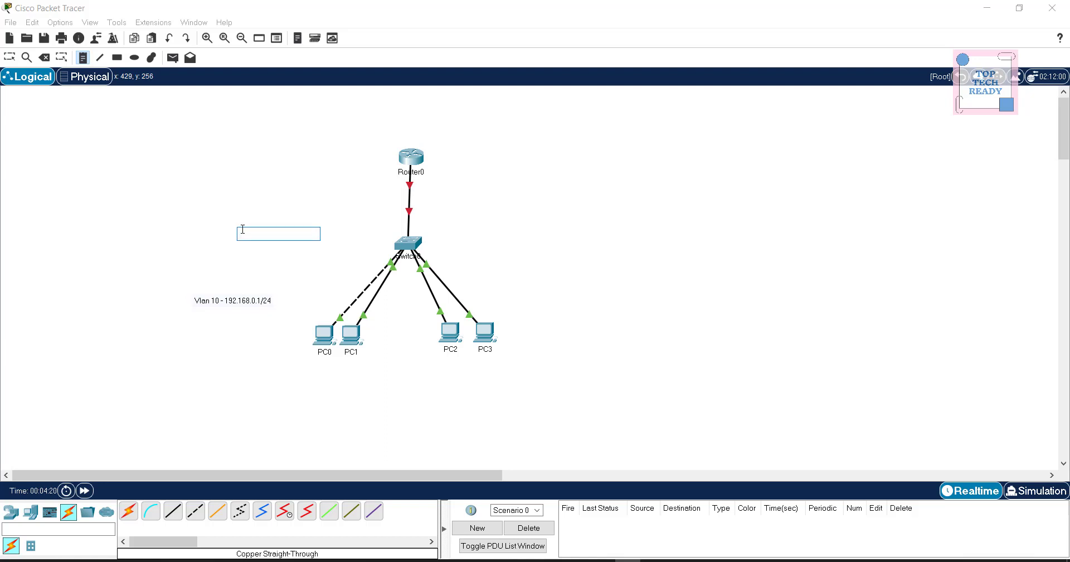
pyautogui.click(456, 253)
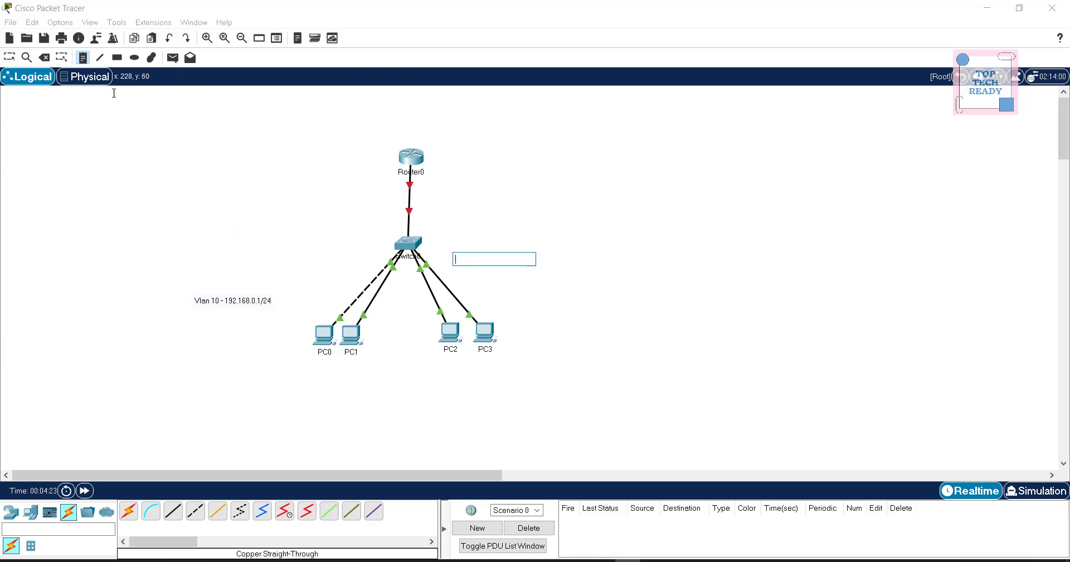
pyautogui.click(9, 57)
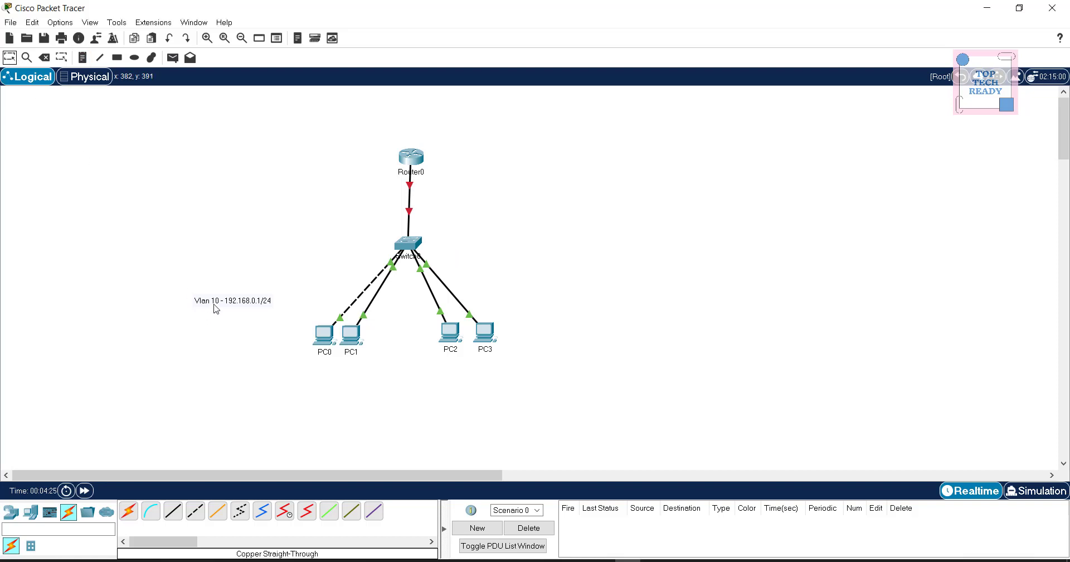
pyautogui.moveTo(215, 307); pyautogui.dragTo(330, 185)
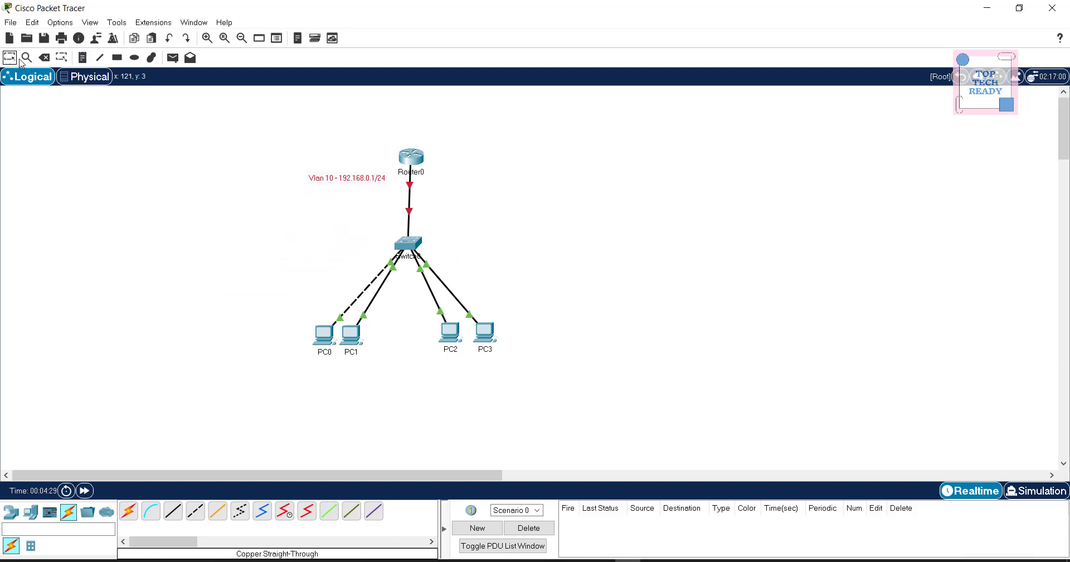
# Step: Add the note "vlan 20 - 192.168.1.1/24" on the right side of Router0, level with the Vlan 10 note
pyautogui.click(83, 58)
pyautogui.click(446, 176)
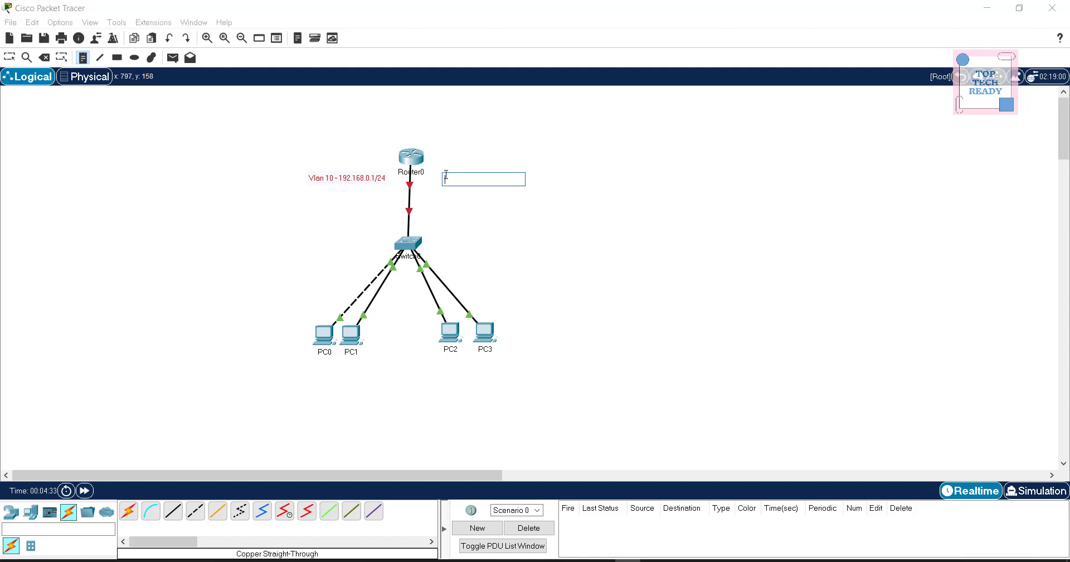
pyautogui.write('V')
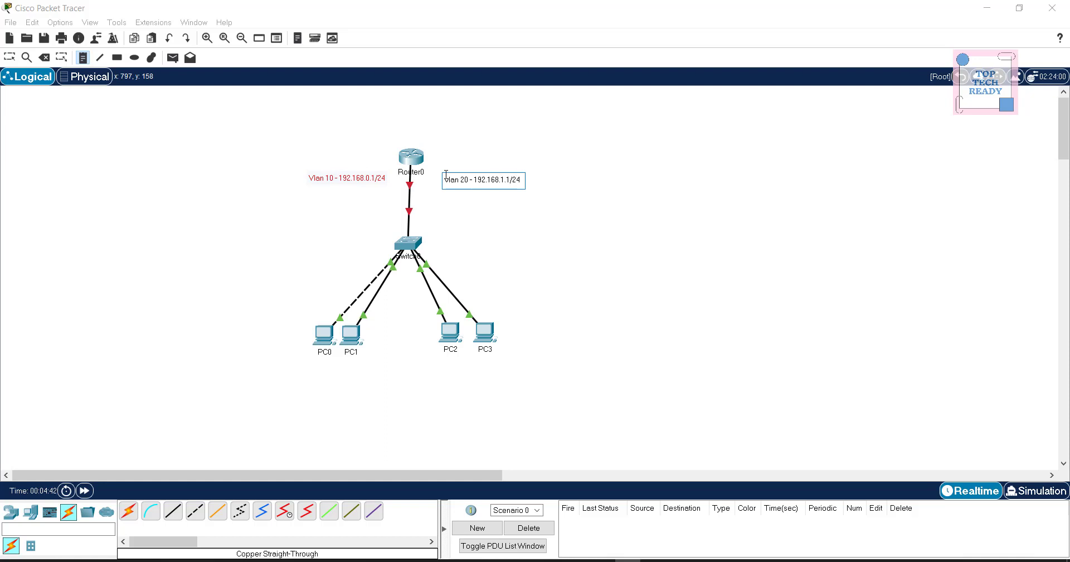
pyautogui.click(481, 264)
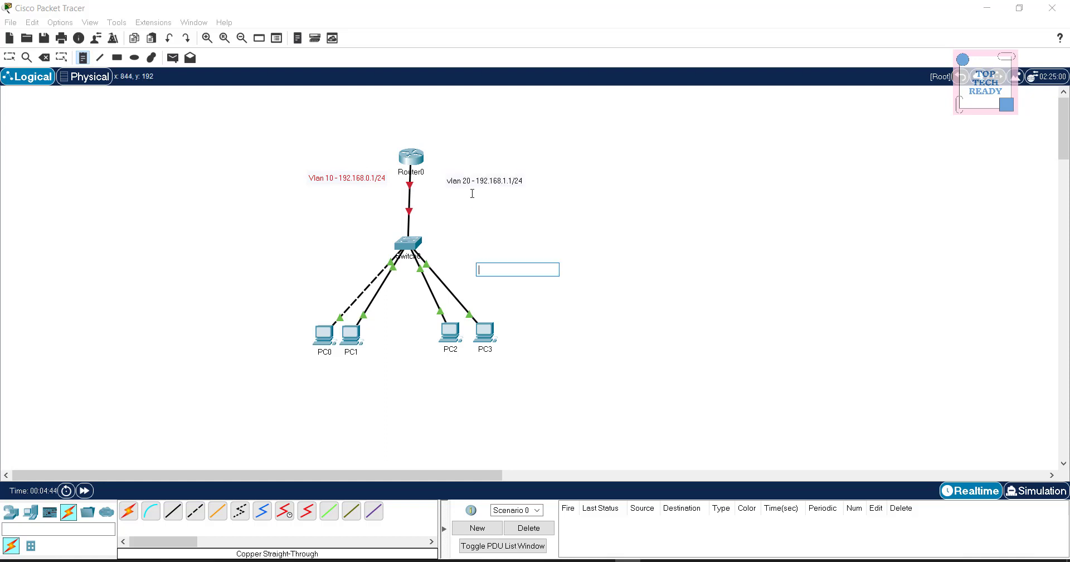
pyautogui.click(10, 57)
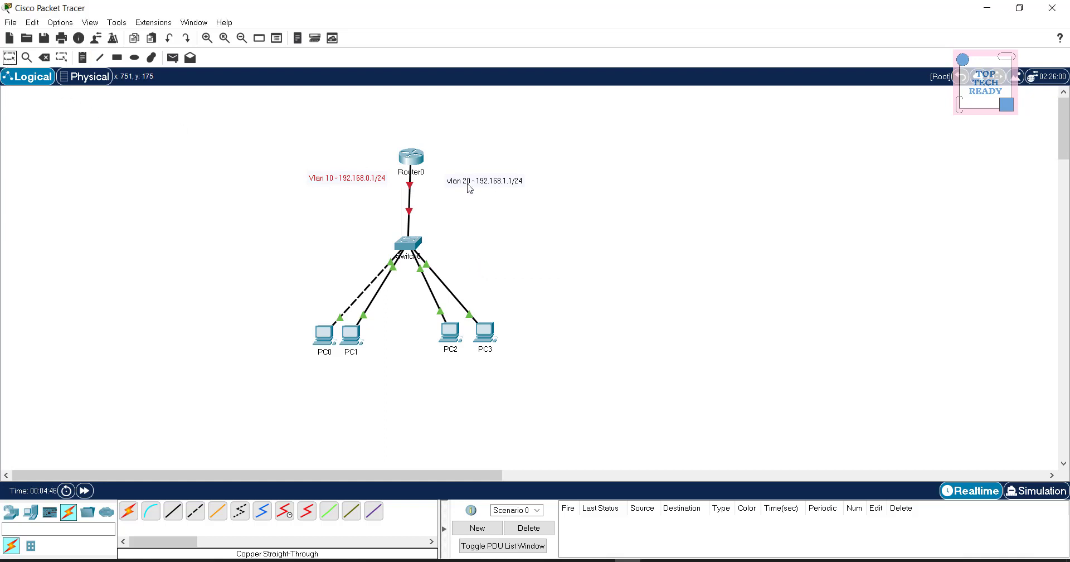
pyautogui.moveTo(470, 188); pyautogui.dragTo(467, 186)
pyautogui.click(467, 211)
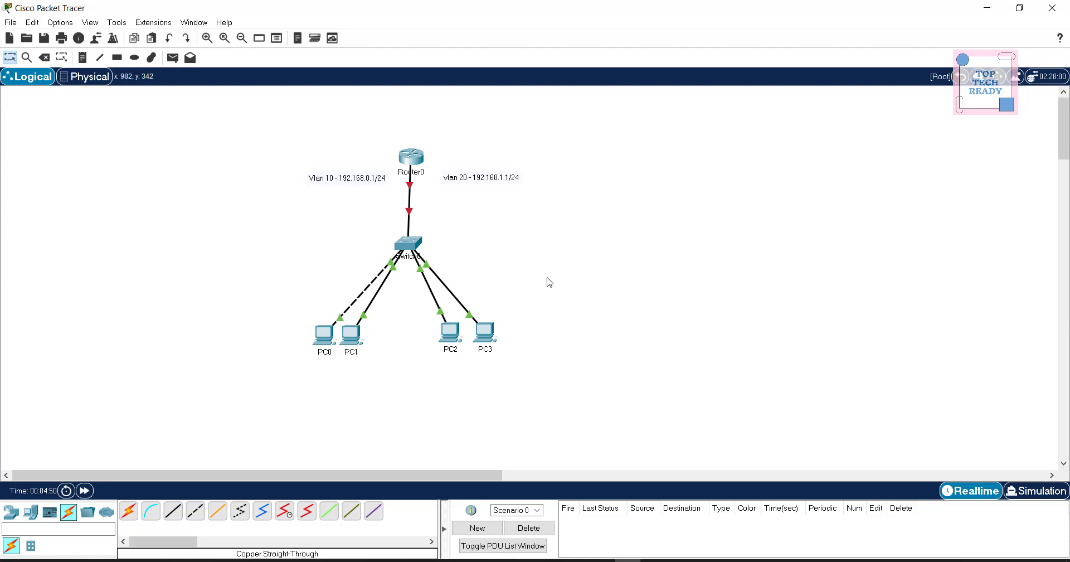
# Step: Give PC0 the static IPv4 address 192.168.0.2 with subnet mask 255.255.255.0 in its IP configuration
pyautogui.click(326, 340)
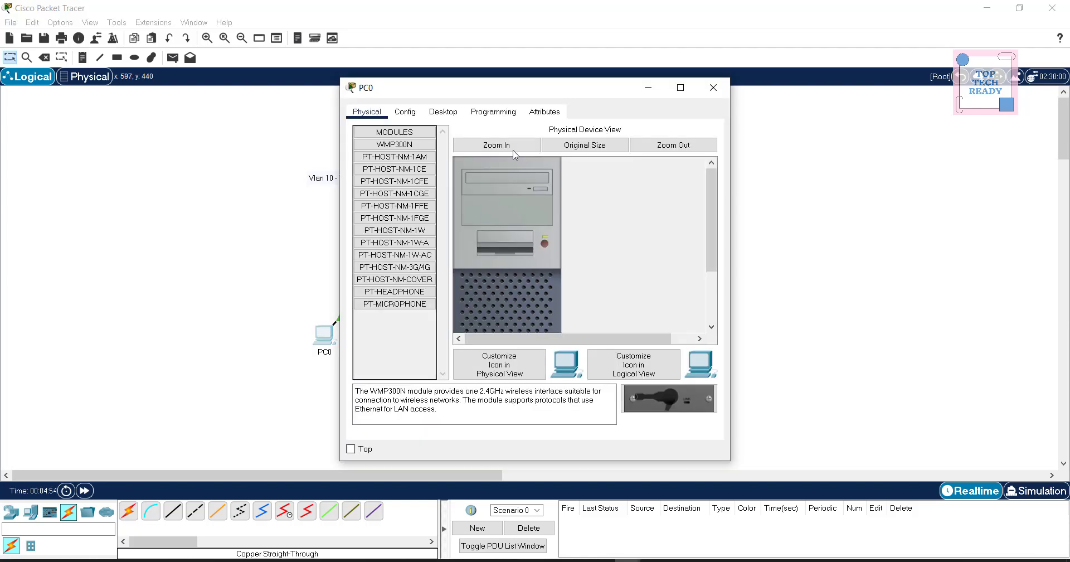
pyautogui.click(443, 112)
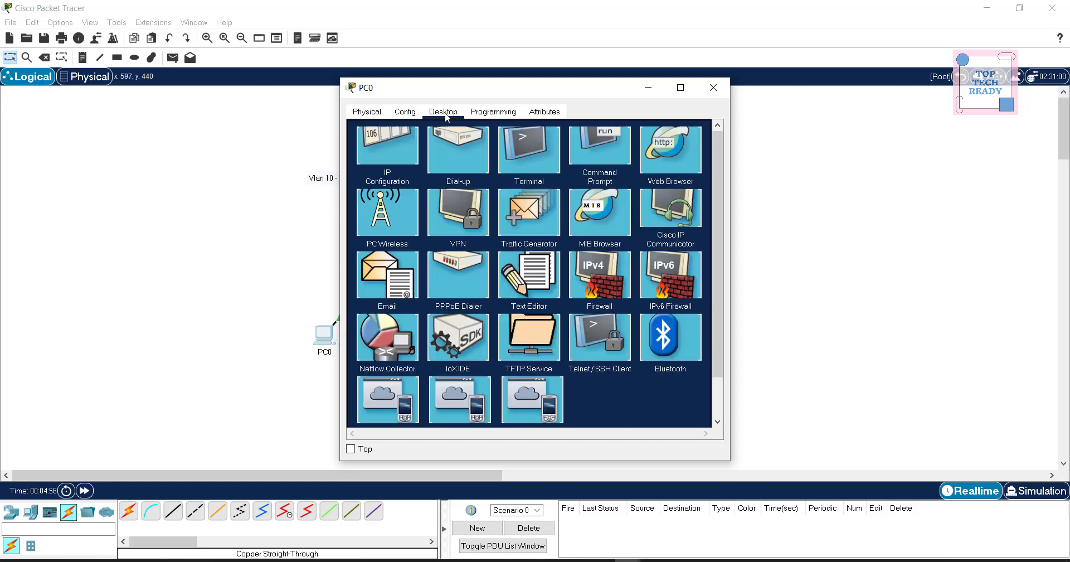
pyautogui.click(393, 150)
pyautogui.click(489, 195)
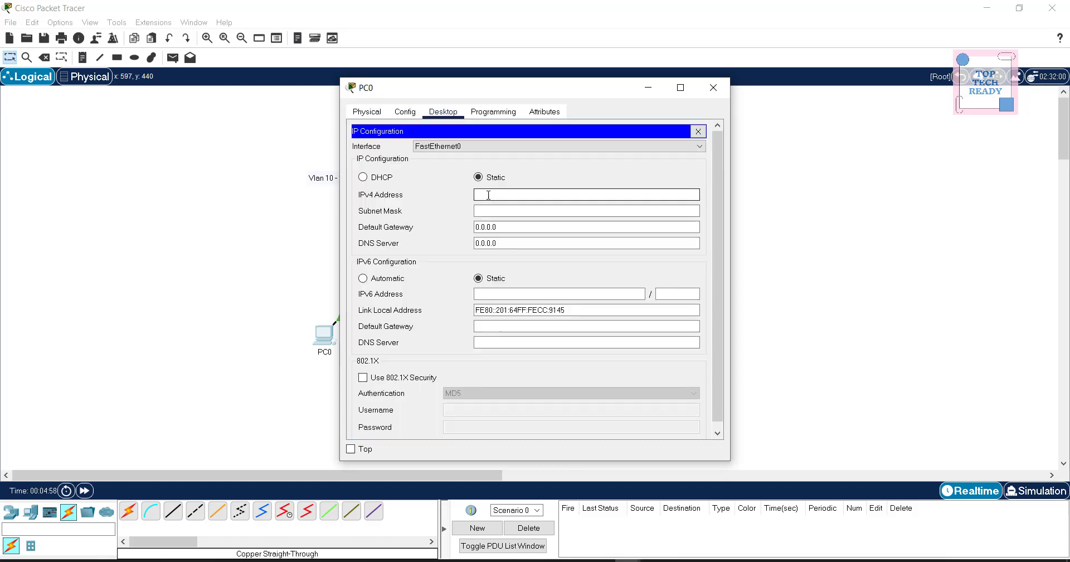
pyautogui.write('192.168.0.2')
pyautogui.press('Tab')
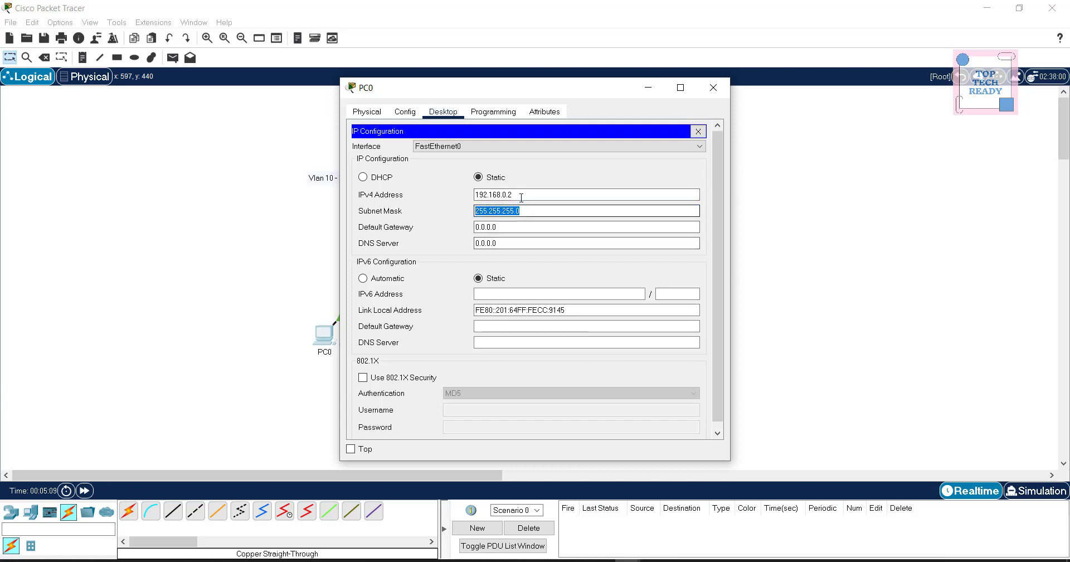
# Step: Set PC0's default gateway to 192.168.0.1 and close the PC0 window
pyautogui.hotkey('shift', 'Tab')
pyautogui.hotkey('ctrl', 'c')
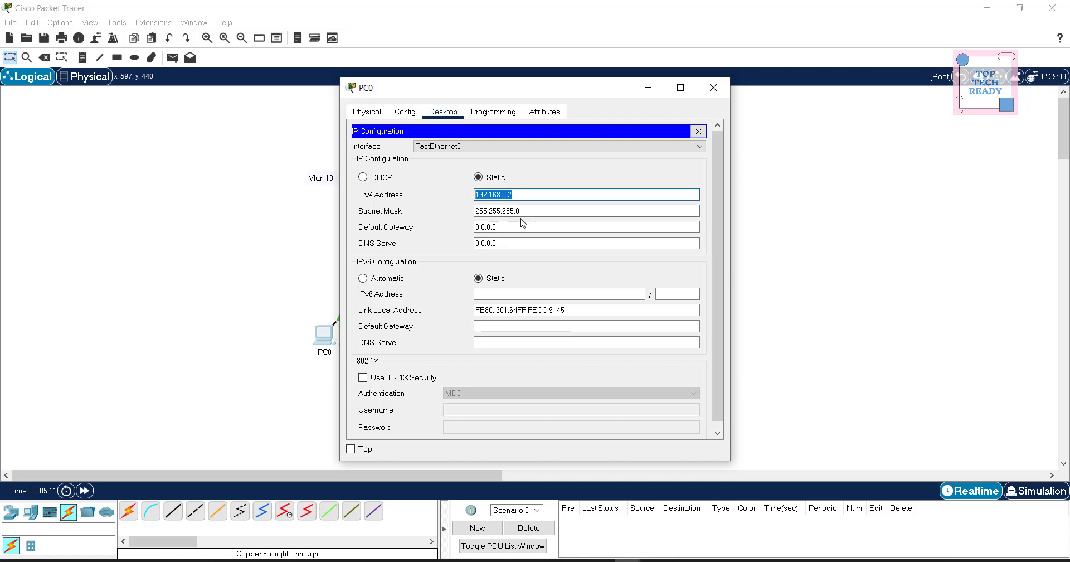
pyautogui.press('Tab')
pyautogui.press('Tab')
pyautogui.hotkey('ctrl', 'v')
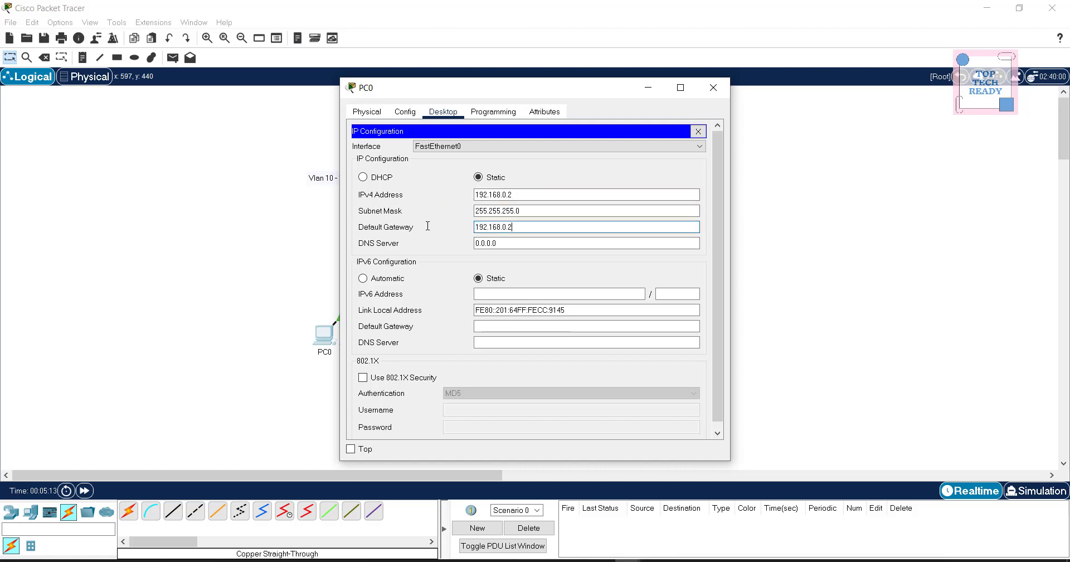
pyautogui.press('BackSpace')
pyautogui.write('1')
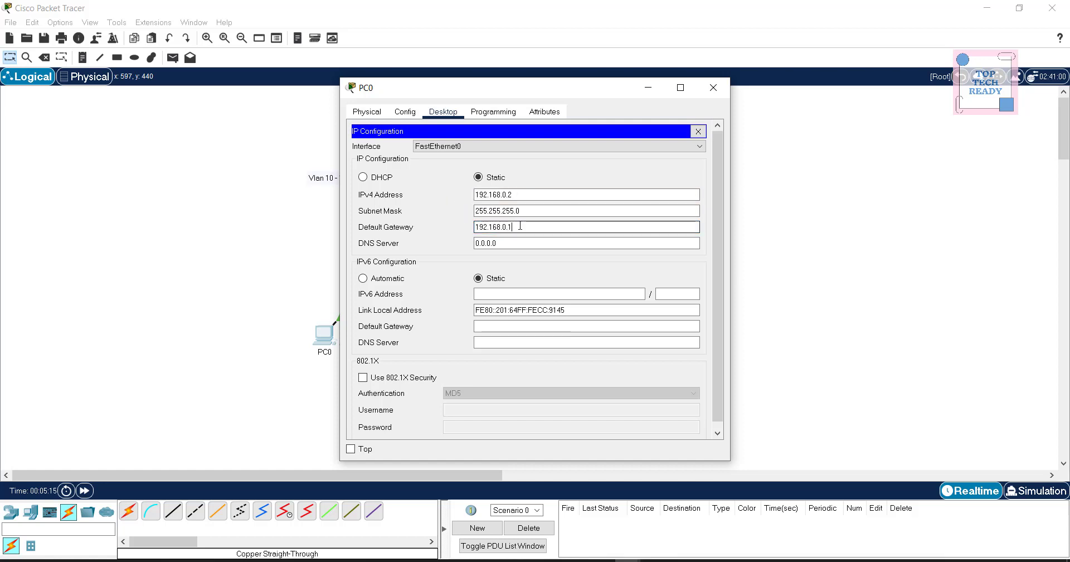
pyautogui.click(698, 131)
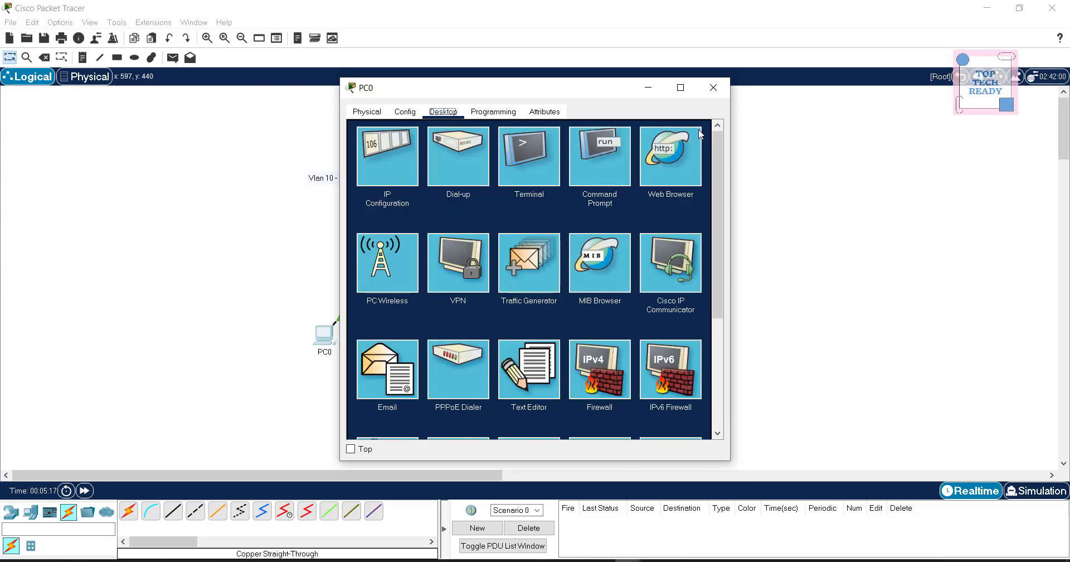
pyautogui.click(719, 92)
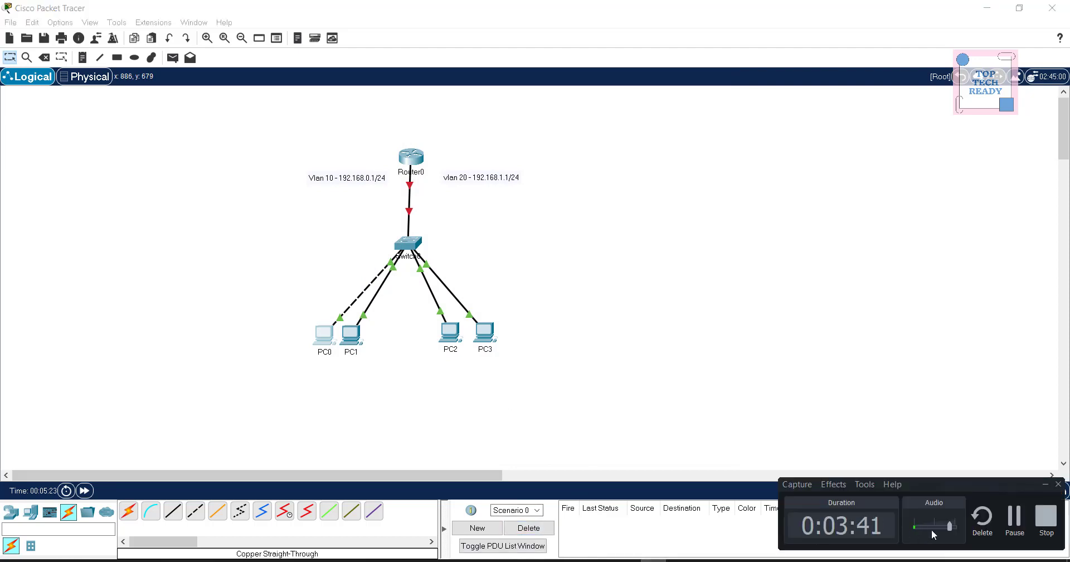
pyautogui.click(1013, 518)
pyautogui.click(1013, 518)
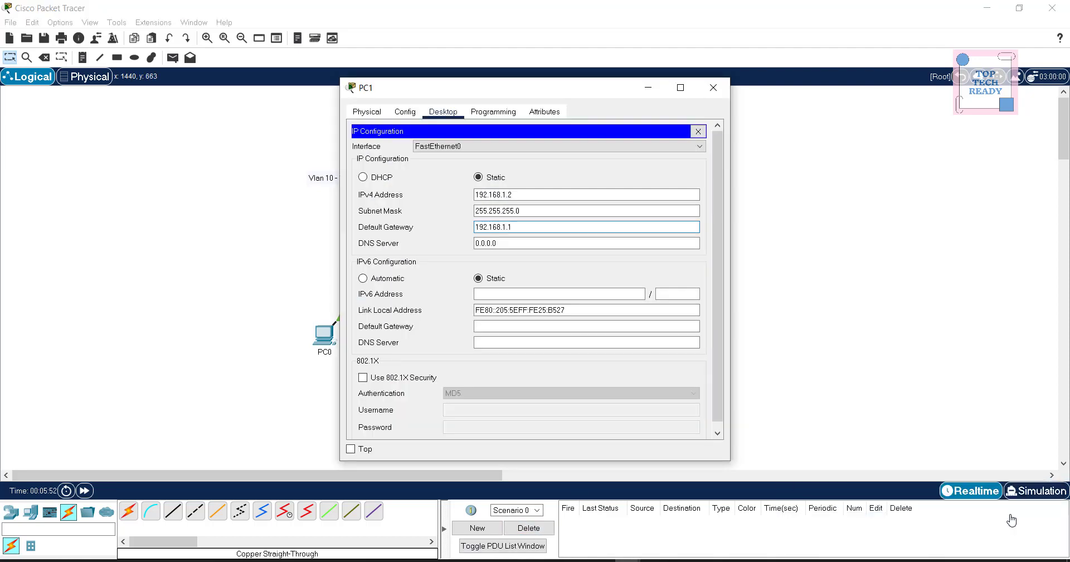
pyautogui.click(654, 561)
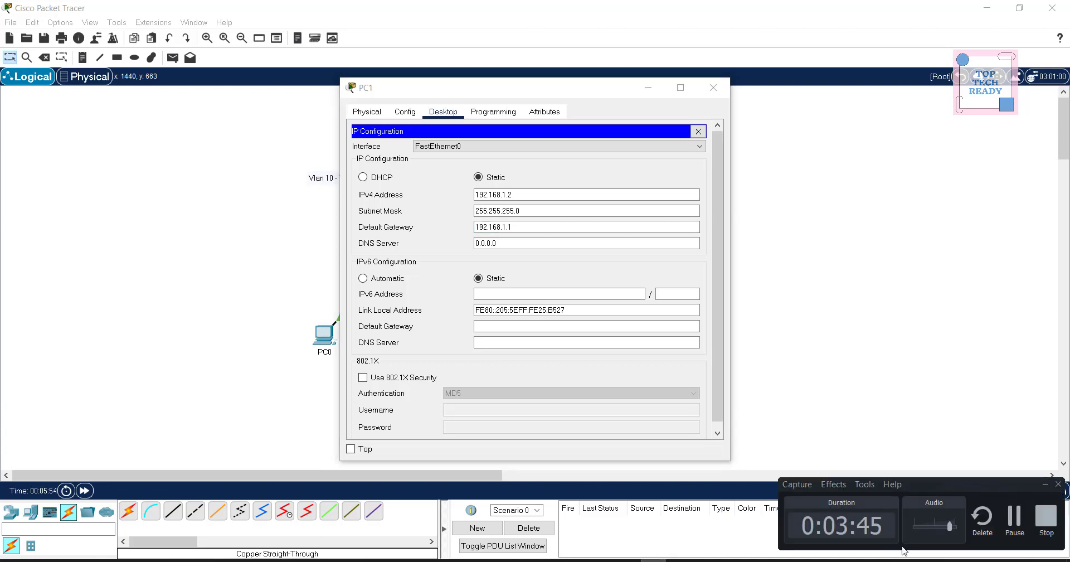
pyautogui.click(1015, 518)
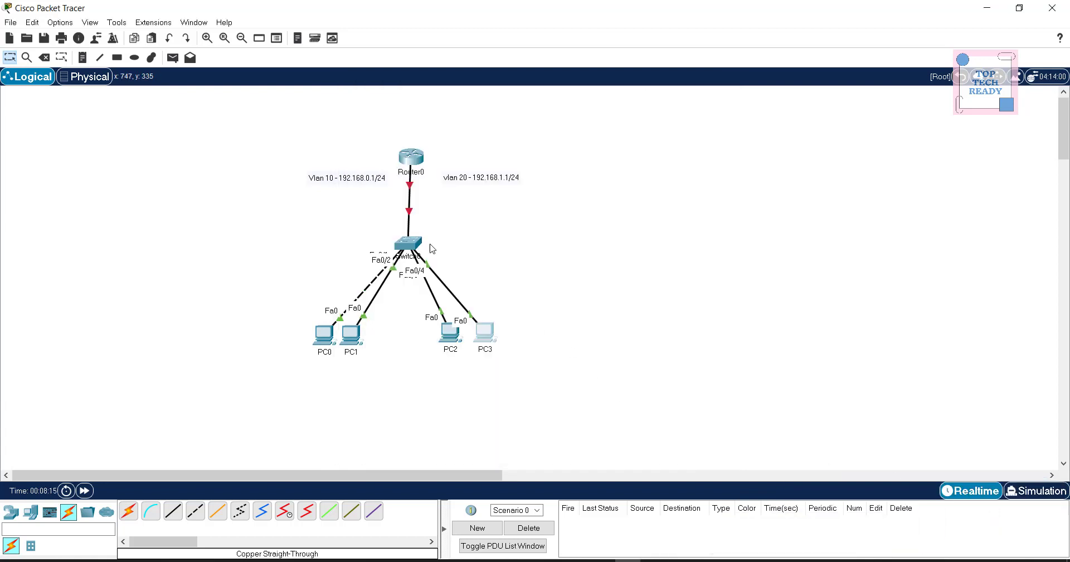
# Step: Set the preferences to always show port labels in the logical workspace, and move Router0 up above the two VLAN notes
pyautogui.click(31, 26)
pyautogui.moveTo(57, 25)
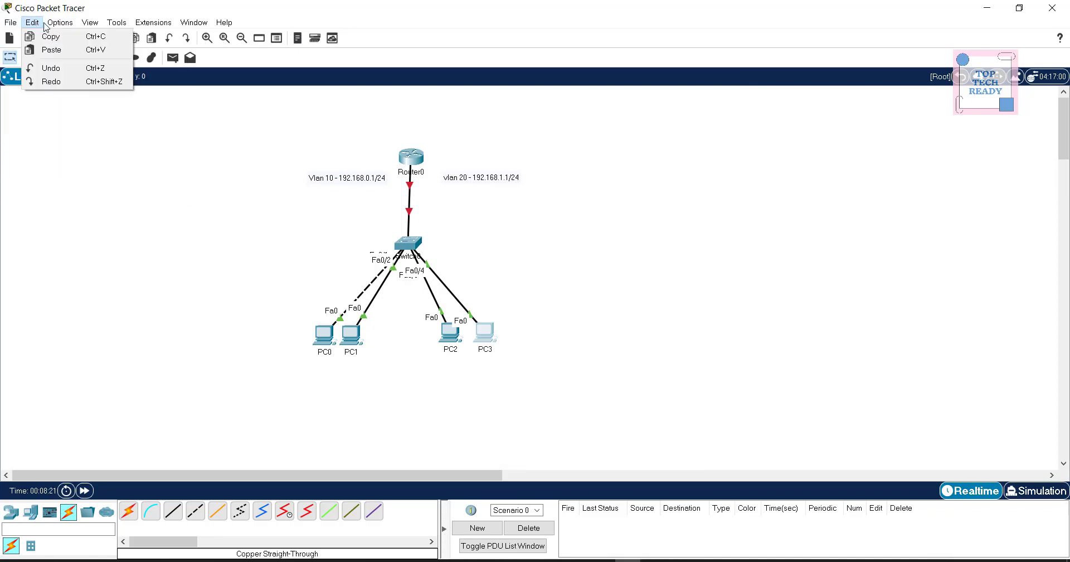
pyautogui.click(68, 38)
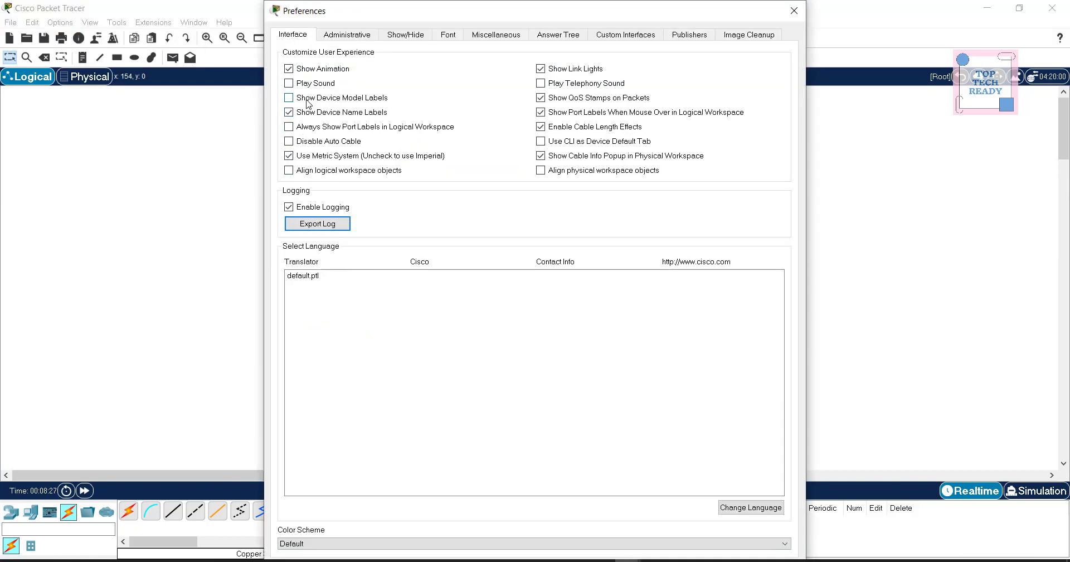
pyautogui.click(318, 132)
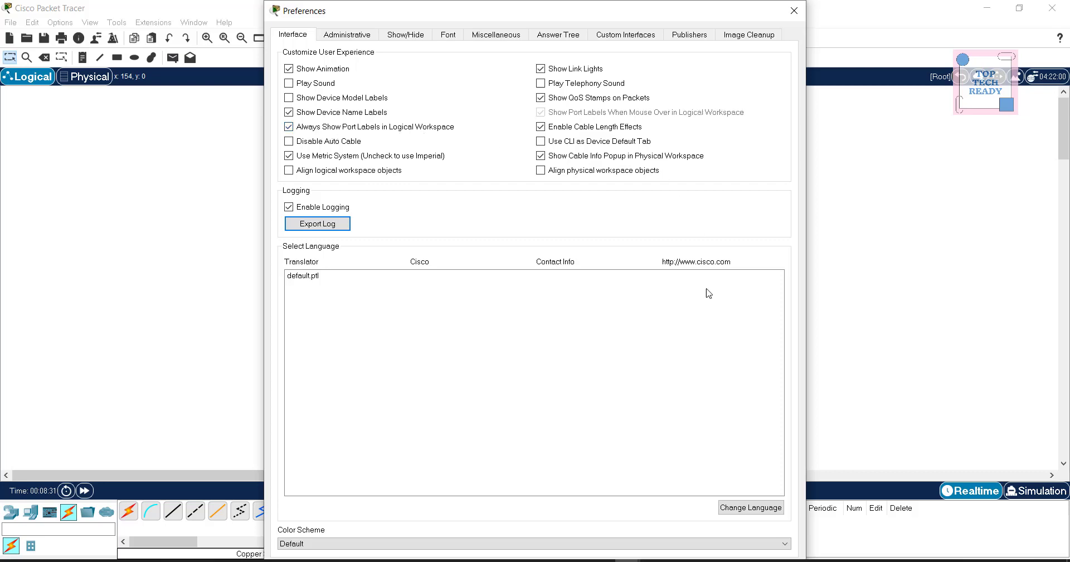
pyautogui.click(794, 12)
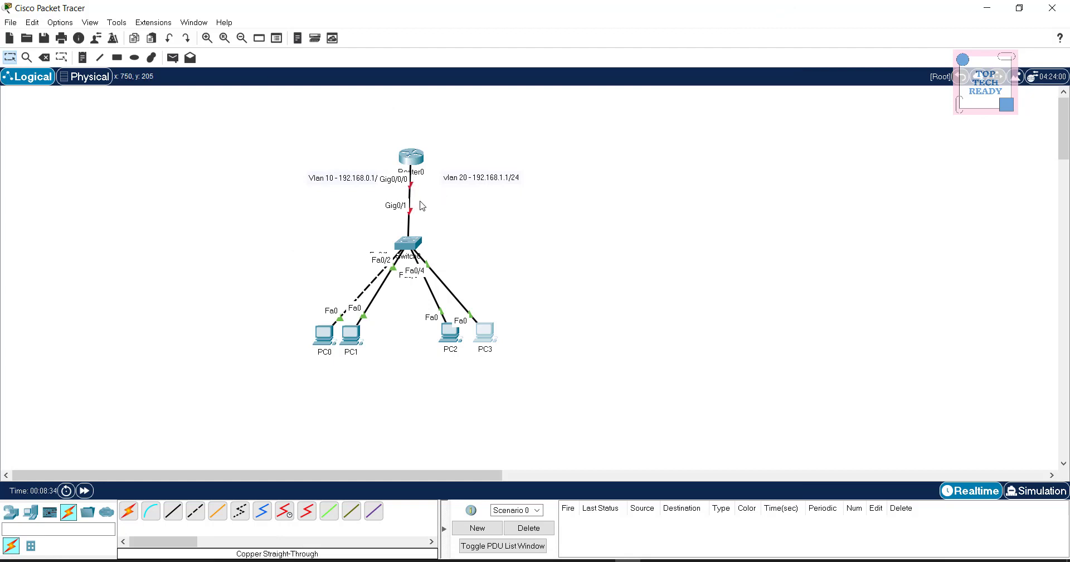
pyautogui.moveTo(415, 158); pyautogui.dragTo(413, 114)
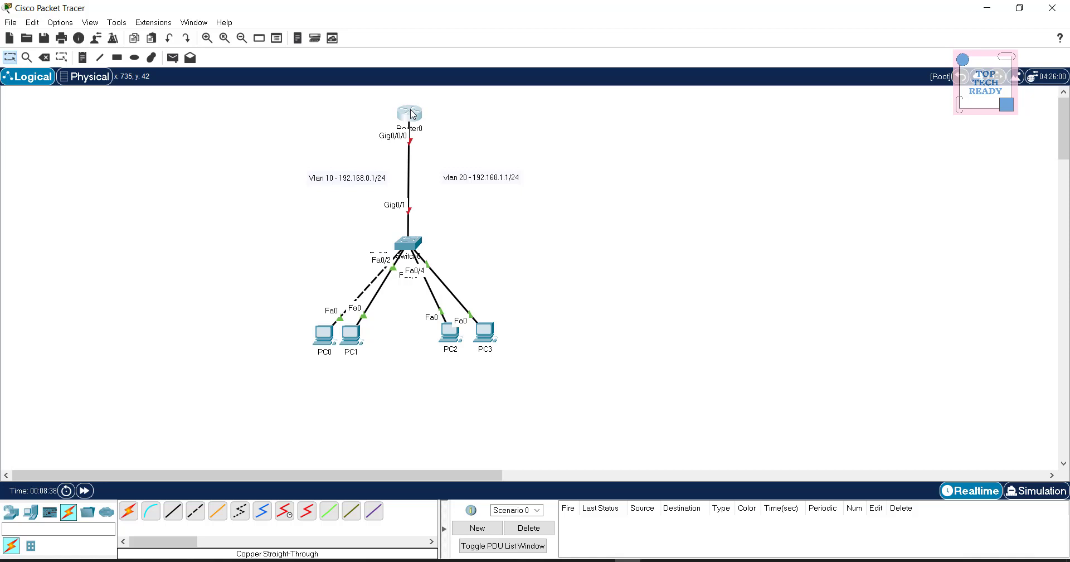
# Step: Open Switch0's command line and enter global configuration mode with en and conf t
pyautogui.click(413, 247)
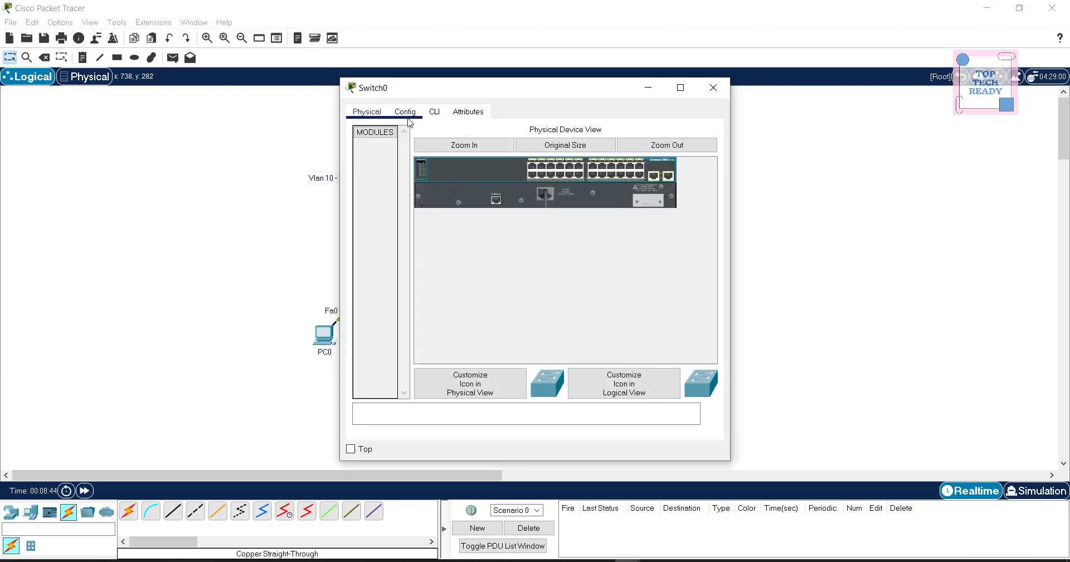
pyautogui.click(435, 112)
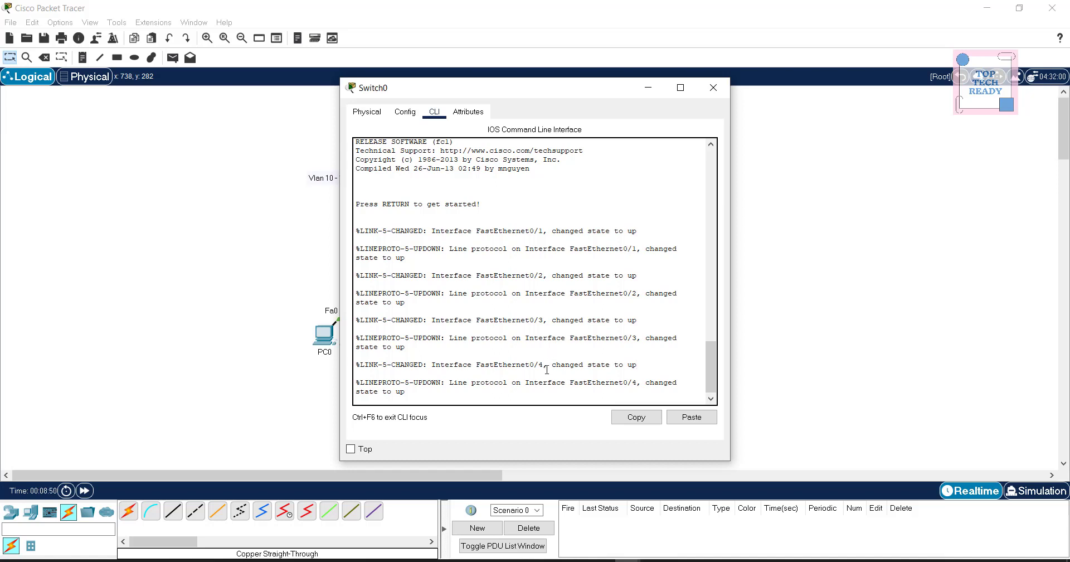
pyautogui.press('Return')
pyautogui.press('Return')
pyautogui.press('Return')
pyautogui.write('en')
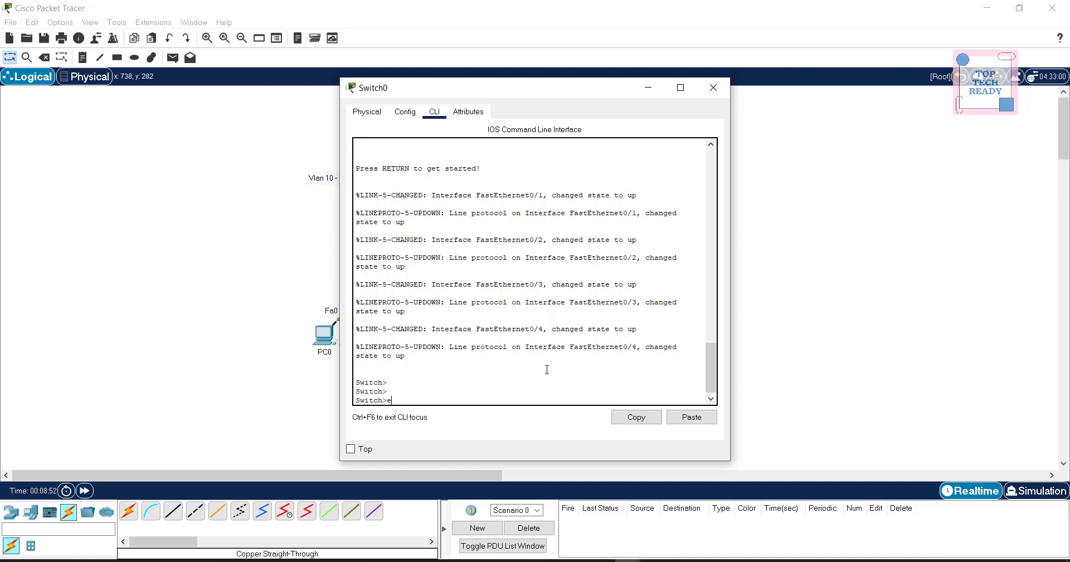
pyautogui.press('Return')
pyautogui.write('con')
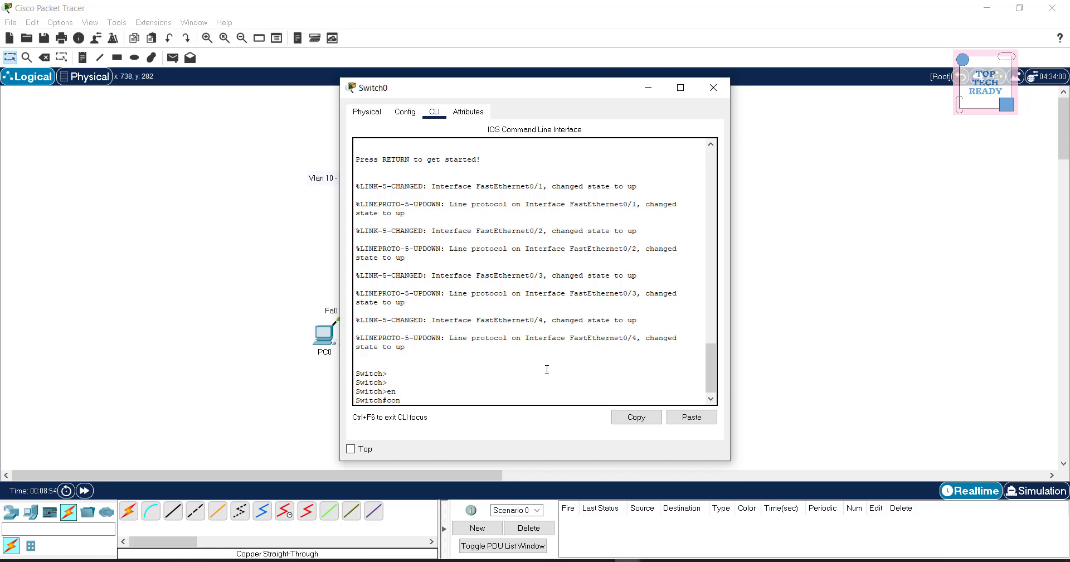
pyautogui.write('f t')
pyautogui.press('Return')
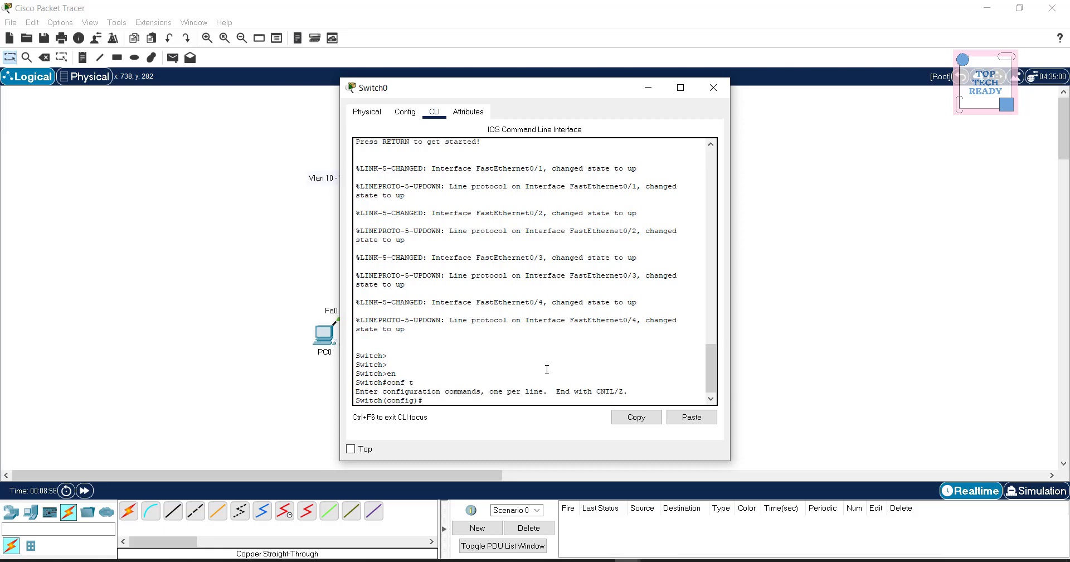
# Step: Create VLAN 10 and VLAN 20 on Switch0 and exit VLAN configuration mode
pyautogui.write('vlan 10,20')
pyautogui.press('Return')
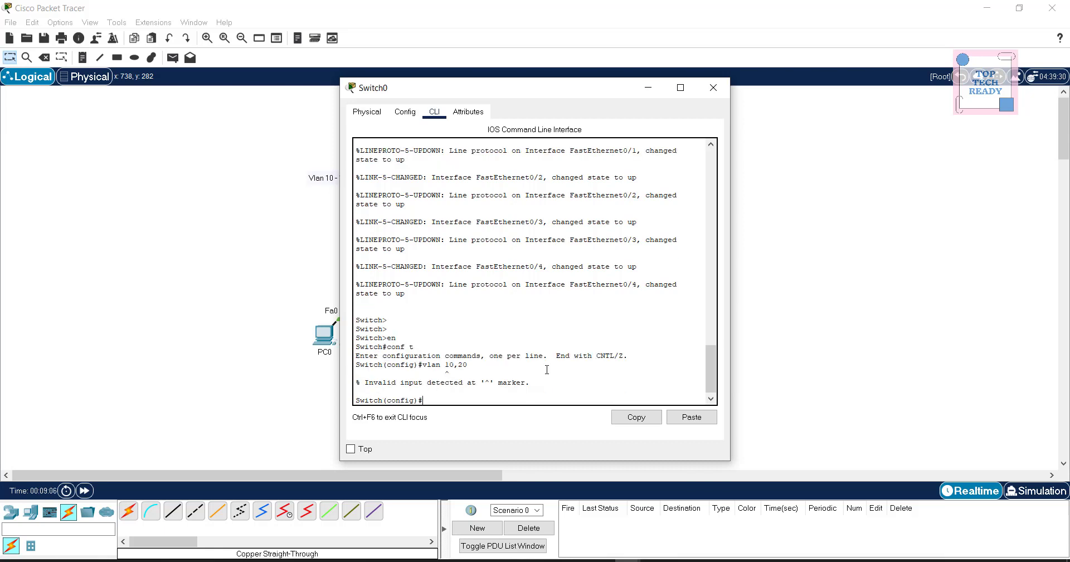
pyautogui.write('vlan 10')
pyautogui.press('Return')
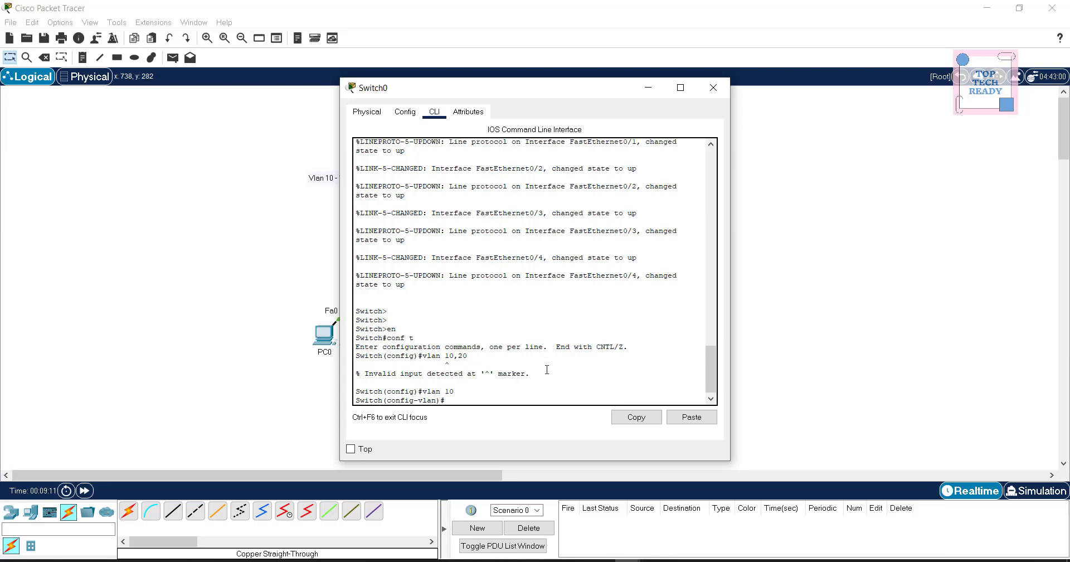
pyautogui.write('vlan 20')
pyautogui.press('Return')
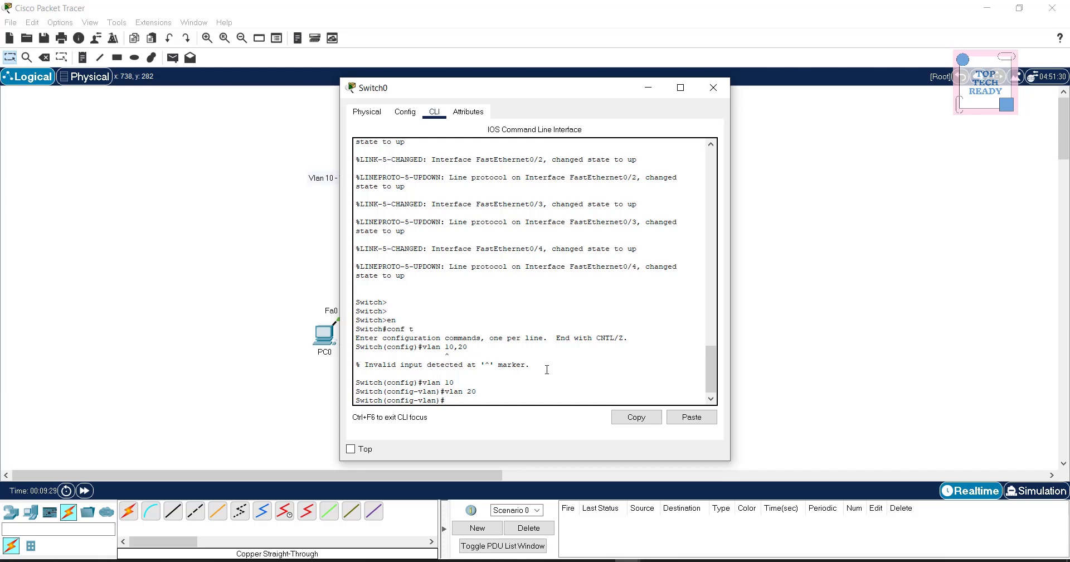
pyautogui.write('xi')
pyautogui.press('Return')
# Step: Enter interface fastEthernet 0/1 on Switch0 and set its switchport mode to access
pyautogui.write('in')
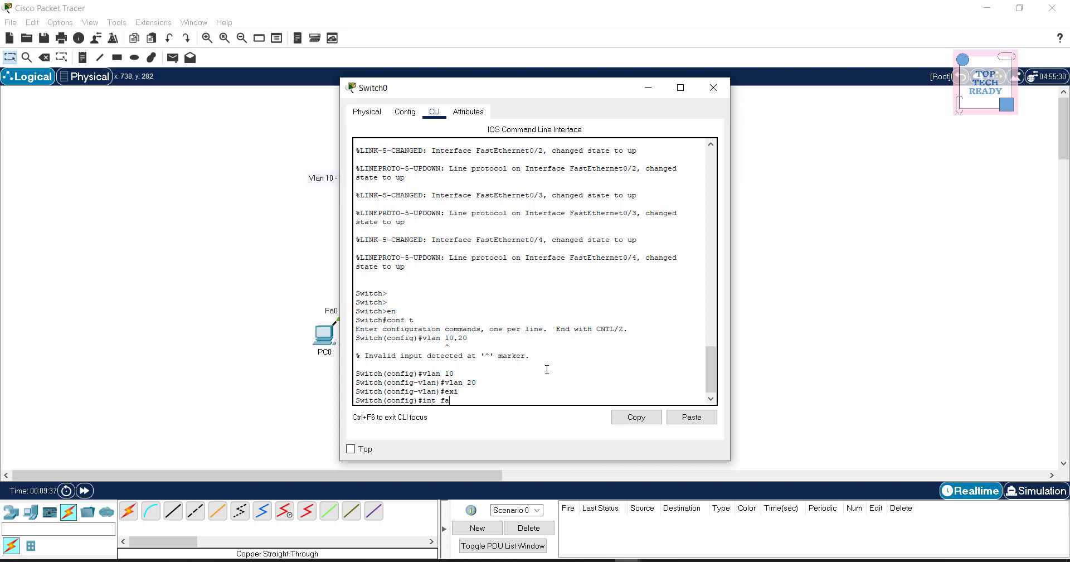
pyautogui.write('t fa')
pyautogui.press('Tab')
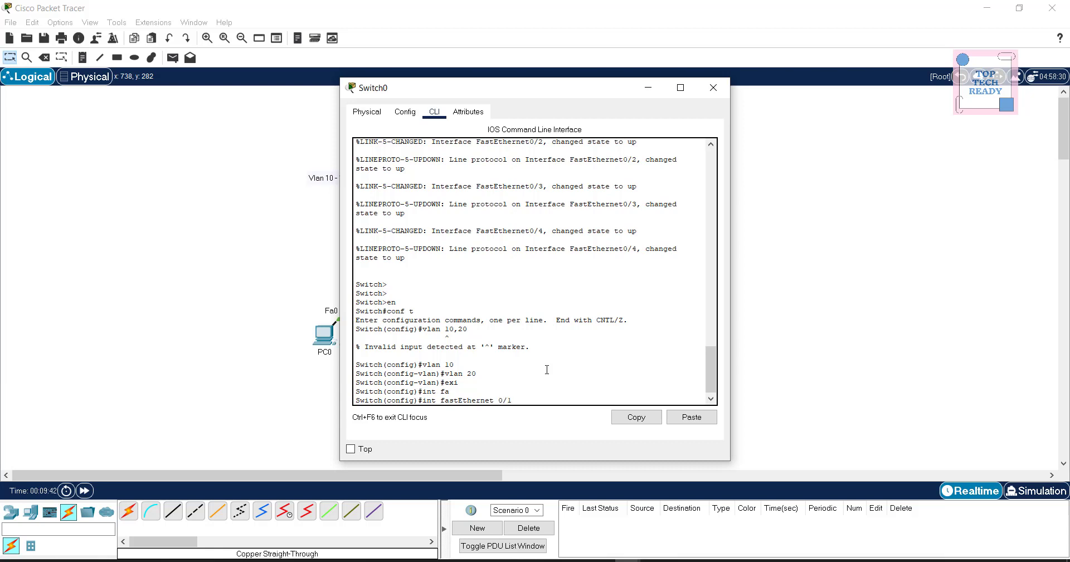
pyautogui.press('Return')
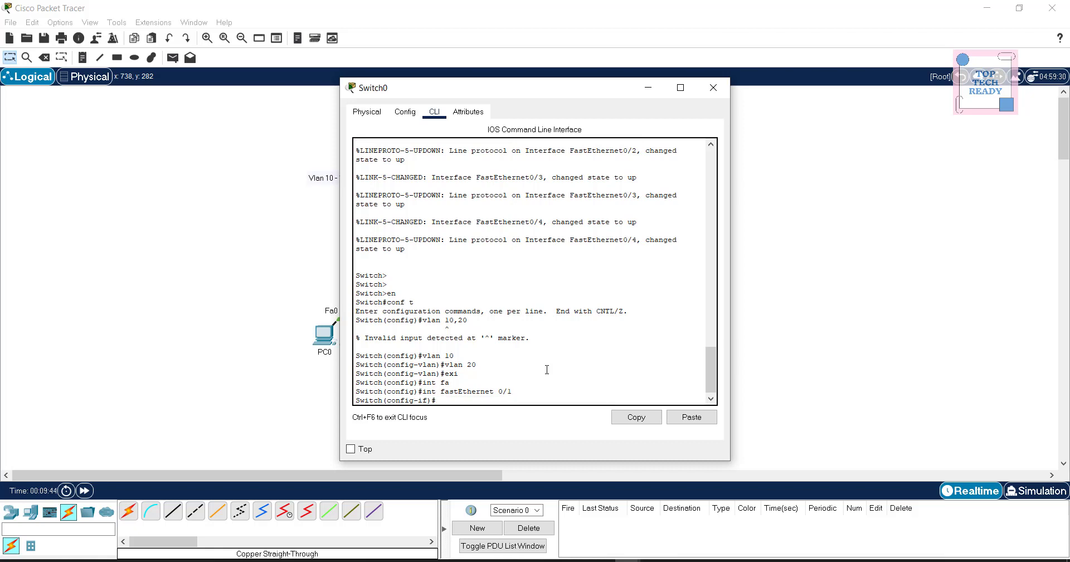
pyautogui.write('swi')
pyautogui.press('Tab')
pyautogui.write('m')
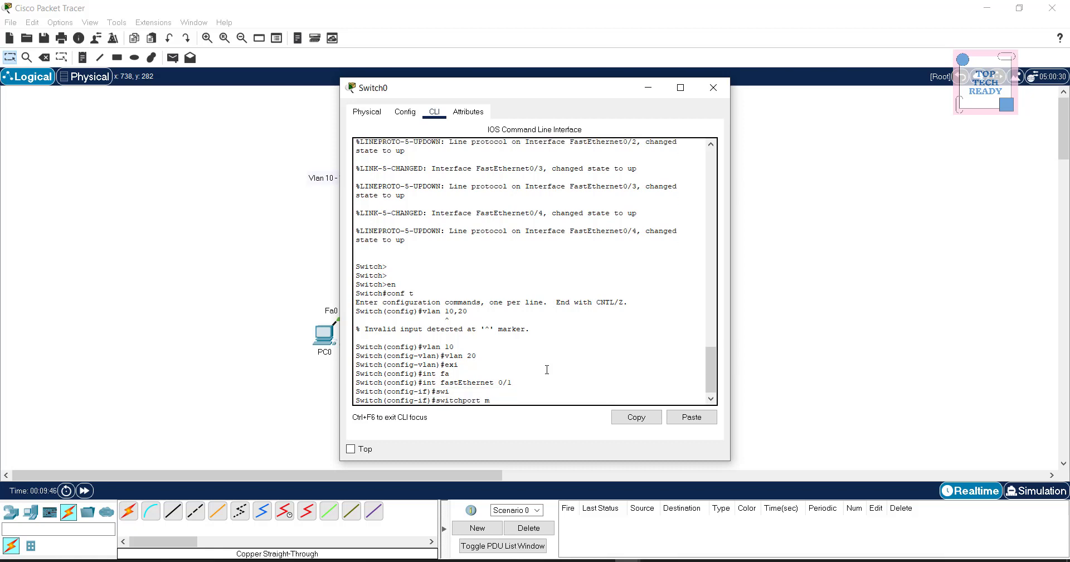
pyautogui.write('o')
pyautogui.press('Tab')
pyautogui.write('ac')
pyautogui.press('Tab')
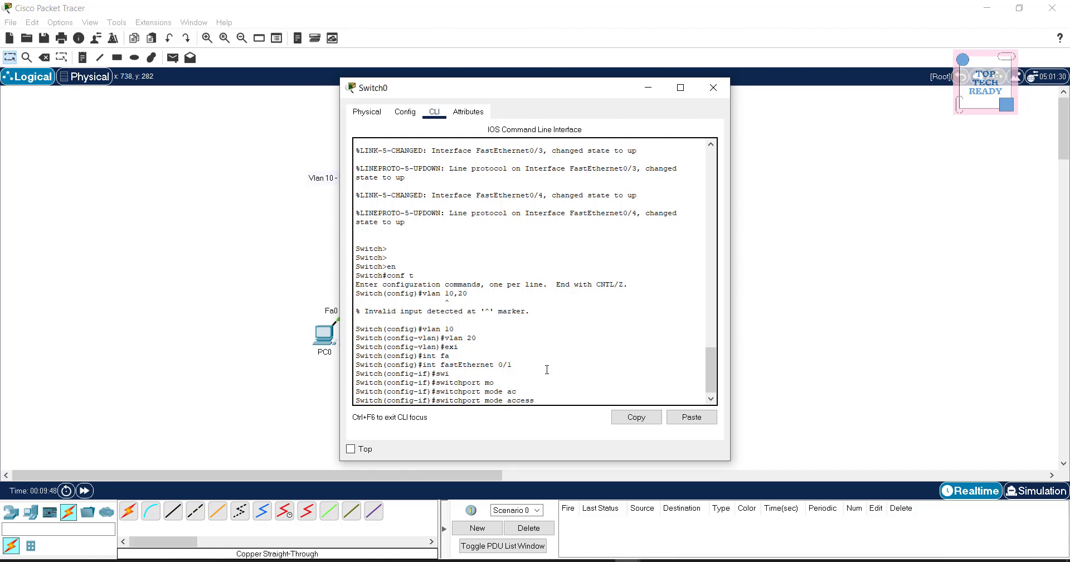
pyautogui.press('Return')
# Step: Assign fastEthernet 0/1 to VLAN 10 with switchport access vlan 10
pyautogui.write('swi')
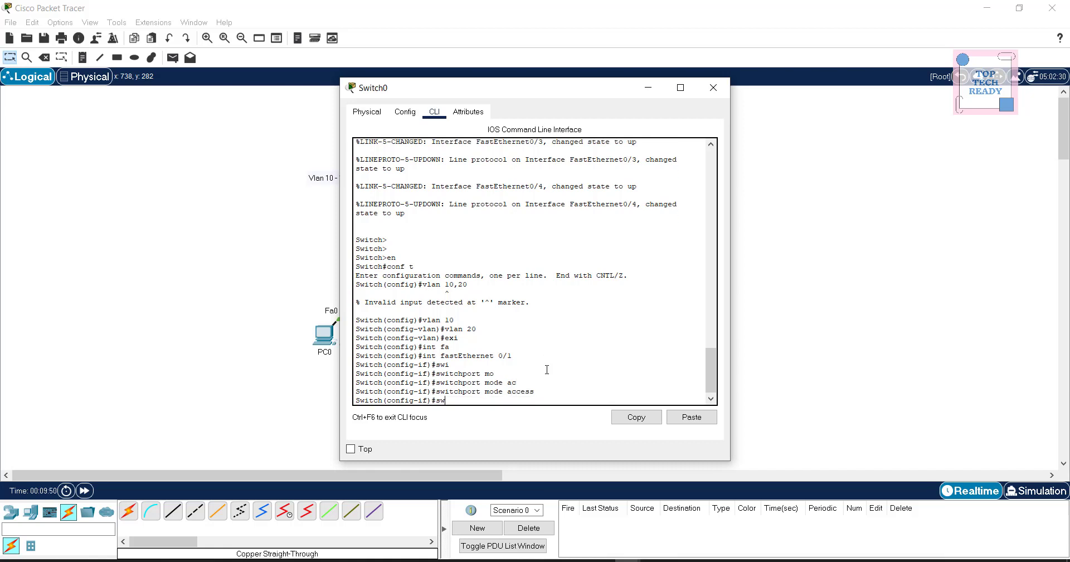
pyautogui.press('Tab')
pyautogui.write('ac')
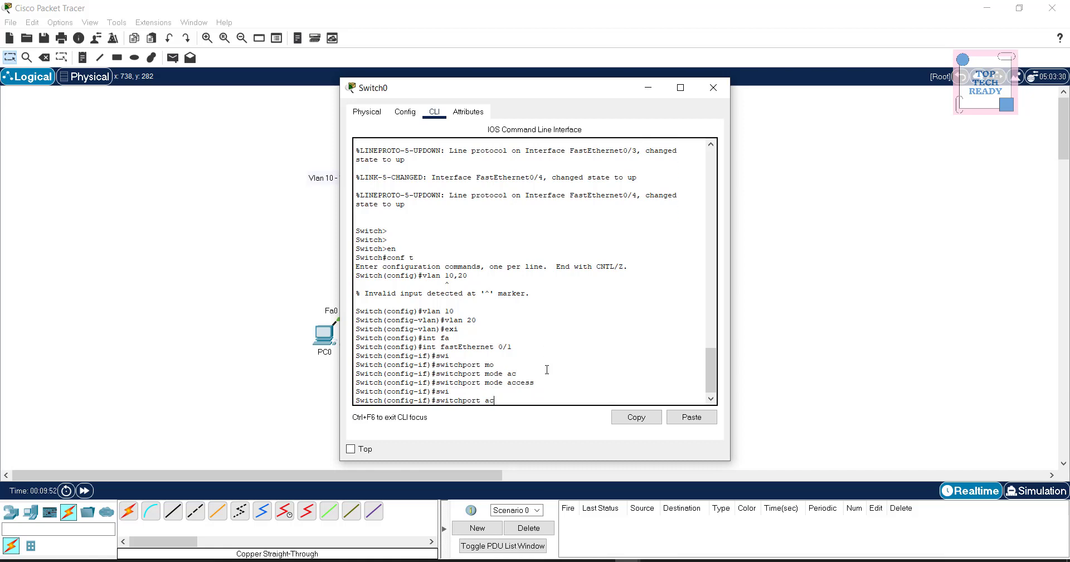
pyautogui.press('Tab')
pyautogui.write('vl')
pyautogui.press('Tab')
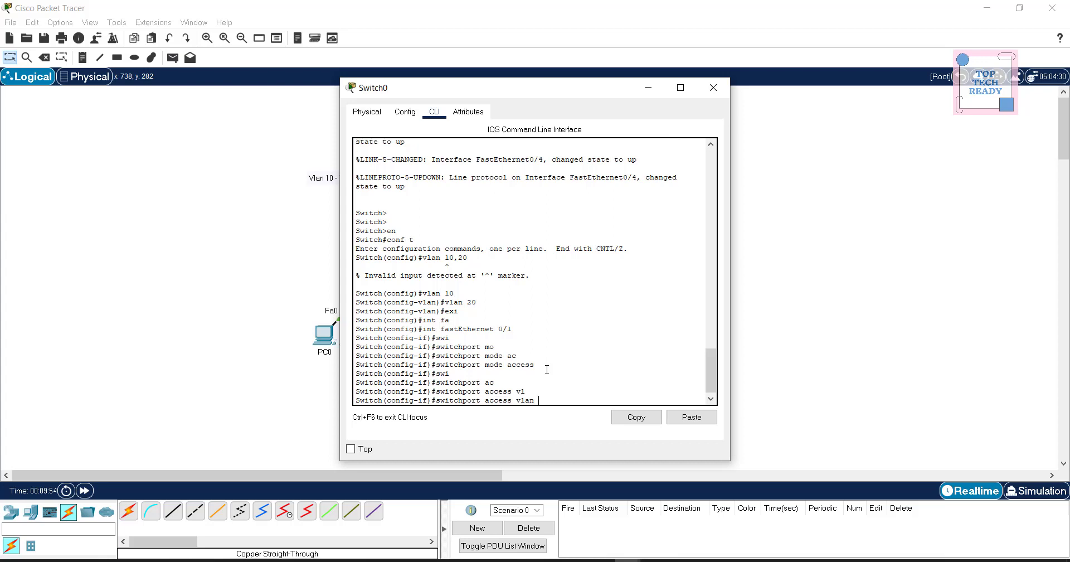
pyautogui.write('10')
pyautogui.press('Return')
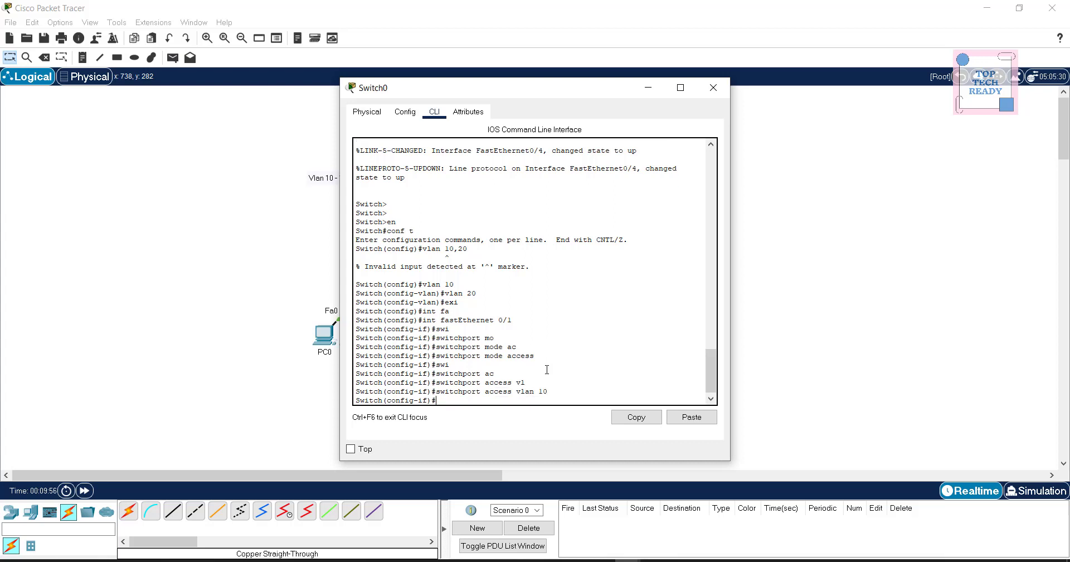
# Step: Switch to interface fastEthernet 0/2 and set its switchport mode to access
pyautogui.press('Up')
pyautogui.press('Up')
pyautogui.press('Up')
pyautogui.write('2')
pyautogui.press('Return')
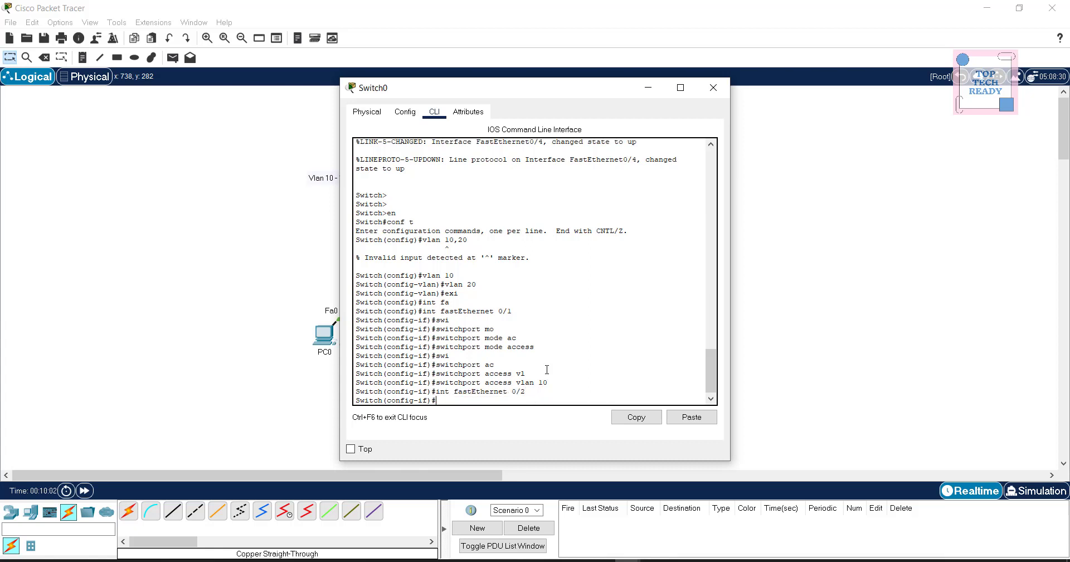
pyautogui.press('Up')
pyautogui.press('Up')
pyautogui.press('Up')
pyautogui.press('Return')
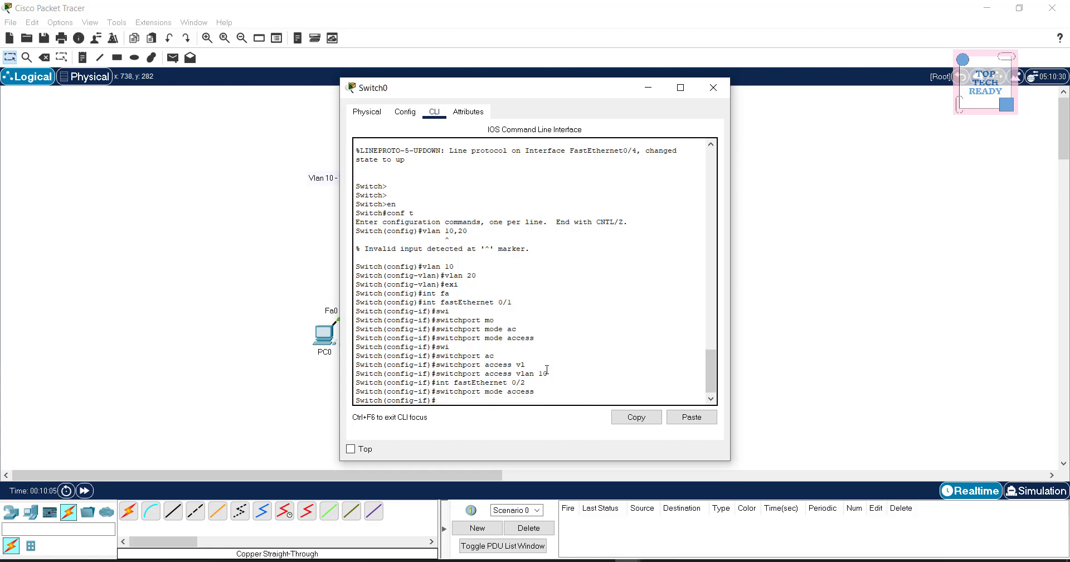
# Step: Assign fastEthernet 0/2 to VLAN 20 with switchport access vlan 20
pyautogui.press('Up')
pyautogui.press('Up')
pyautogui.press('Up')
pyautogui.press('BackSpace')
pyautogui.press('BackSpace')
pyautogui.press('Return')
# Step: Switch to interface fastEthernet 0/3 and set its switchport mode to access
pyautogui.press('Up')
pyautogui.press('Up')
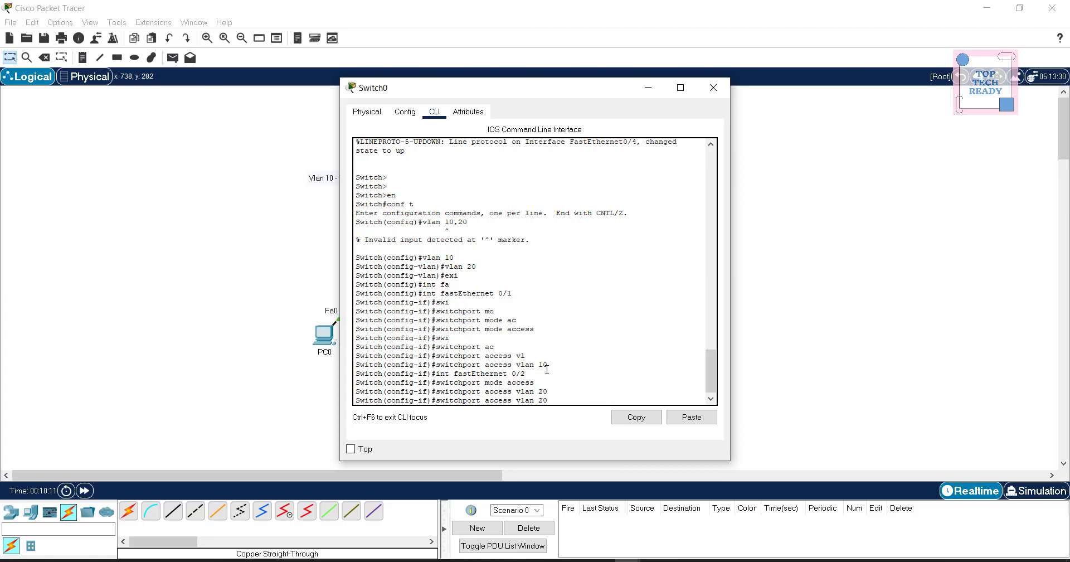
pyautogui.press('Up')
pyautogui.press('Up')
pyautogui.press('Up')
pyautogui.press('Up')
pyautogui.press('Return')
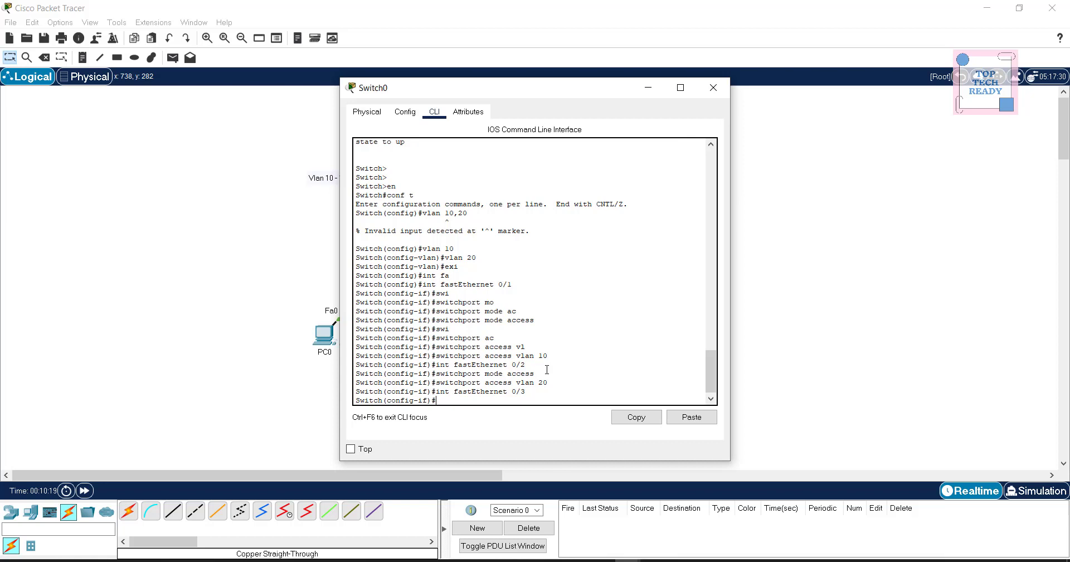
pyautogui.press('Up')
pyautogui.press('Up')
pyautogui.press('Up')
pyautogui.press('Return')
# Step: Assign fastEthernet 0/3 to VLAN 10 with switchport access vlan 10
pyautogui.press('Up')
pyautogui.press('Up')
pyautogui.press('Up')
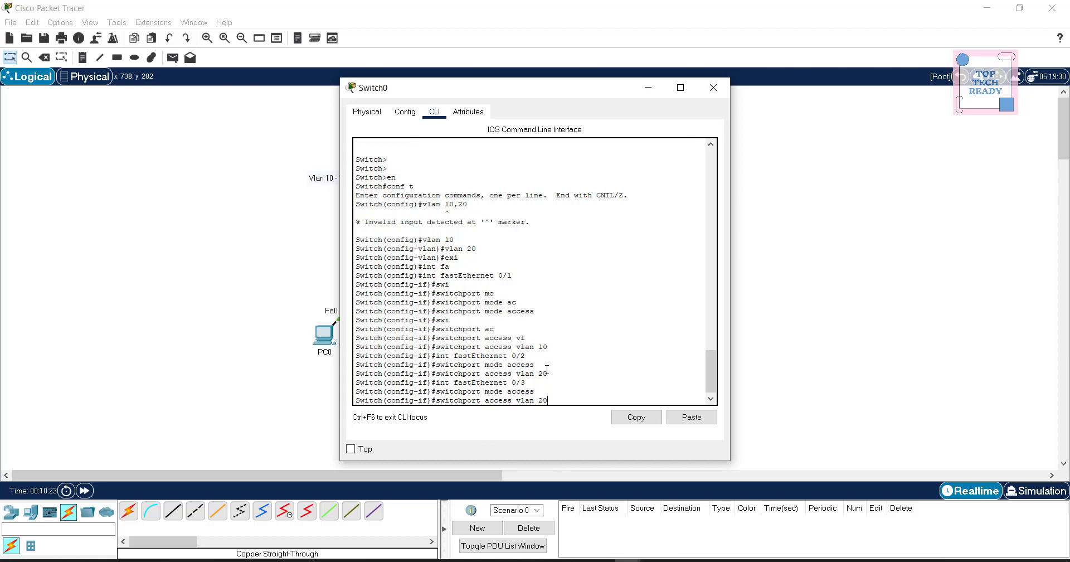
pyautogui.press('Up')
pyautogui.press('Up')
pyautogui.press('Up')
pyautogui.press('Return')
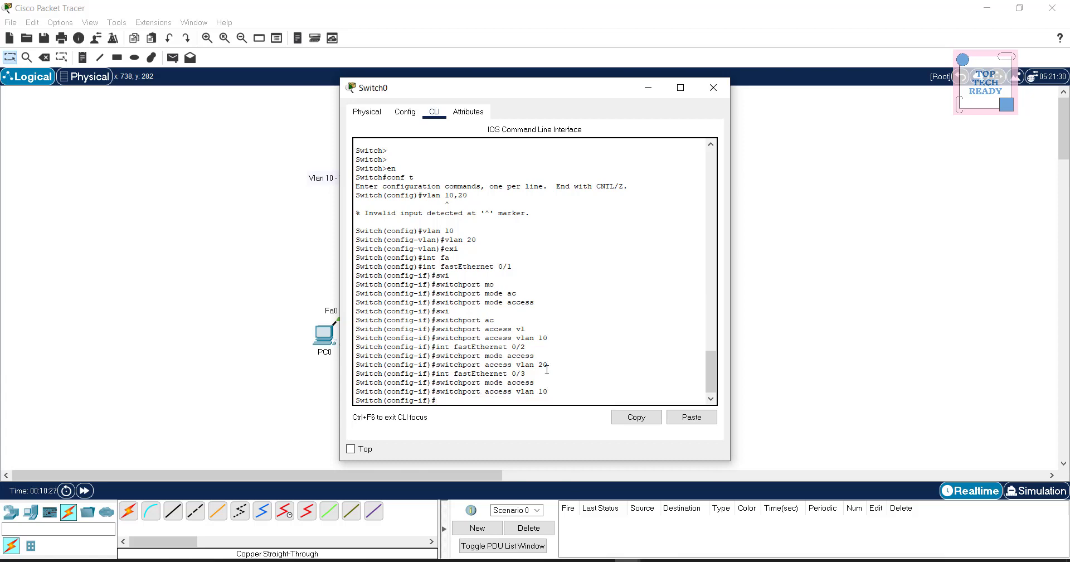
# Step: Switch to interface fastEthernet 0/4 and set its switchport mode to access
pyautogui.press('Up')
pyautogui.press('Up')
pyautogui.press('Up')
pyautogui.press('BackSpace')
pyautogui.press('Return')
pyautogui.press('Up')
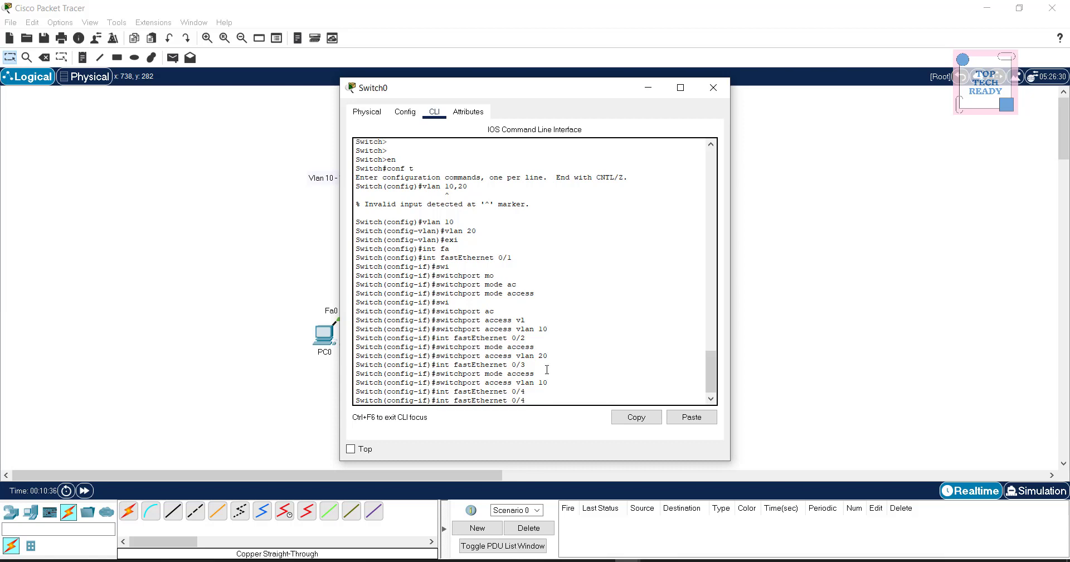
pyautogui.press('Up')
pyautogui.press('Up')
pyautogui.press('Return')
# Step: Assign fastEthernet 0/4 to VLAN 20 with switchport access vlan 20
pyautogui.press('Up')
pyautogui.press('Up')
pyautogui.press('Up')
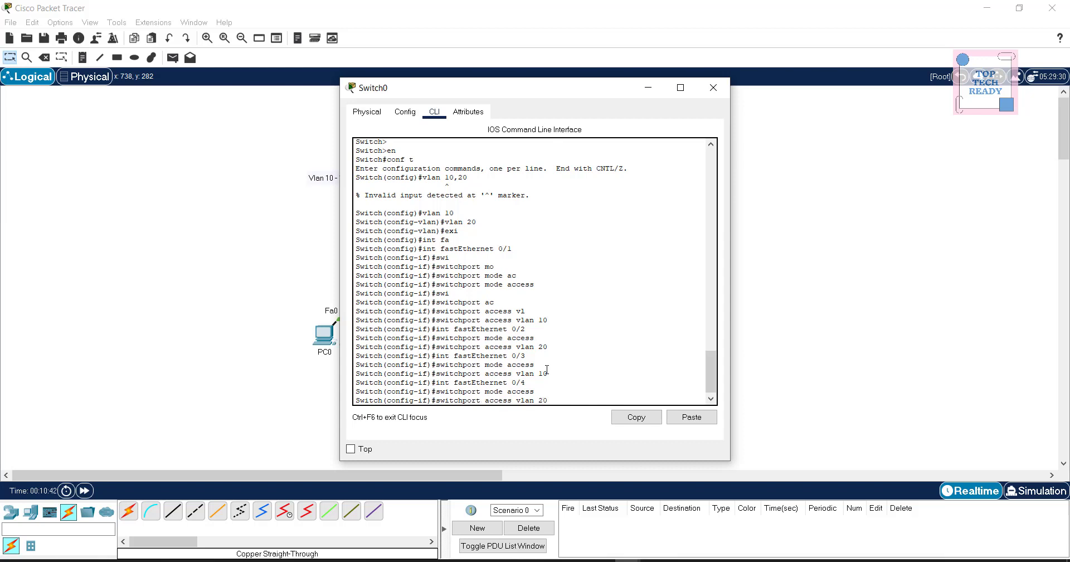
pyautogui.press('Return')
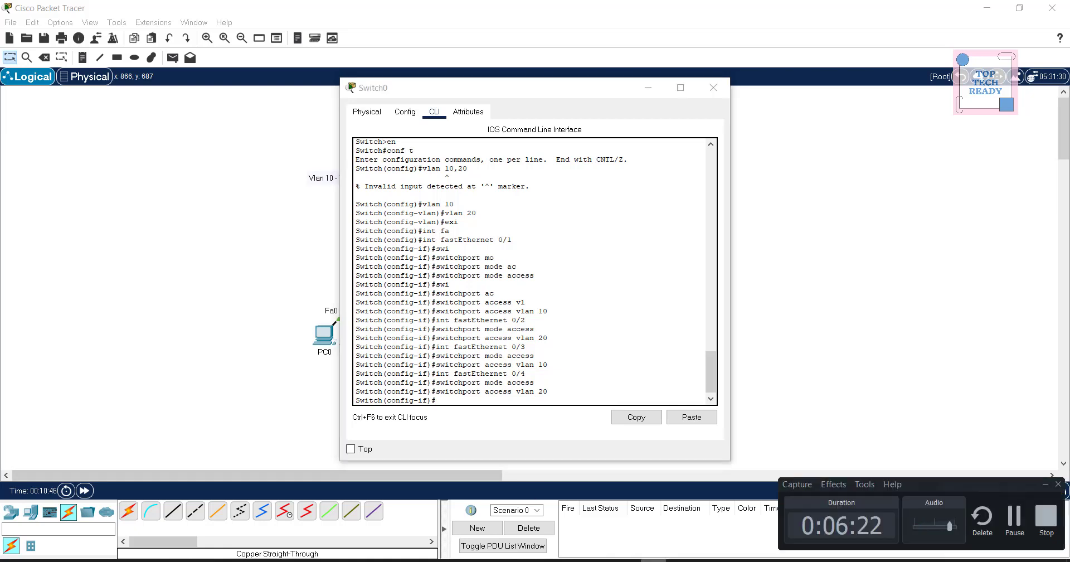
pyautogui.click(1011, 522)
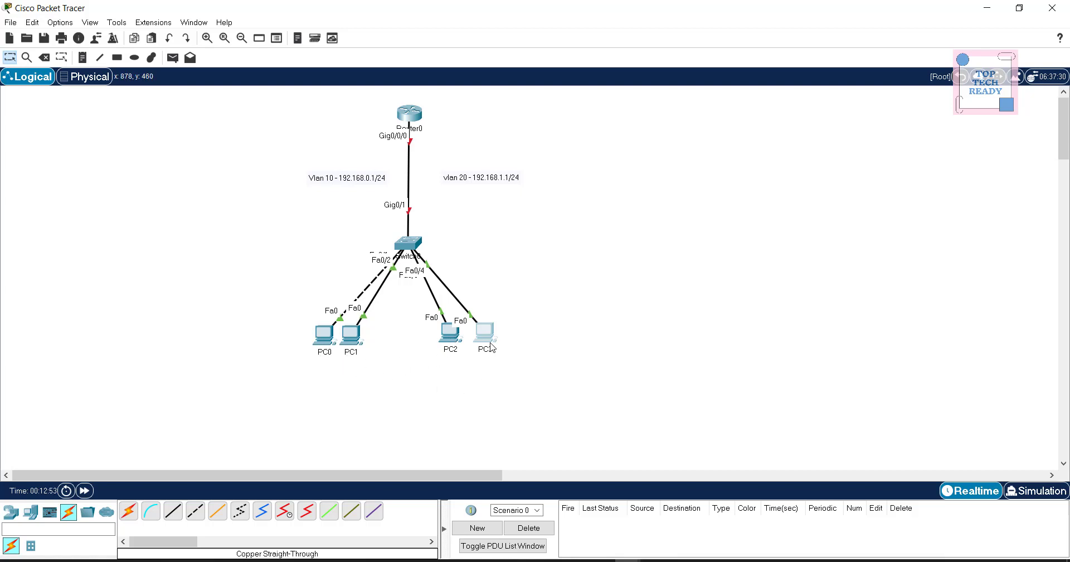
# Step: Check PC0's IP configuration with its window moved clear of the topology, and close the window
pyautogui.click(324, 342)
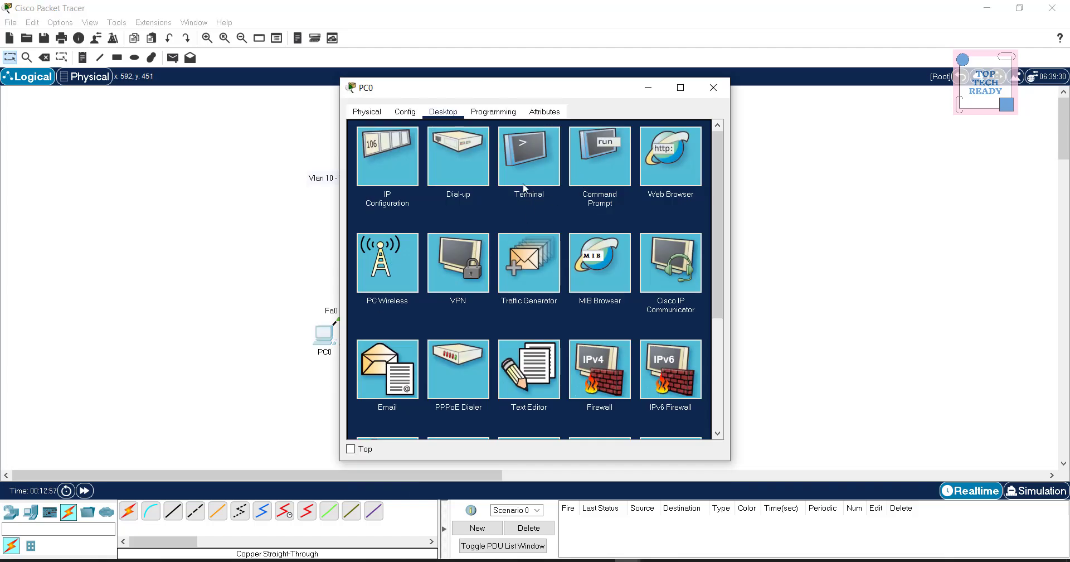
pyautogui.moveTo(494, 78); pyautogui.dragTo(494, 32)
pyautogui.moveTo(593, 53); pyautogui.dragTo(779, 53)
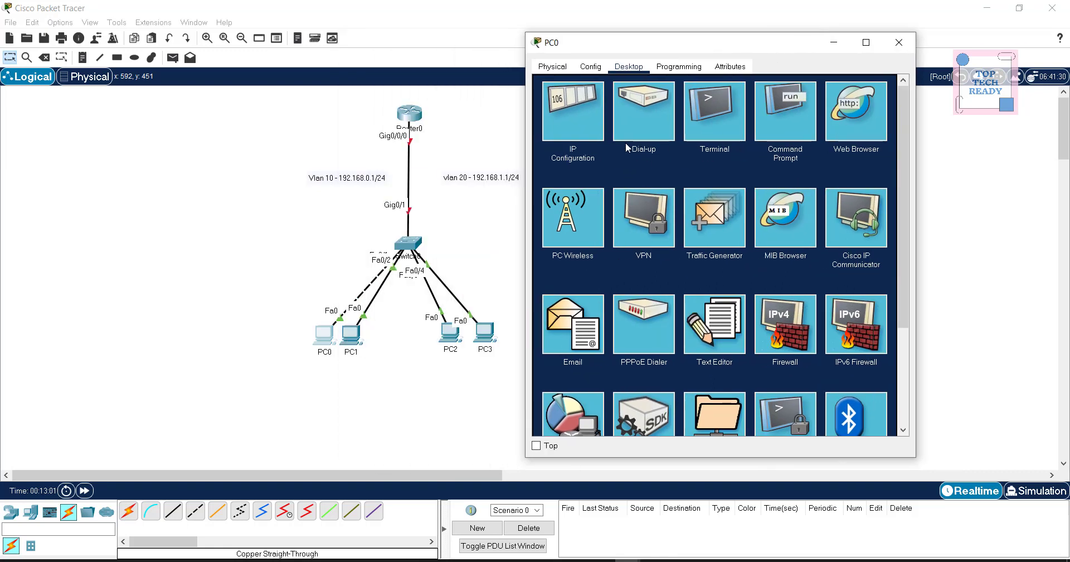
pyautogui.click(576, 112)
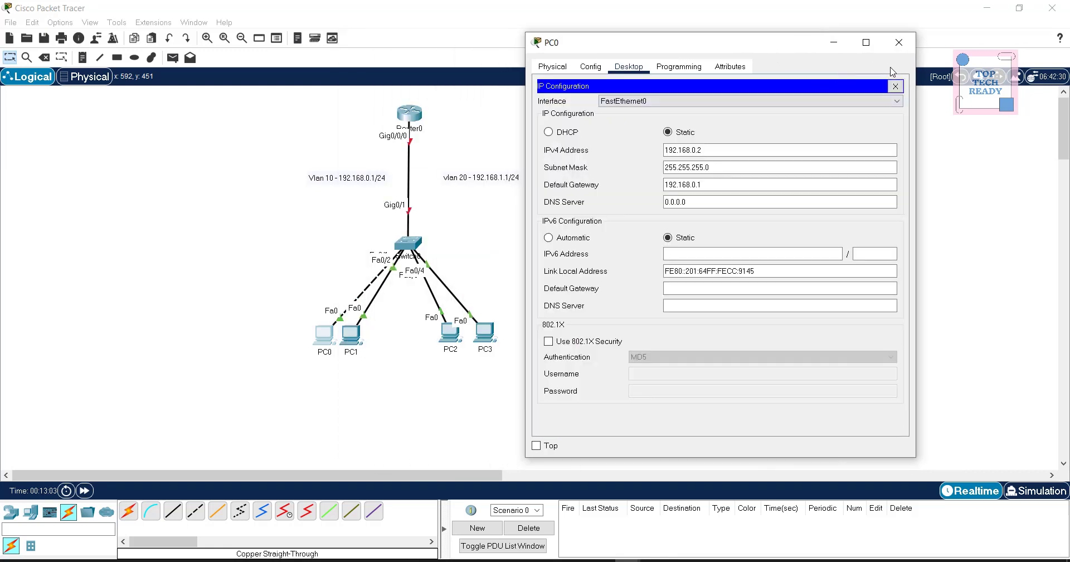
pyautogui.click(895, 86)
pyautogui.click(899, 42)
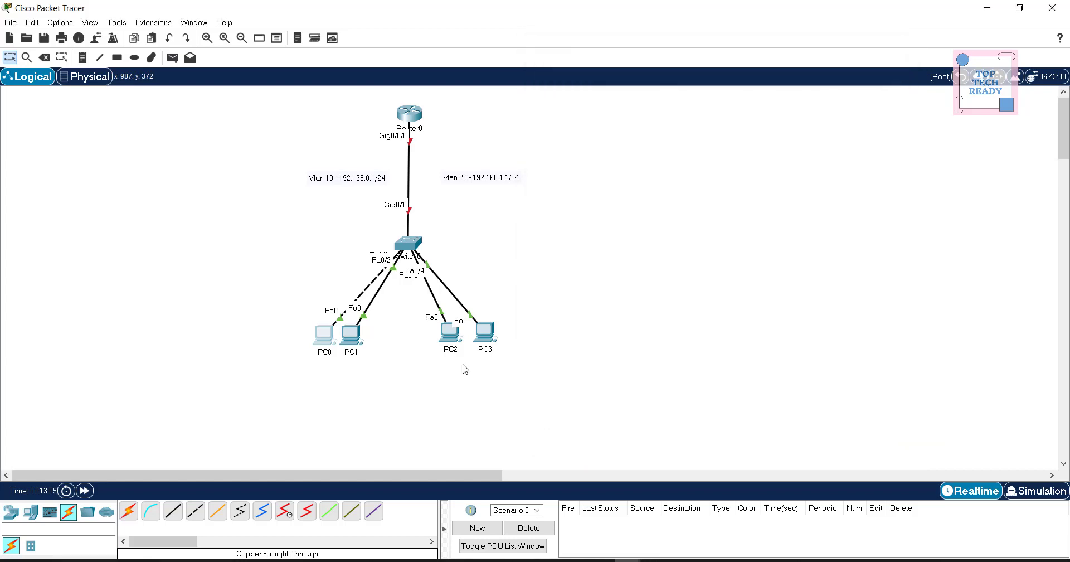
# Step: Check PC2's IP configuration beside the topology and close its window
pyautogui.click(452, 333)
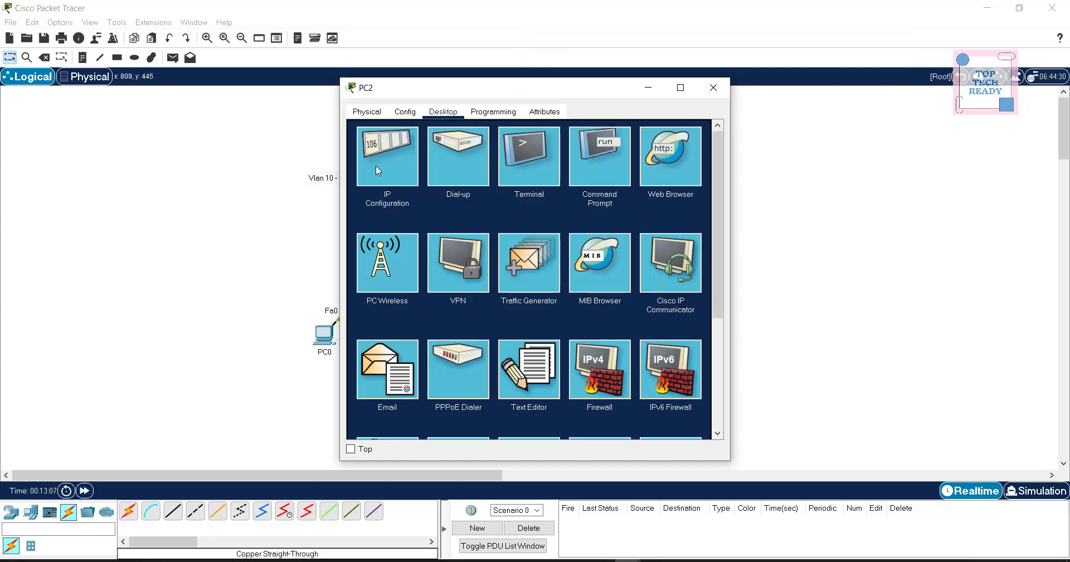
pyautogui.click(377, 165)
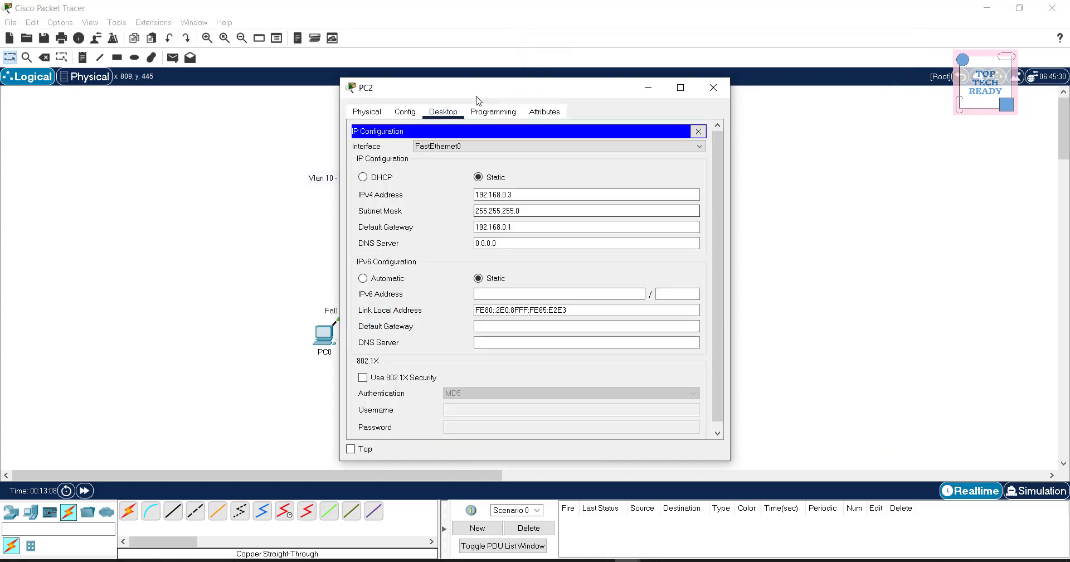
pyautogui.moveTo(477, 96); pyautogui.dragTo(676, 67)
pyautogui.click(702, 169)
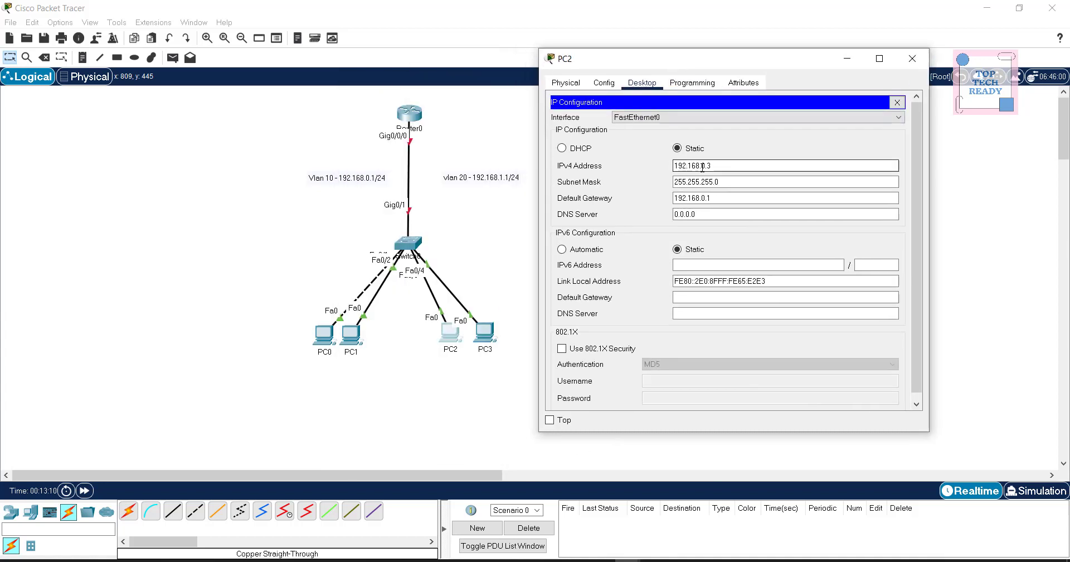
pyautogui.click(912, 58)
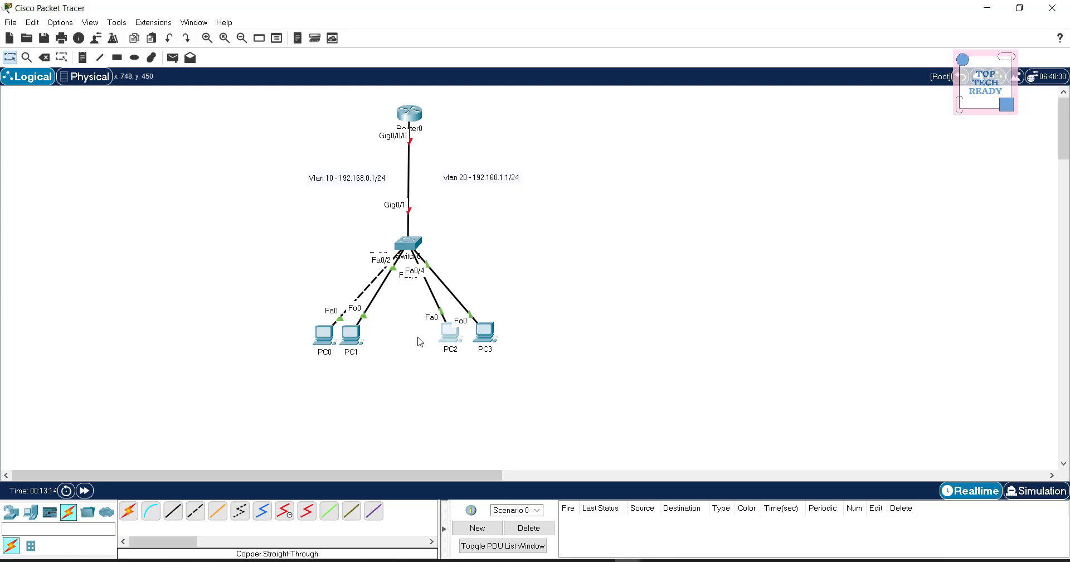
# Step: Ping 192.168.0.2 from PC0's Command Prompt and interrupt the ping after a few replies
pyautogui.click(325, 337)
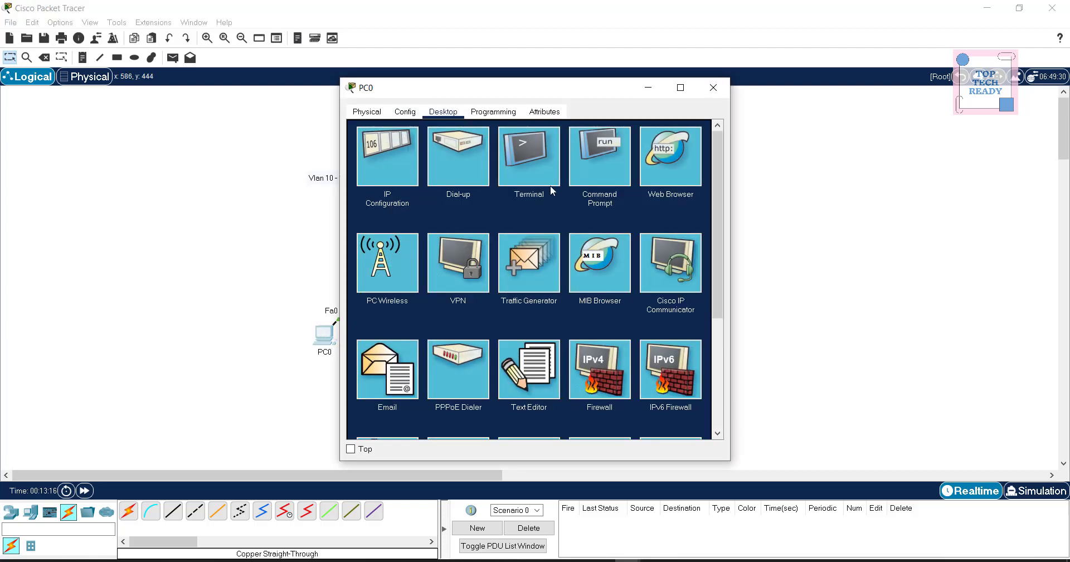
pyautogui.click(598, 164)
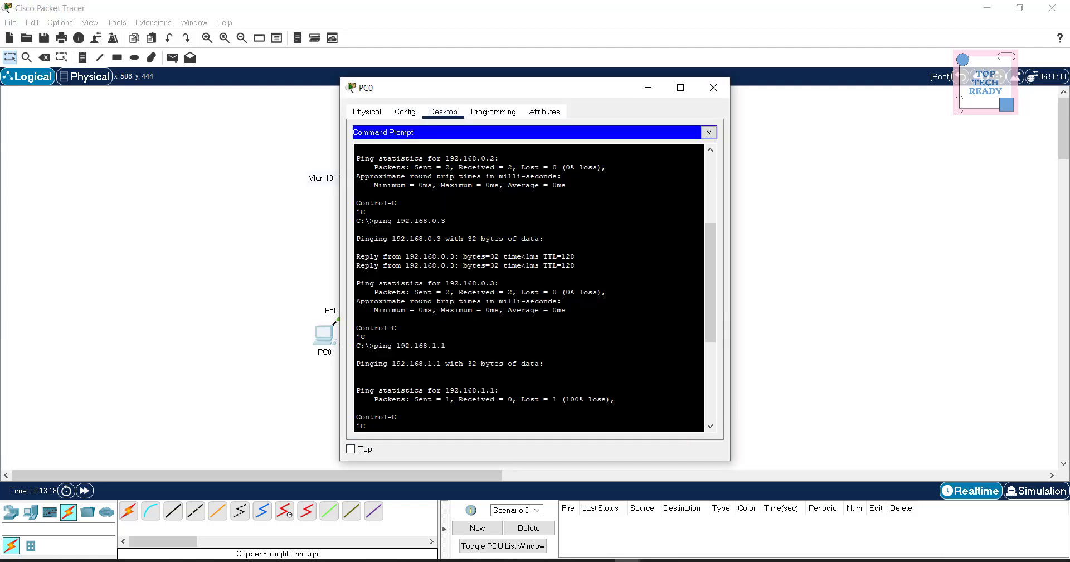
pyautogui.press('Up')
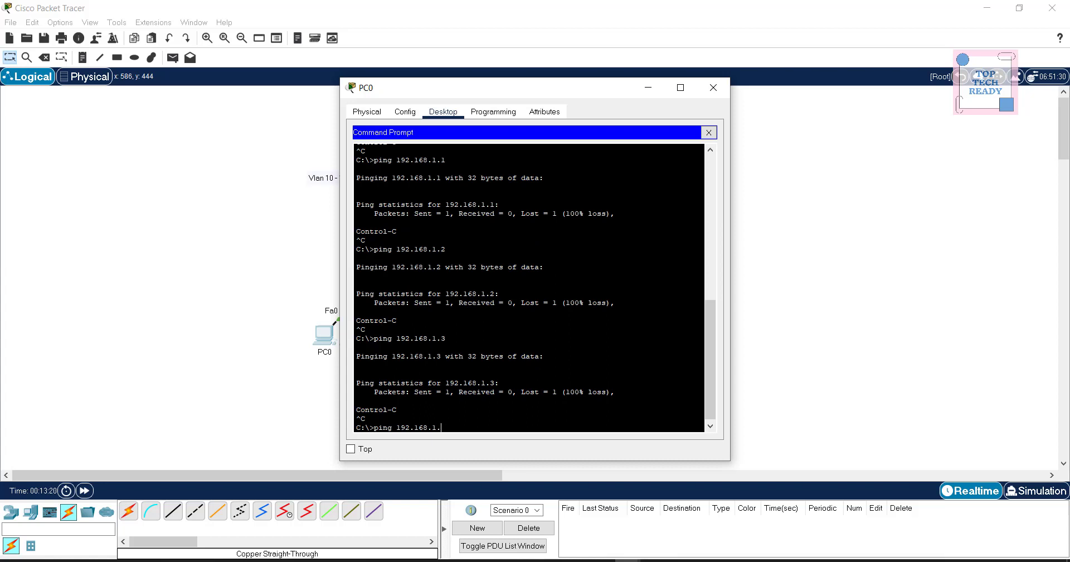
pyautogui.press('BackSpace')
pyautogui.press('BackSpace')
pyautogui.write('0.2')
pyautogui.press('Return')
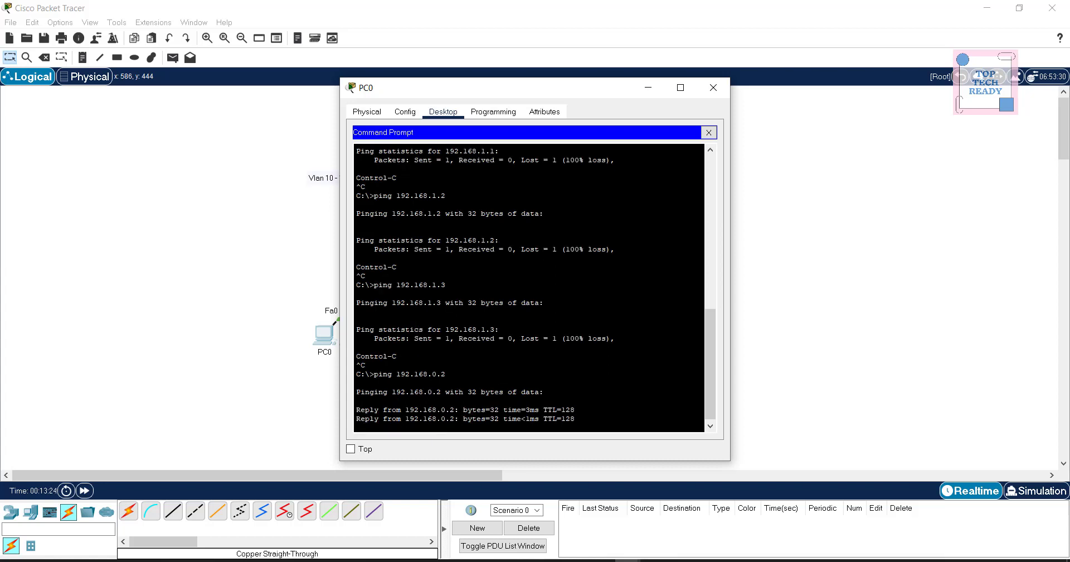
pyautogui.hotkey('ctrl', 'c')
# Step: Ping 192.168.0.3 from PC0 and close the Command Prompt
pyautogui.press('Up')
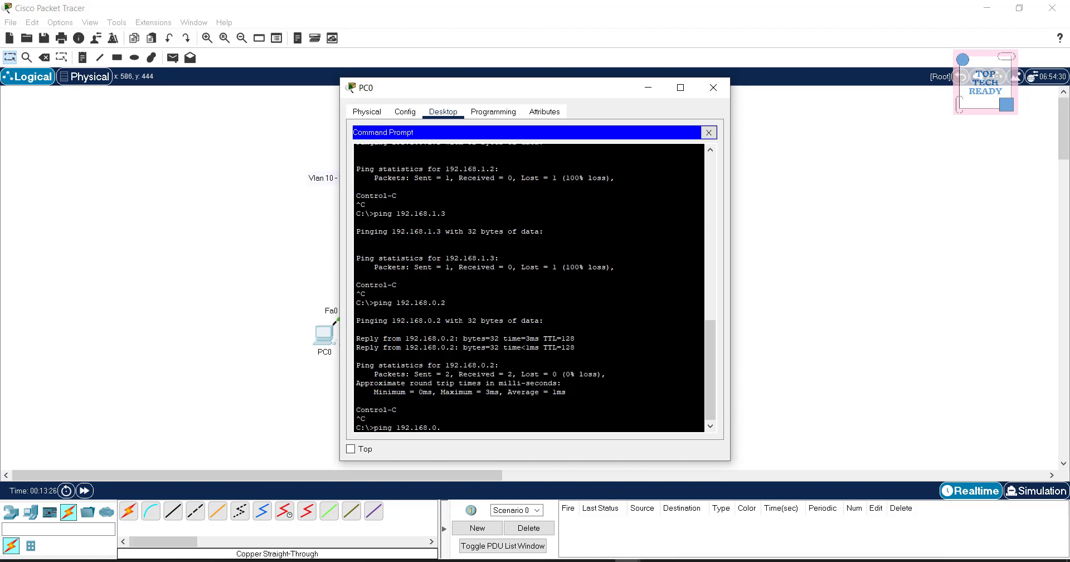
pyautogui.press('Return')
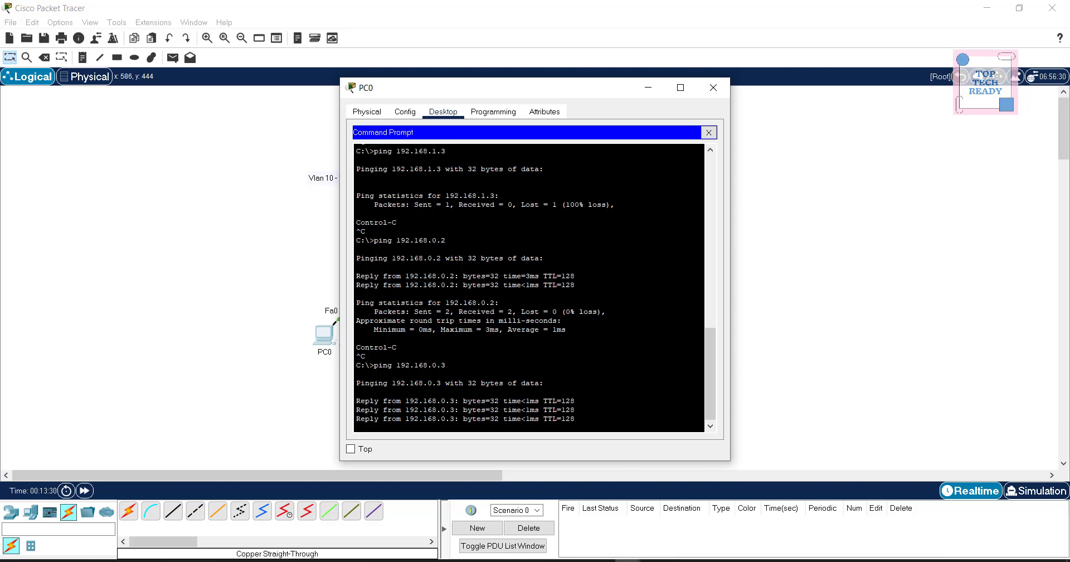
pyautogui.press('Return')
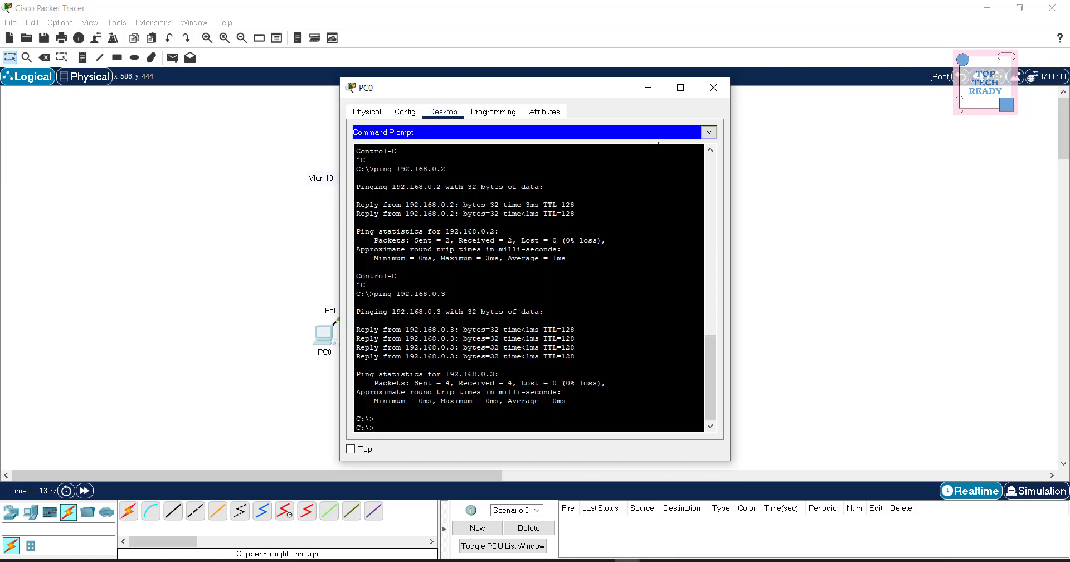
pyautogui.click(708, 132)
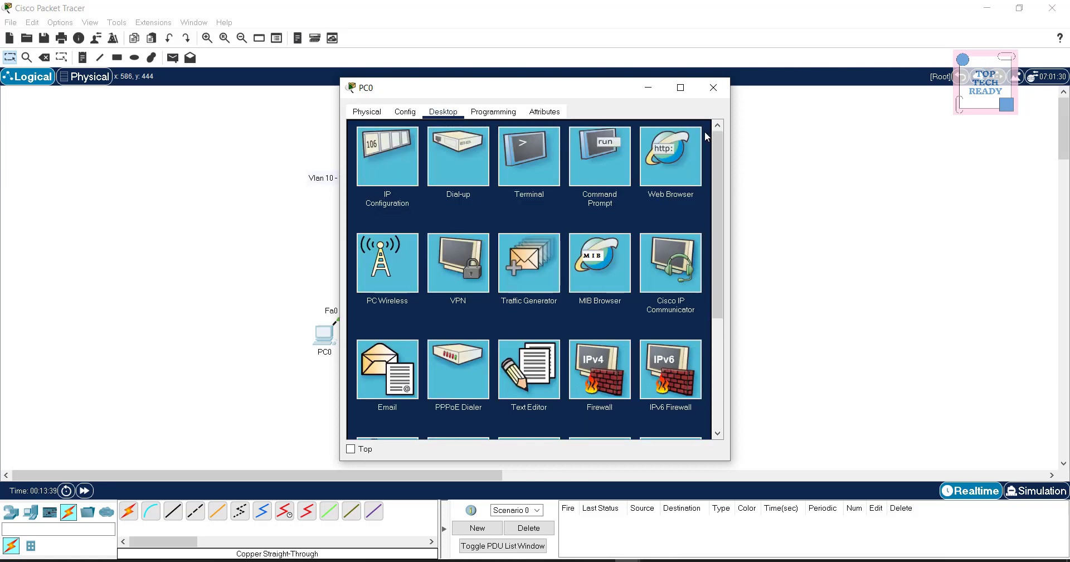
# Step: Put PC0's window away and check Switch0's port and VLAN summary in the topology
pyautogui.click(648, 92)
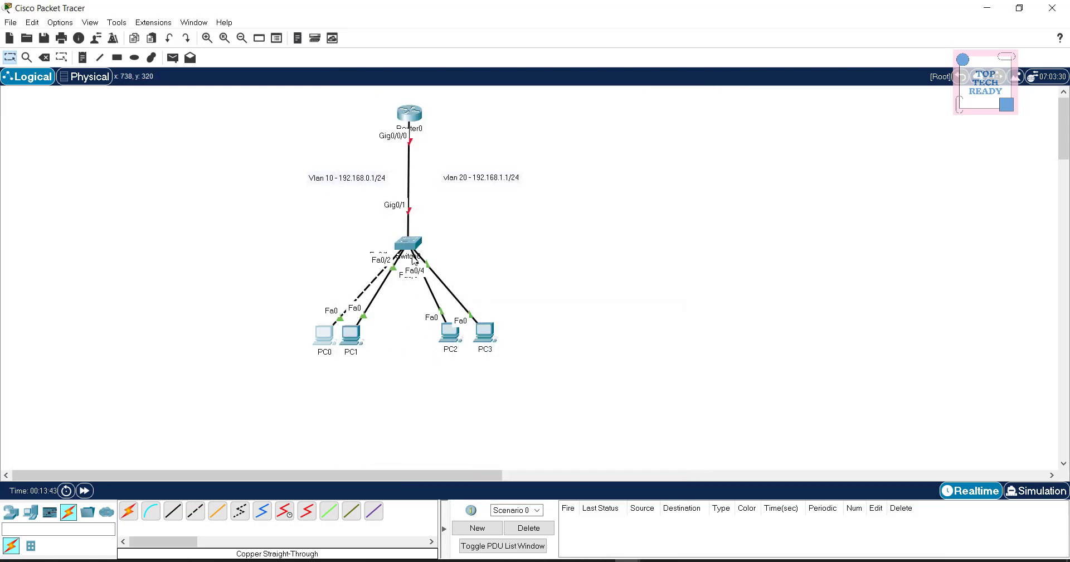
pyautogui.moveTo(409, 245)
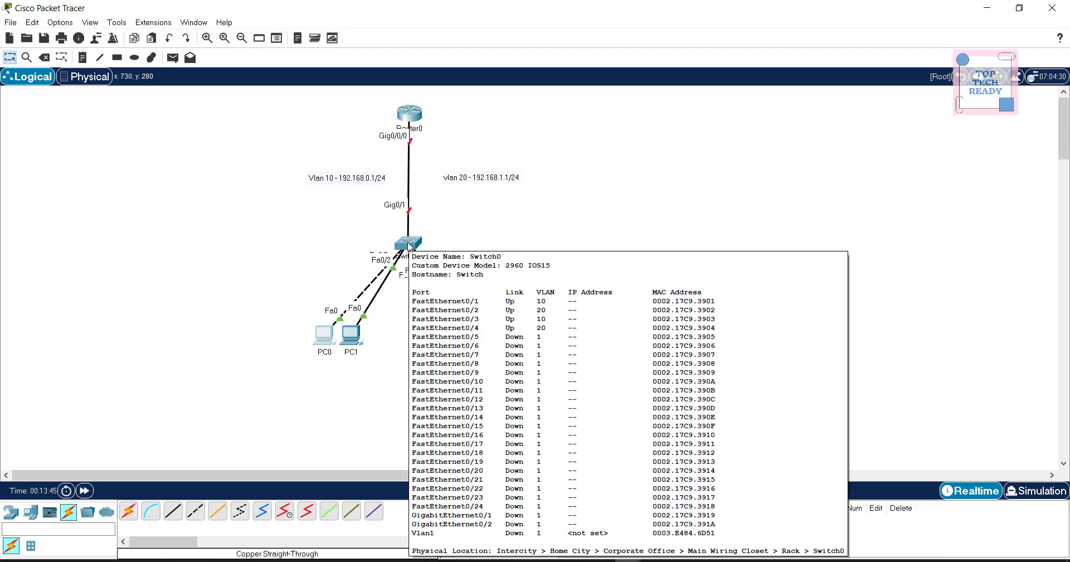
# Step: Ping 192.168.1.2 from PC0's Command Prompt, interrupt the ping, and minimize PC0's window after closing the prompt
pyautogui.click(329, 339)
pyautogui.click(584, 169)
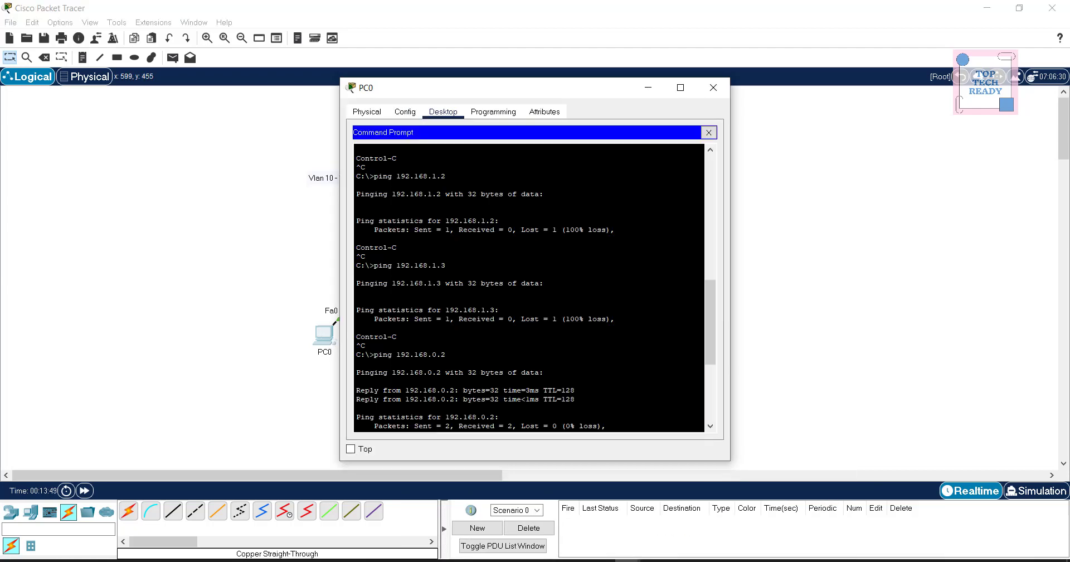
pyautogui.press('Up')
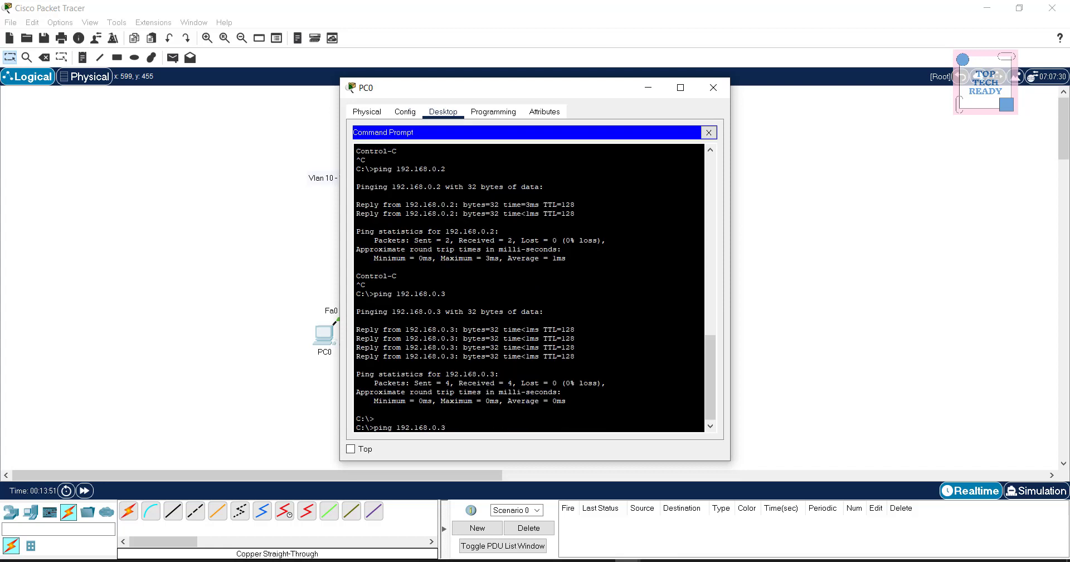
pyautogui.press('BackSpace')
pyautogui.press('BackSpace')
pyautogui.write('1.1')
pyautogui.press('Return')
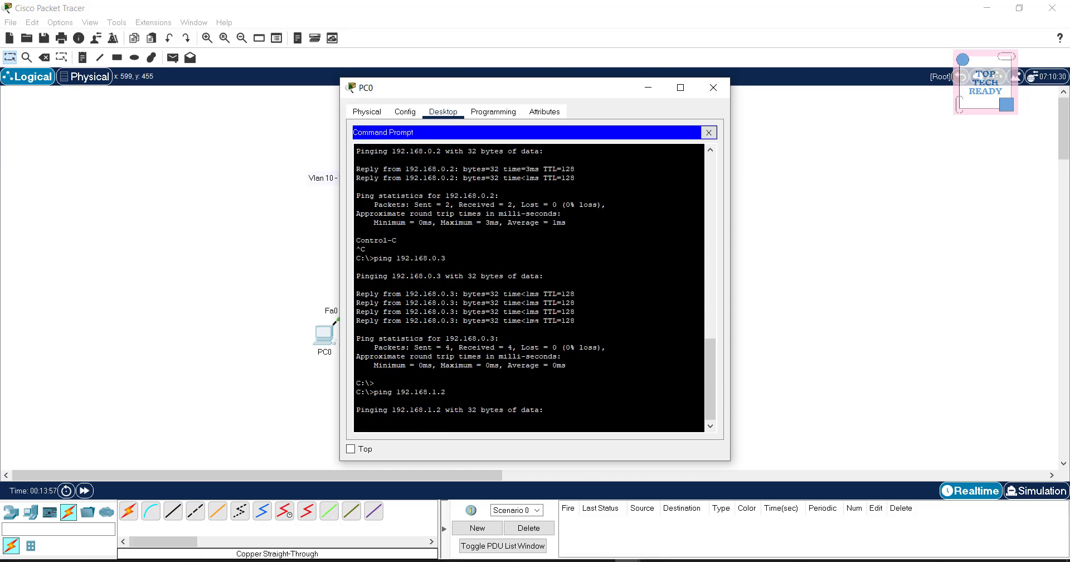
pyautogui.hotkey('ctrl', 'c')
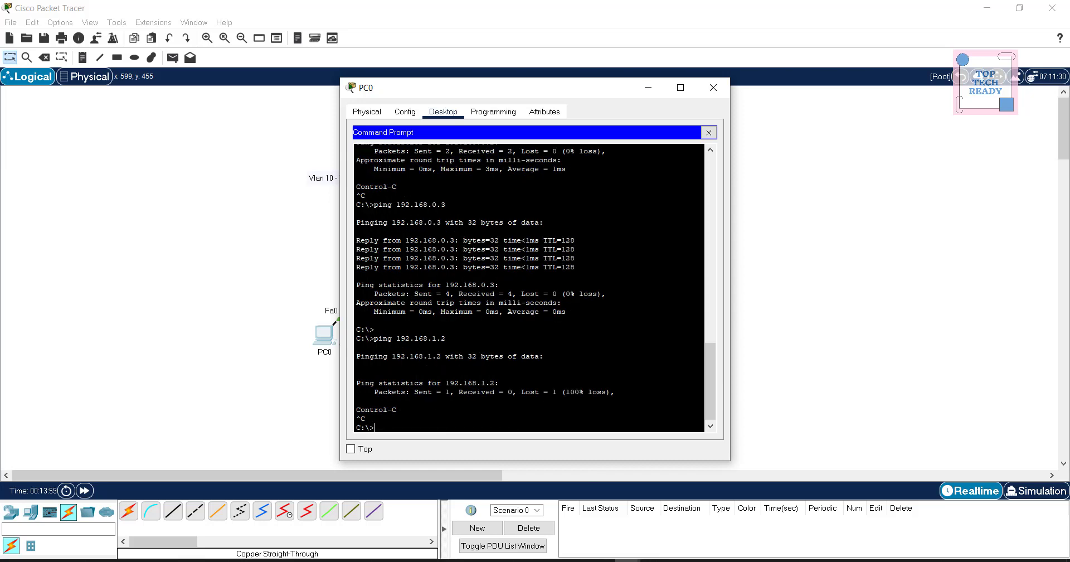
pyautogui.click(707, 133)
pyautogui.click(649, 89)
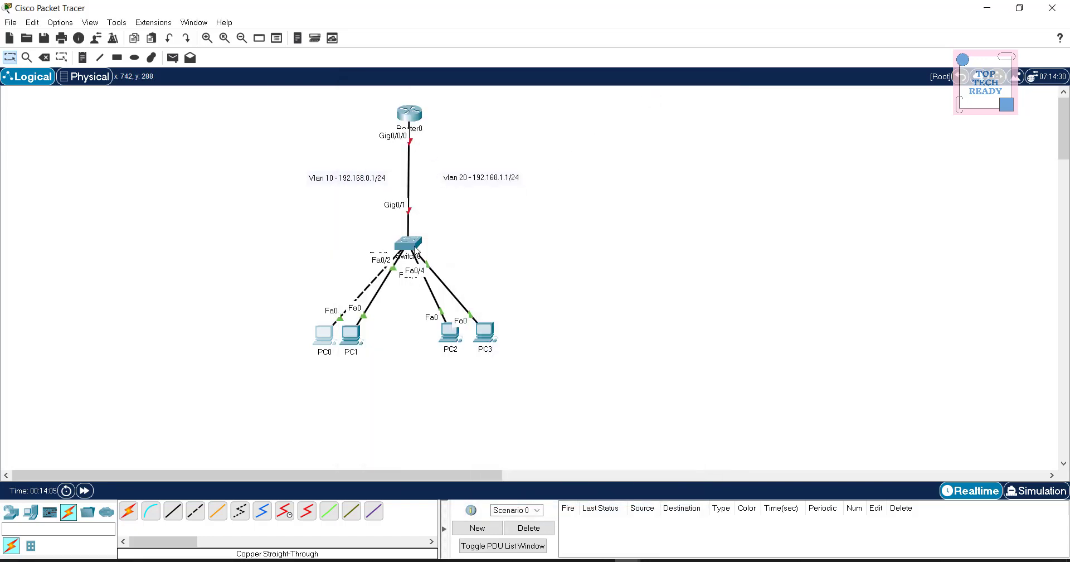
# Step: Open Switch0's command line beside the topology and exit interface configuration to global configuration mode
pyautogui.click(414, 247)
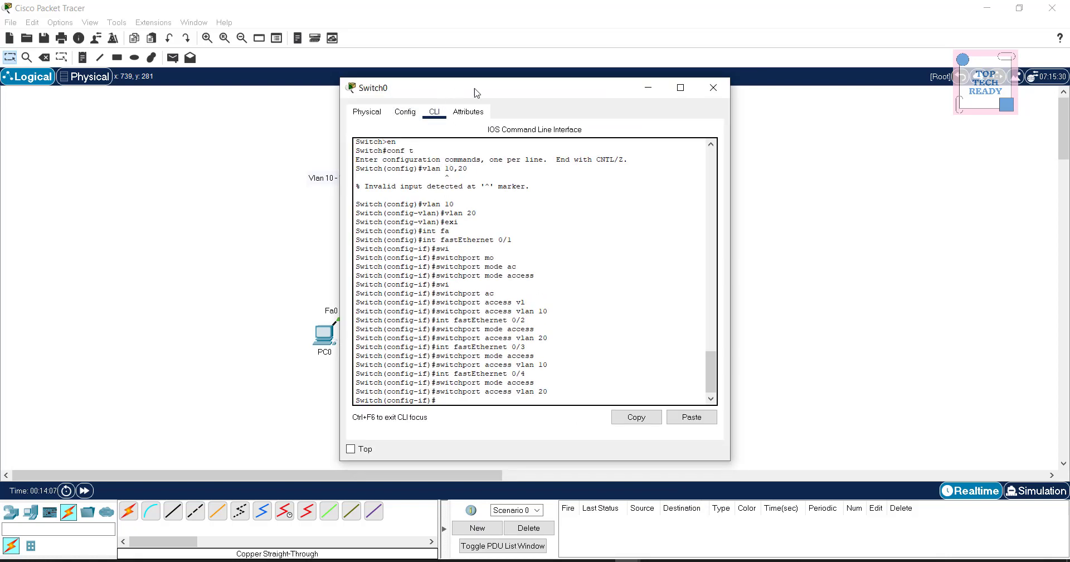
pyautogui.moveTo(475, 89); pyautogui.dragTo(666, 80)
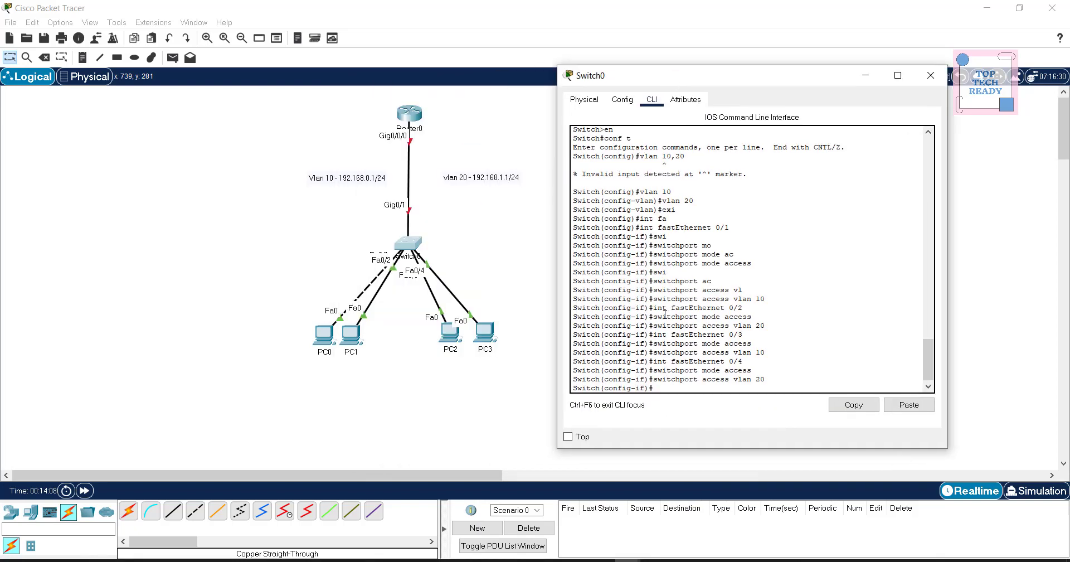
pyautogui.press('Return')
pyautogui.press('Return')
pyautogui.press('Return')
pyautogui.press('Return')
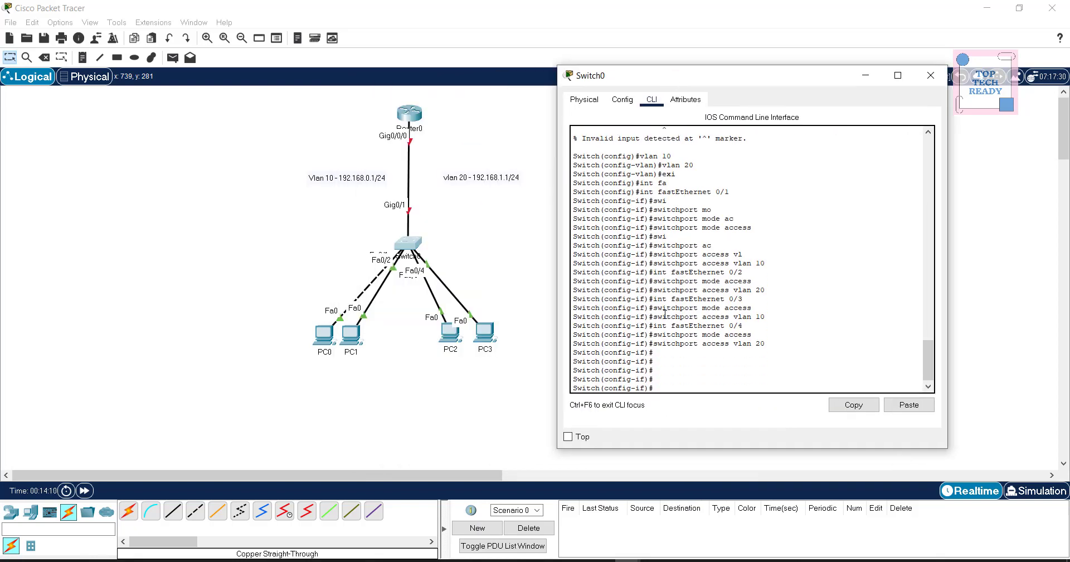
pyautogui.write('exi')
pyautogui.press('Return')
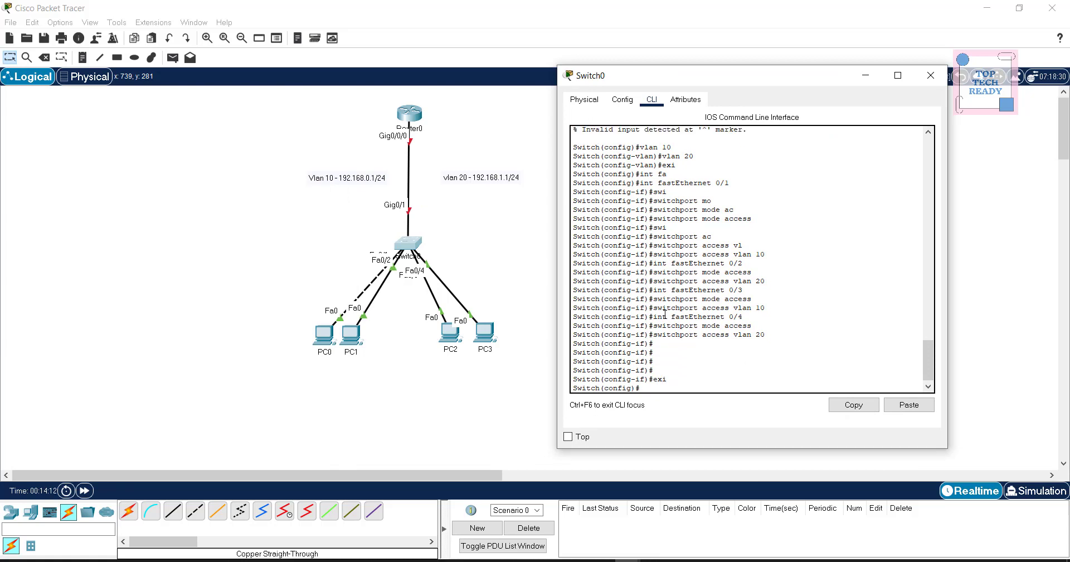
# Step: Set Switch0's interface gigabitEthernet 0/1 to trunk mode with switchport mode trunk
pyautogui.write('int')
pyautogui.press('Tab')
pyautogui.write('gi')
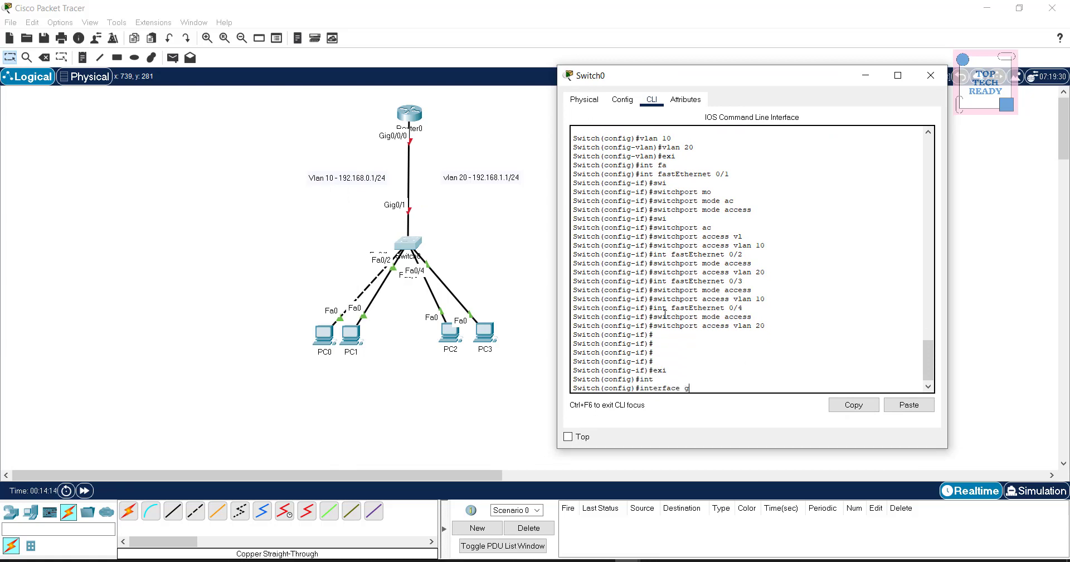
pyautogui.press('Tab')
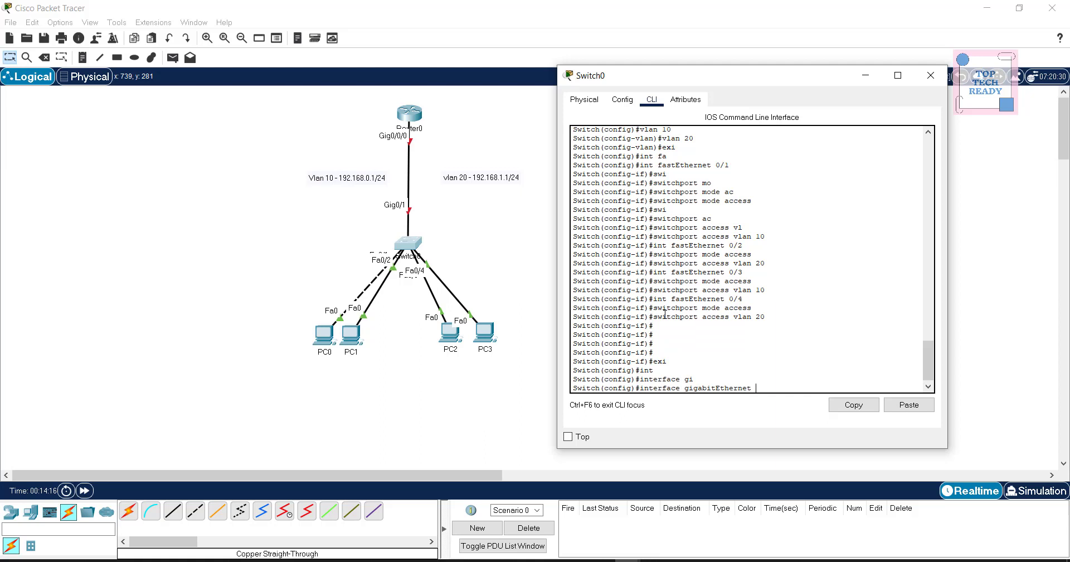
pyautogui.write('0/1')
pyautogui.press('Return')
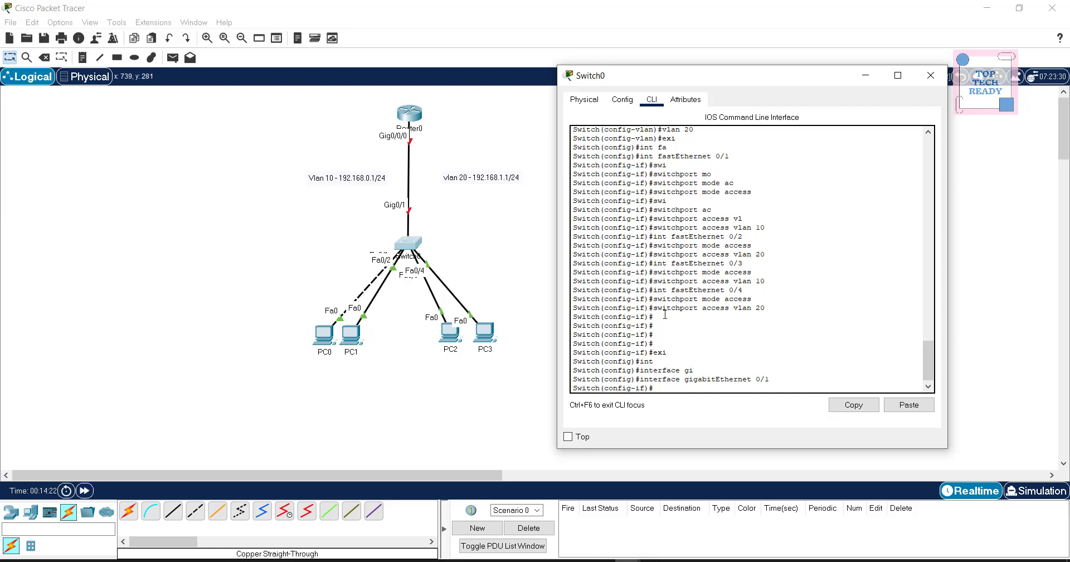
pyautogui.write('swi')
pyautogui.press('Tab')
pyautogui.write('mo')
pyautogui.press('Tab')
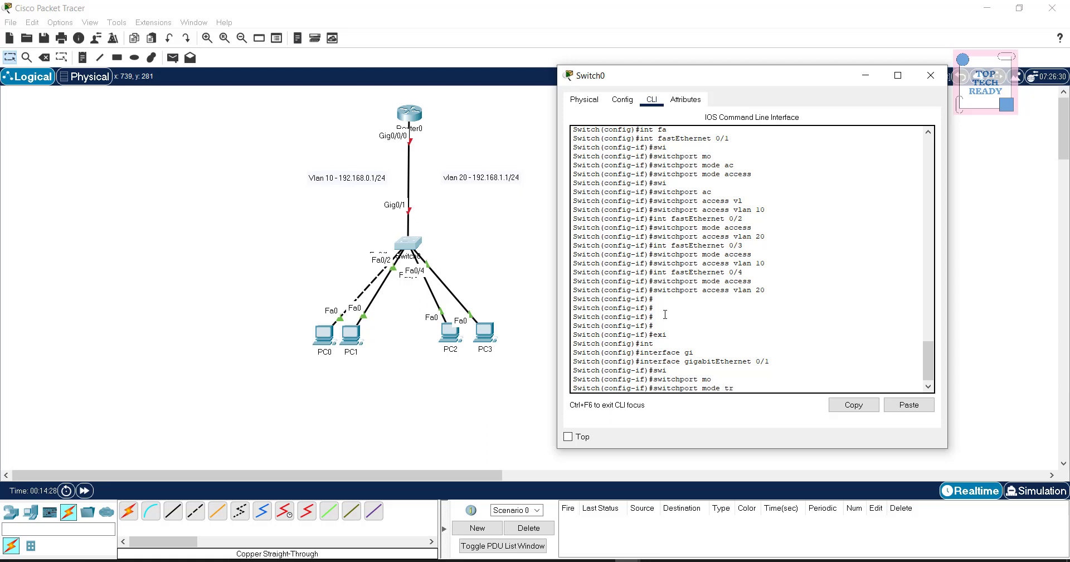
pyautogui.write('tr')
pyautogui.press('Tab')
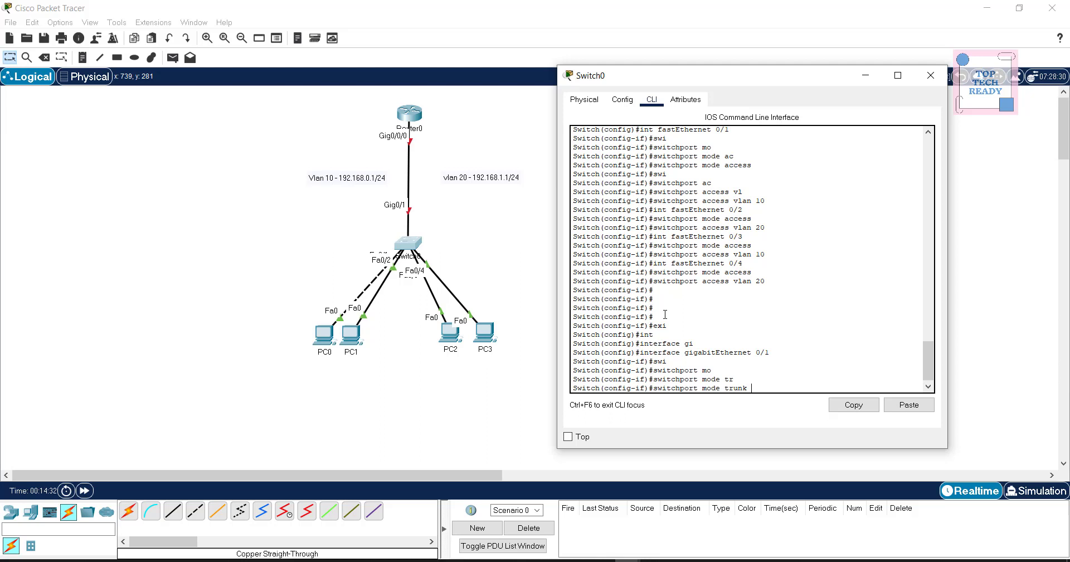
pyautogui.press('Return')
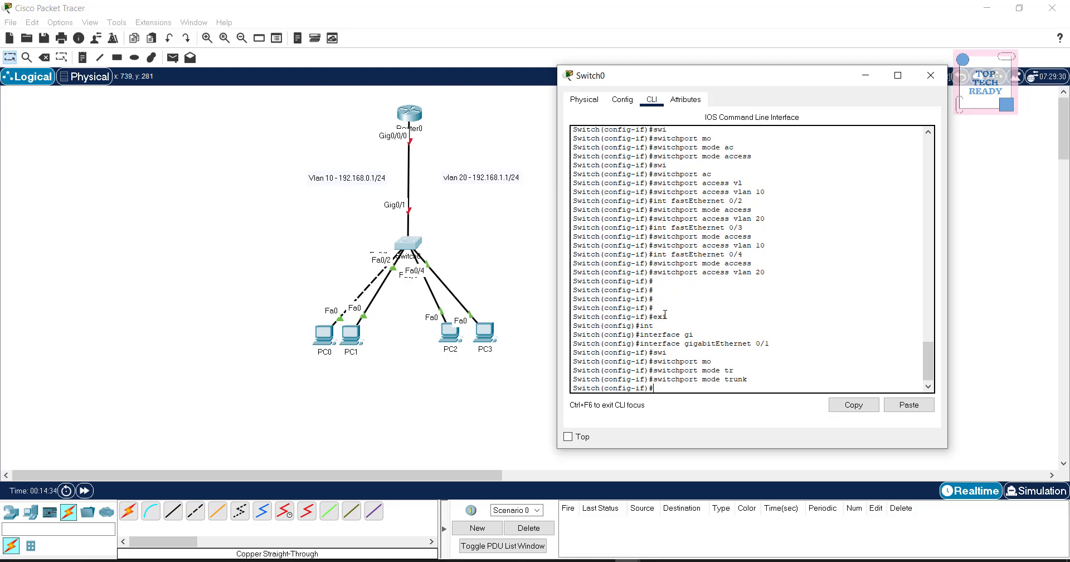
# Step: Allow all VLANs on Switch0's trunk port with switchport trunk allowed vlan all
pyautogui.write('swi')
pyautogui.press('Tab')
pyautogui.write('t')
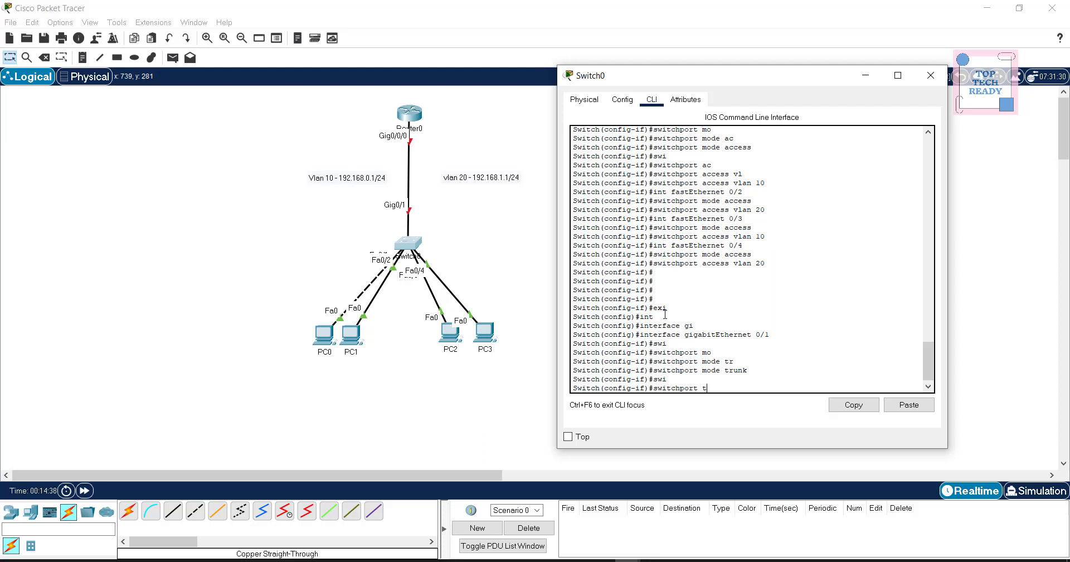
pyautogui.write('r')
pyautogui.press('Tab')
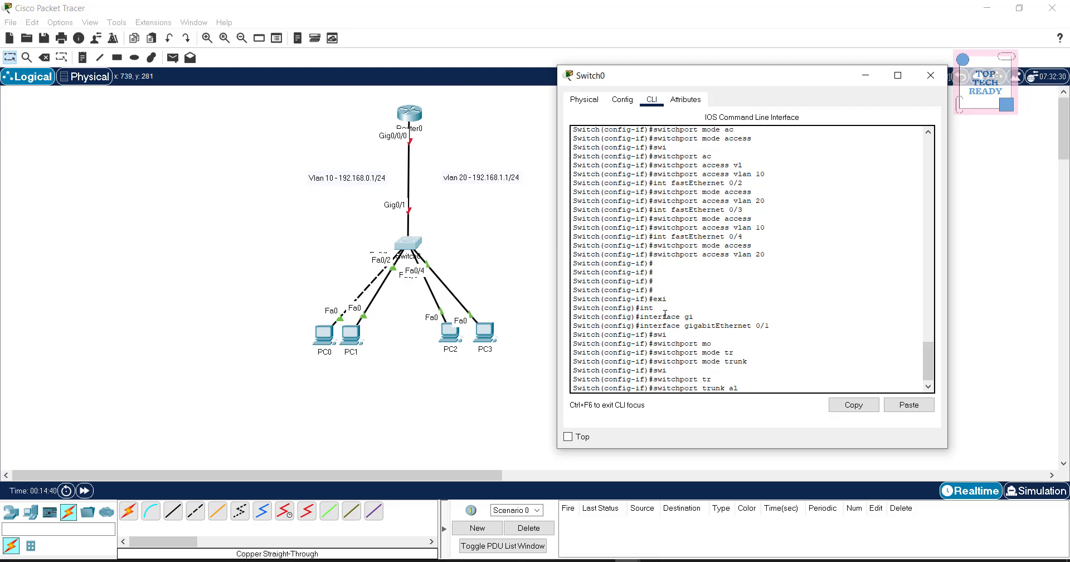
pyautogui.press('Tab')
pyautogui.write('vl')
pyautogui.press('Tab')
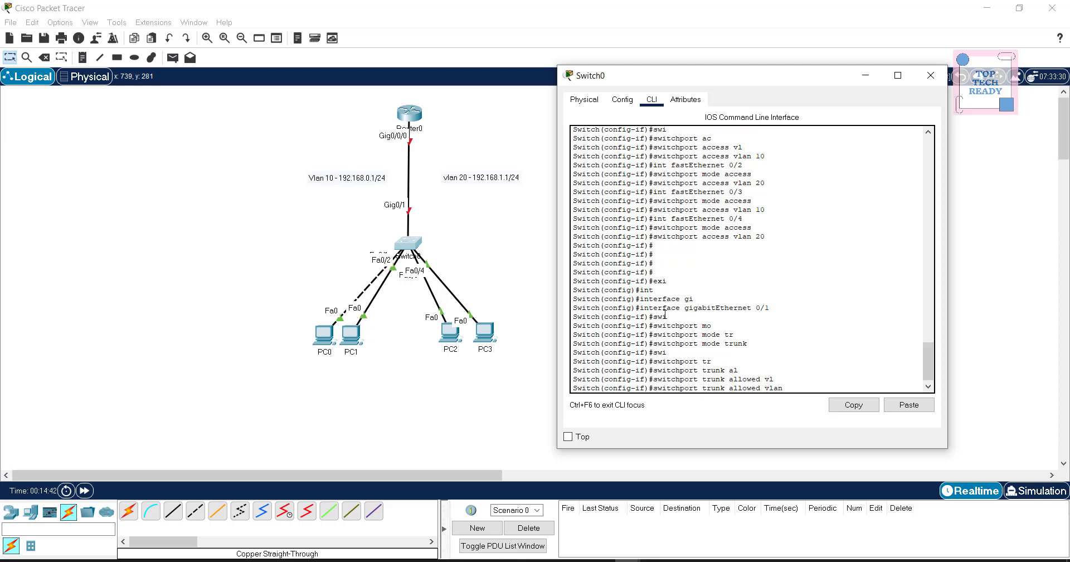
pyautogui.write('all')
pyautogui.press('Return')
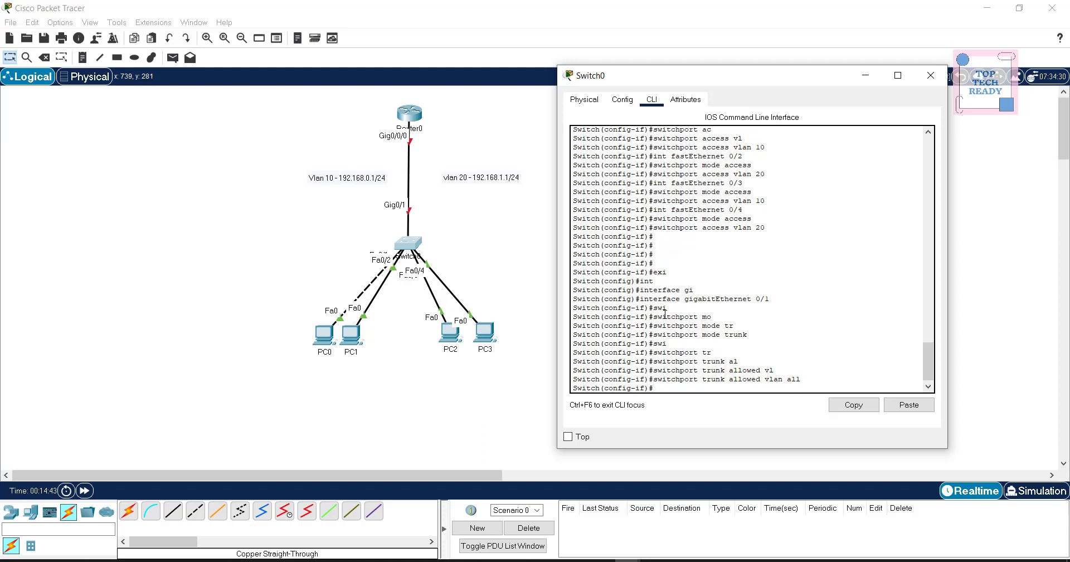
# Step: Enable Switch0's gigabitEthernet 0/1 interface with no sh and close the switch window
pyautogui.write('no sh')
pyautogui.press('Return')
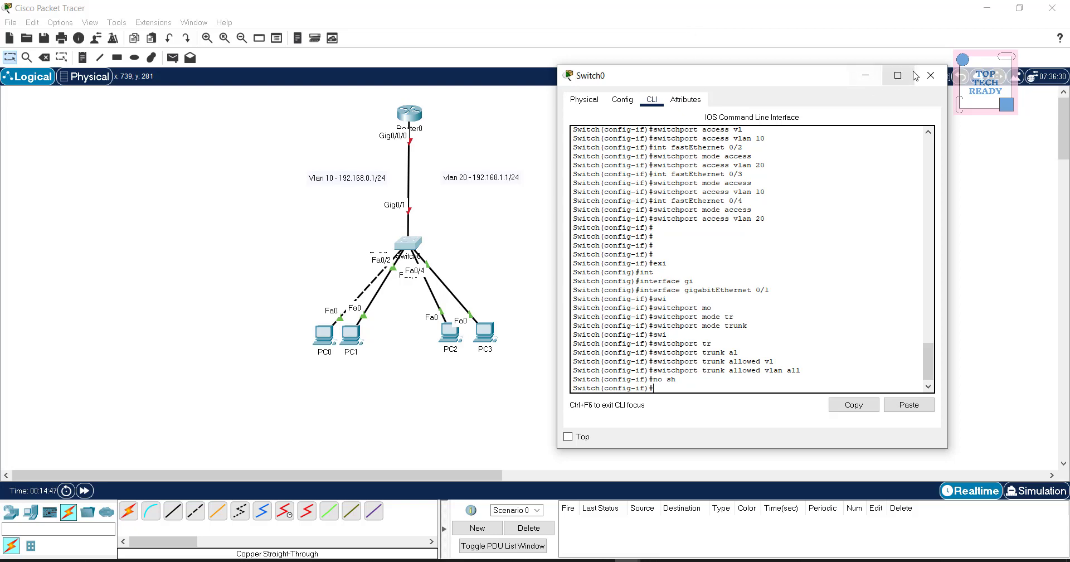
pyautogui.click(931, 75)
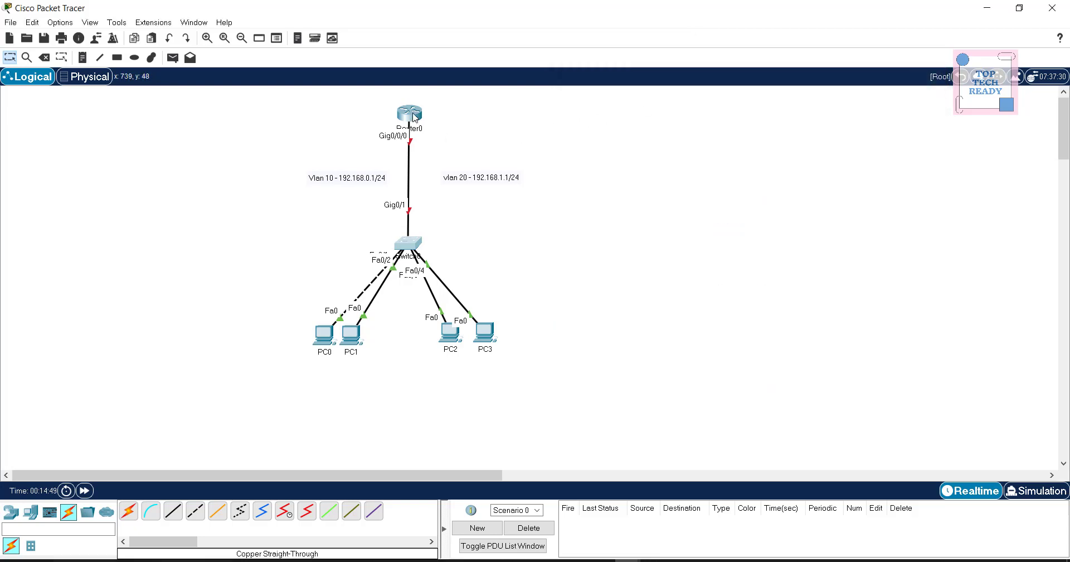
# Step: Open Router0's command line and answer no to the initial configuration dialog
pyautogui.click(410, 113)
pyautogui.click(435, 112)
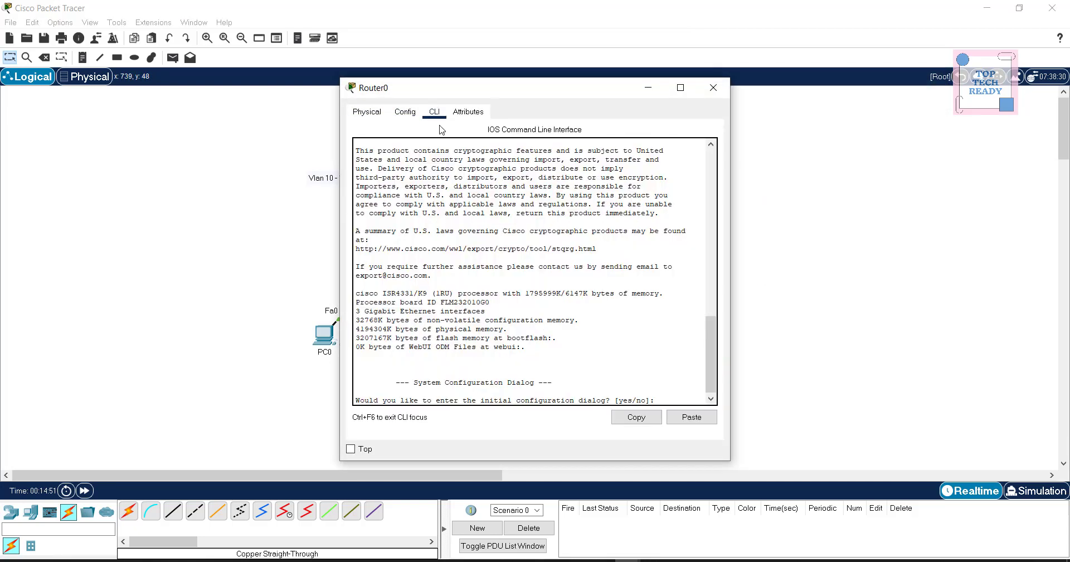
pyautogui.press('Return')
pyautogui.press('Return')
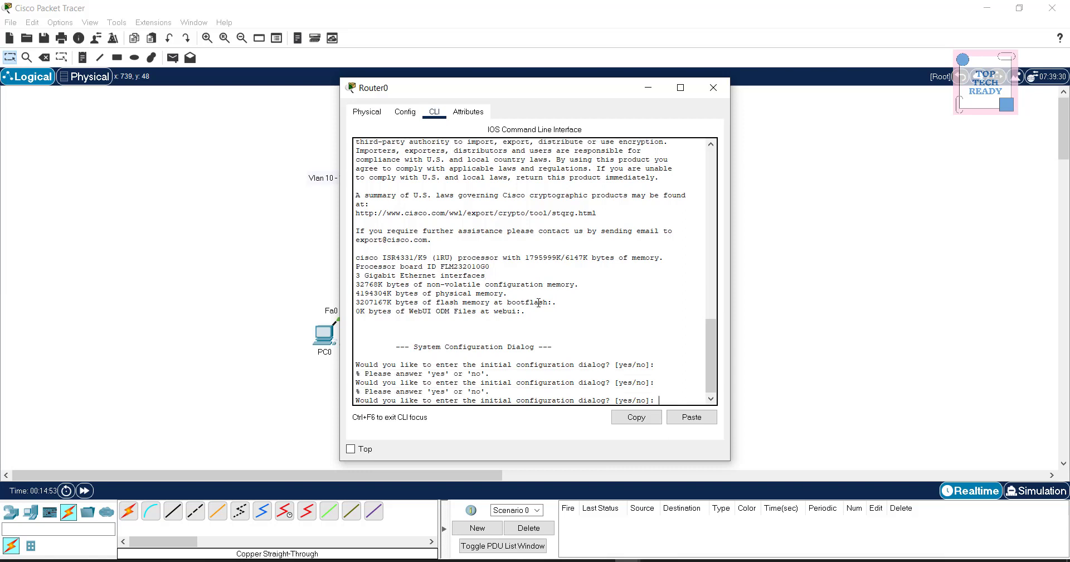
pyautogui.write('no')
pyautogui.press('Return')
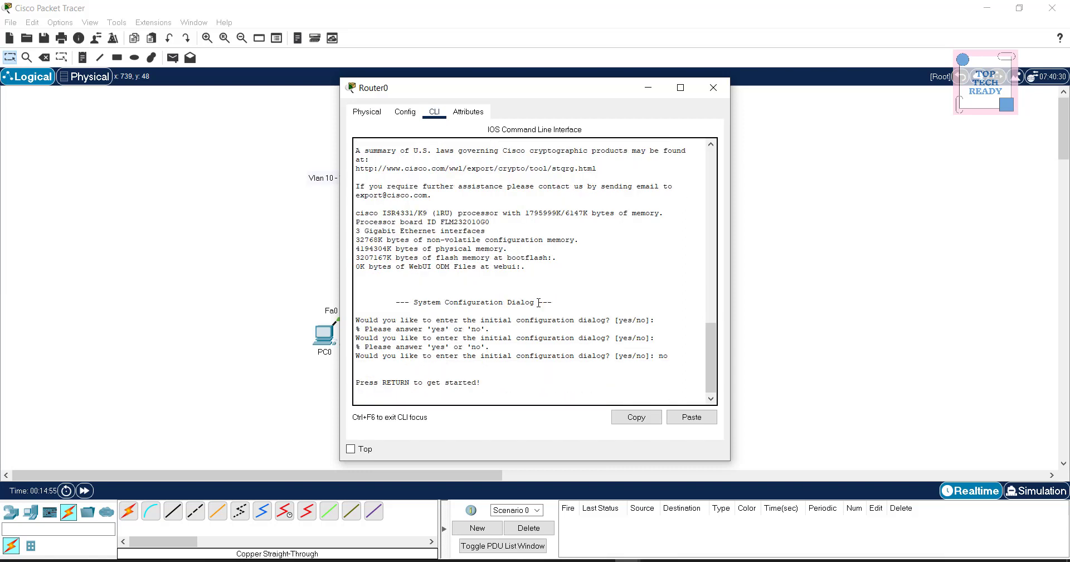
# Step: Enter privileged mode on Router0 with en and global configuration mode with conf t
pyautogui.press('Return')
pyautogui.press('Return')
pyautogui.write('er>e')
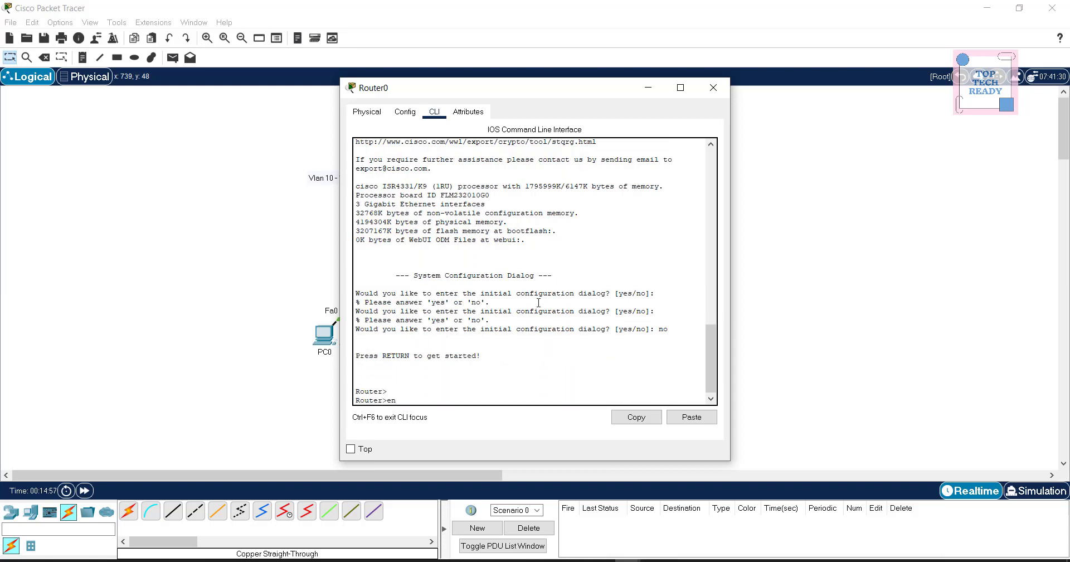
pyautogui.write('n')
pyautogui.press('Return')
pyautogui.write('conf t')
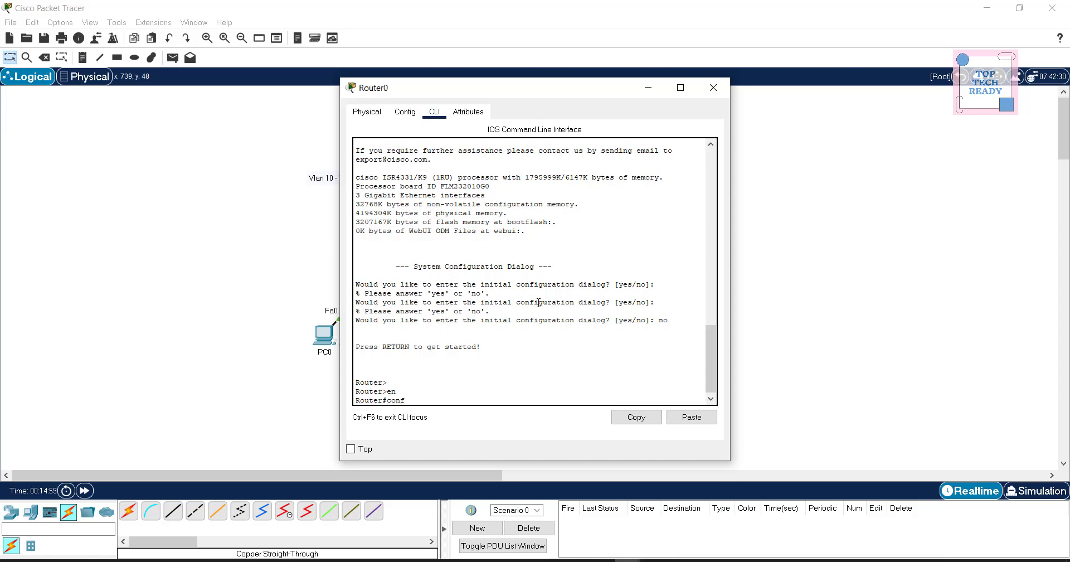
pyautogui.press('Return')
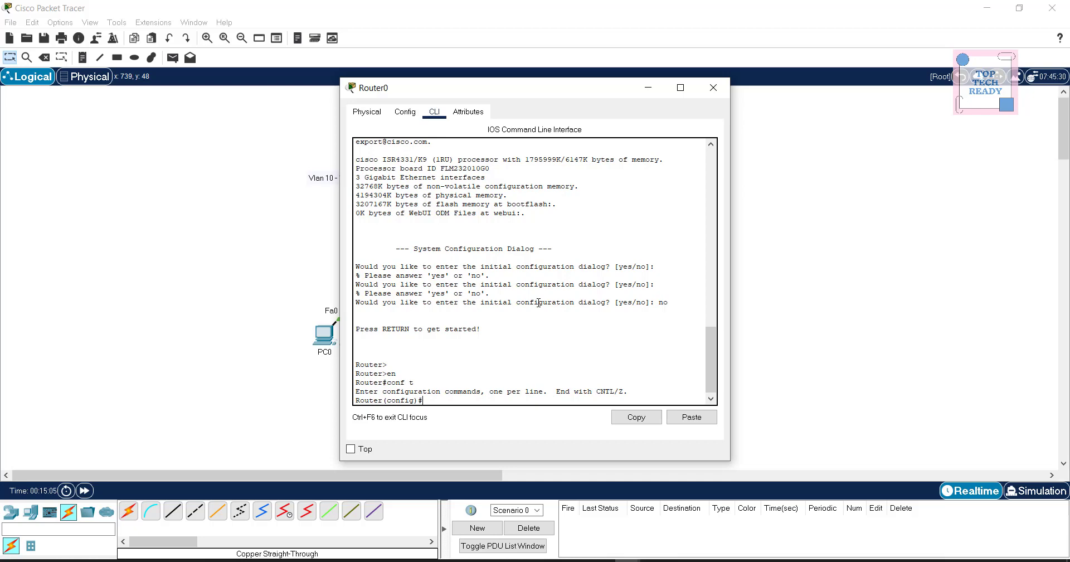
# Step: Move Router0's window clear of the topology and enable its interface gigabitEthernet 0/0/0 with no sh
pyautogui.moveTo(466, 92); pyautogui.dragTo(670, 53)
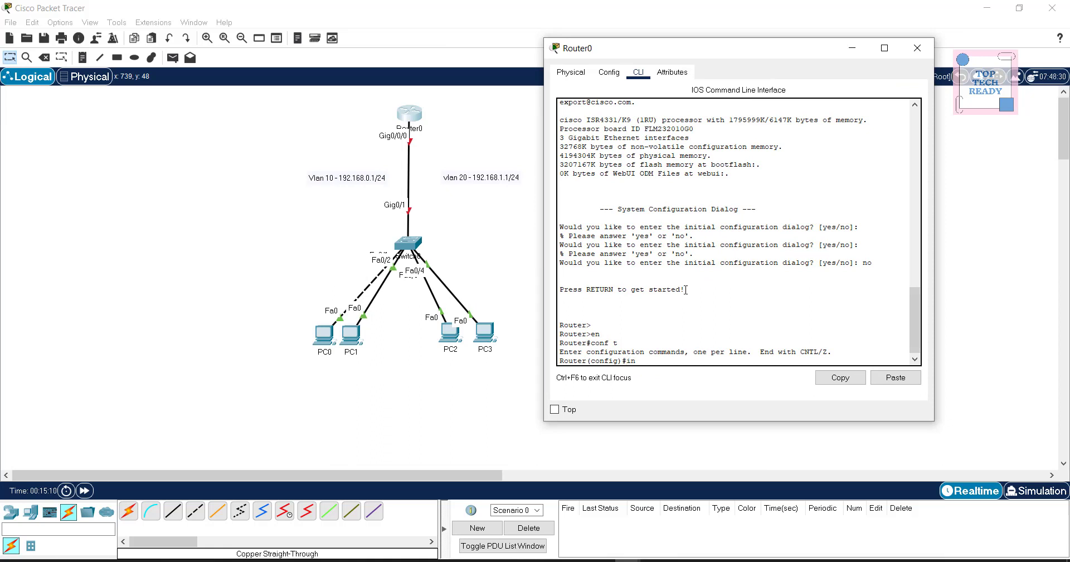
pyautogui.write('t')
pyautogui.press('Tab')
pyautogui.write('gi')
pyautogui.press('Tab')
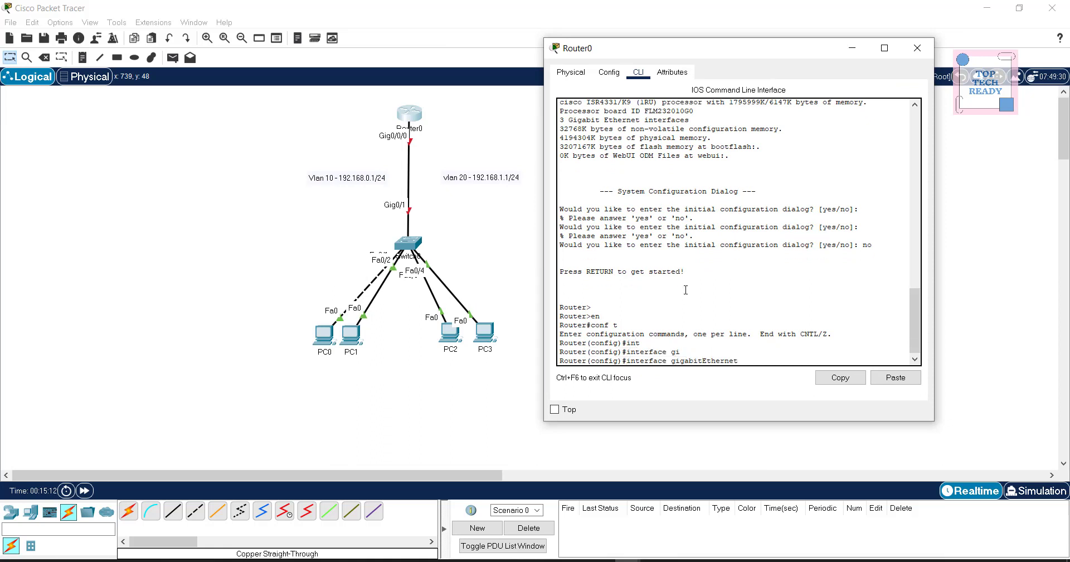
pyautogui.write('0/0/0')
pyautogui.press('Return')
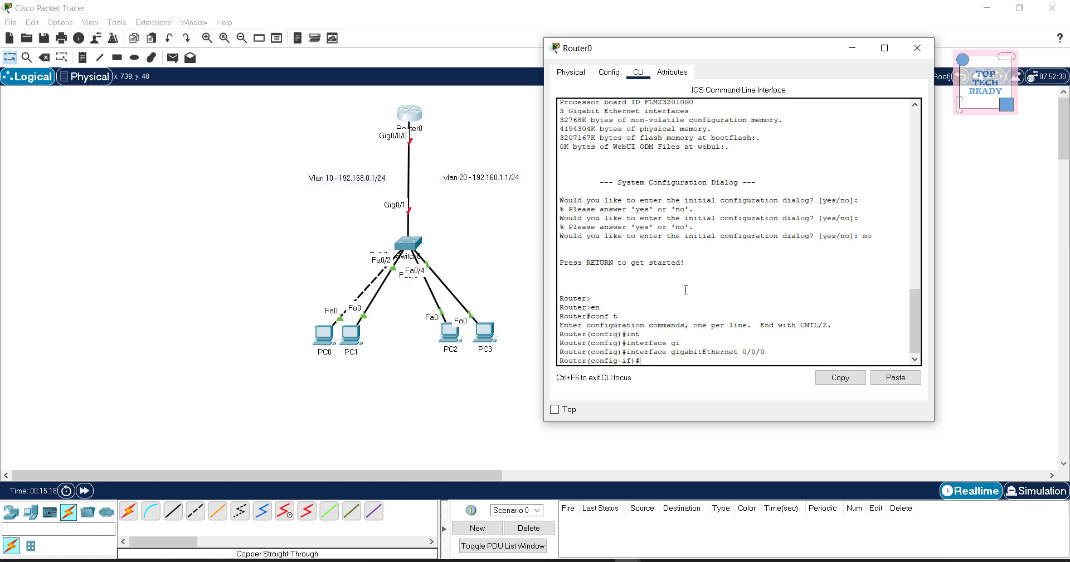
pyautogui.write('no sh')
pyautogui.press('Return')
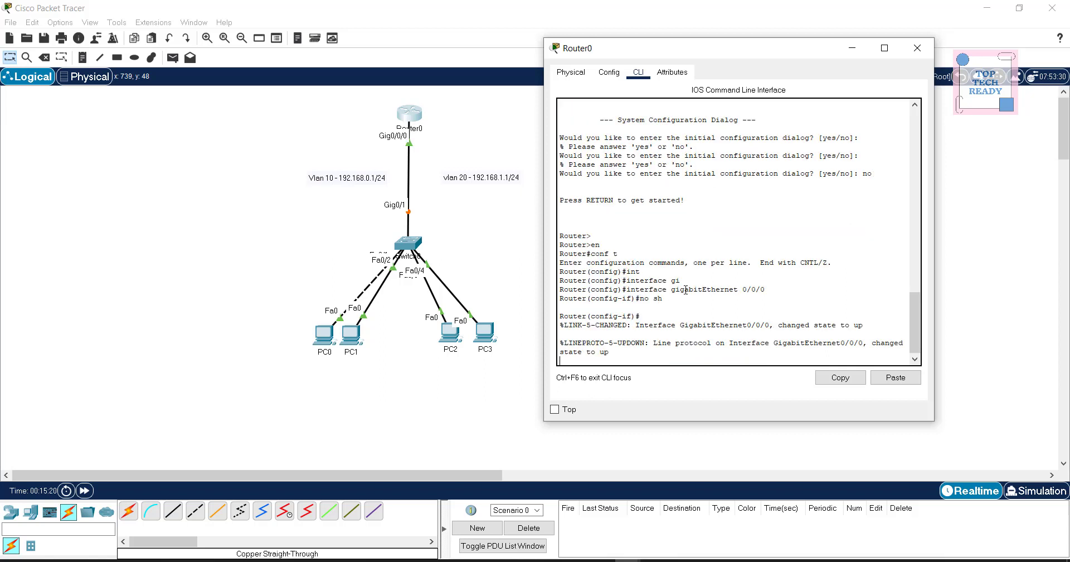
pyautogui.press('Return')
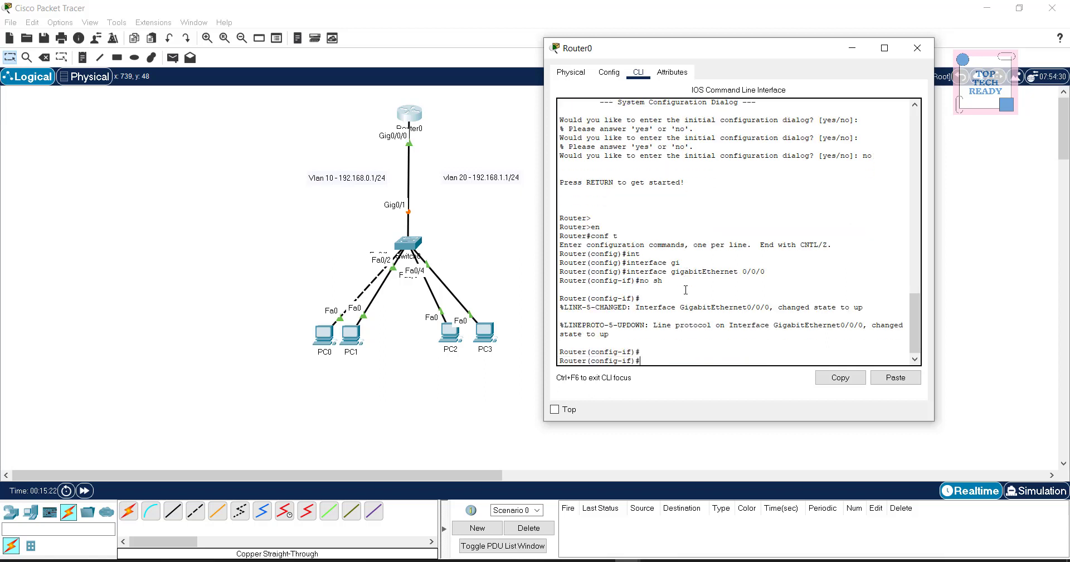
# Step: Create the subinterface gigabitEthernet 0/0/0.10 on Router0 for VLAN 10
pyautogui.press('Up')
pyautogui.press('Up')
pyautogui.write('.10')
pyautogui.press('Return')
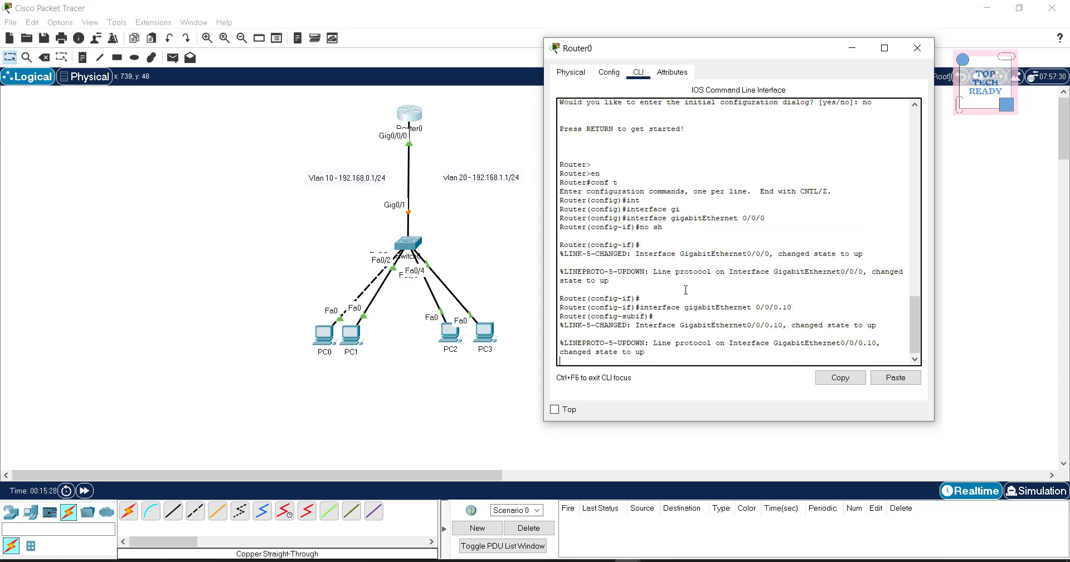
# Step: Set dot1Q encapsulation with VLAN ID 10 on Router0's subinterface gigabitEthernet 0/0/0.10
pyautogui.press('Return')
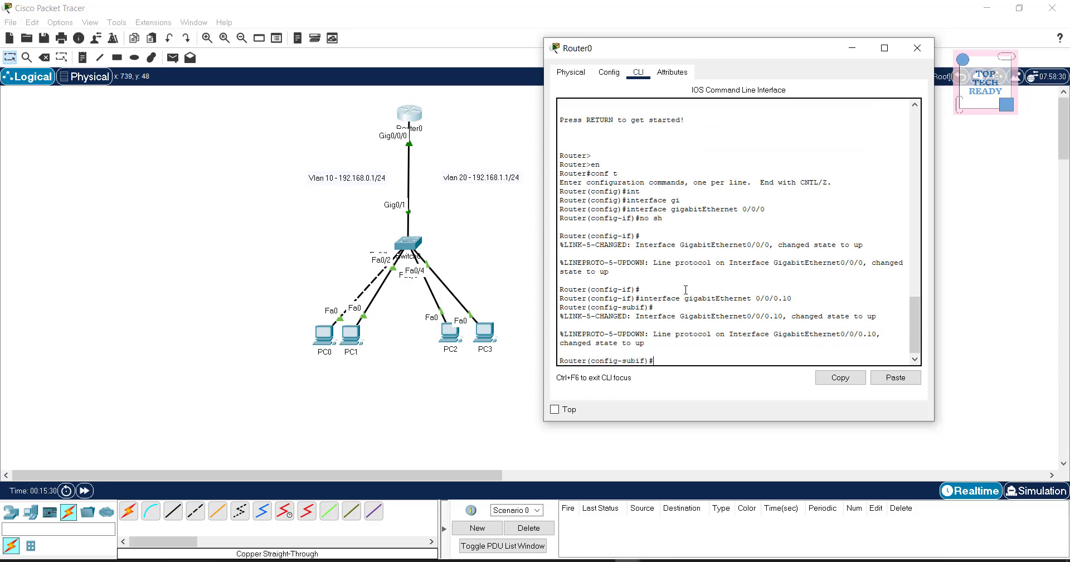
pyautogui.write('e')
pyautogui.write('n')
pyautogui.press('Tab')
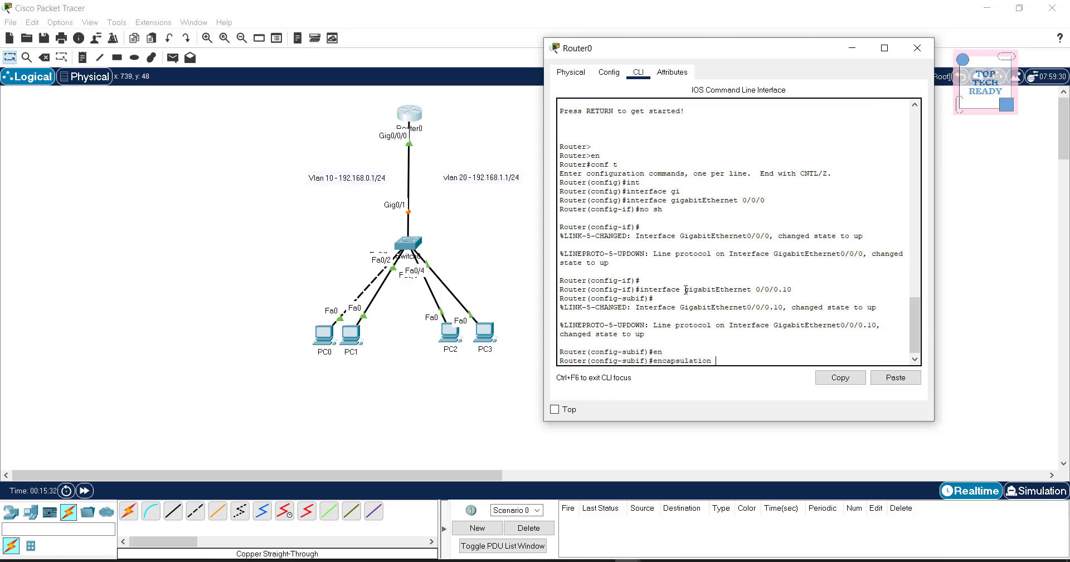
pyautogui.write('do')
pyautogui.press('Tab')
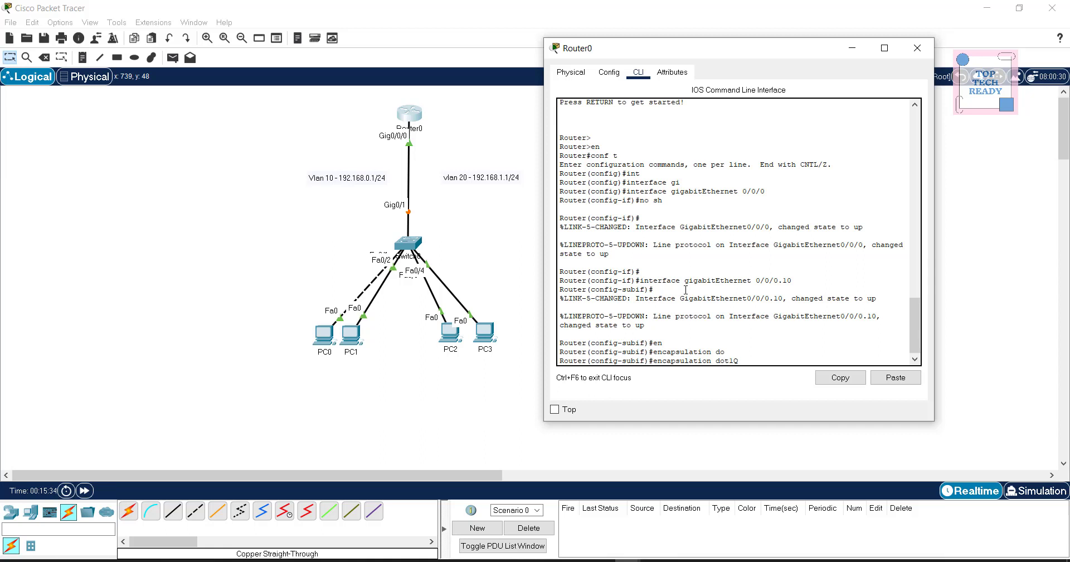
pyautogui.write('10')
pyautogui.press('Return')
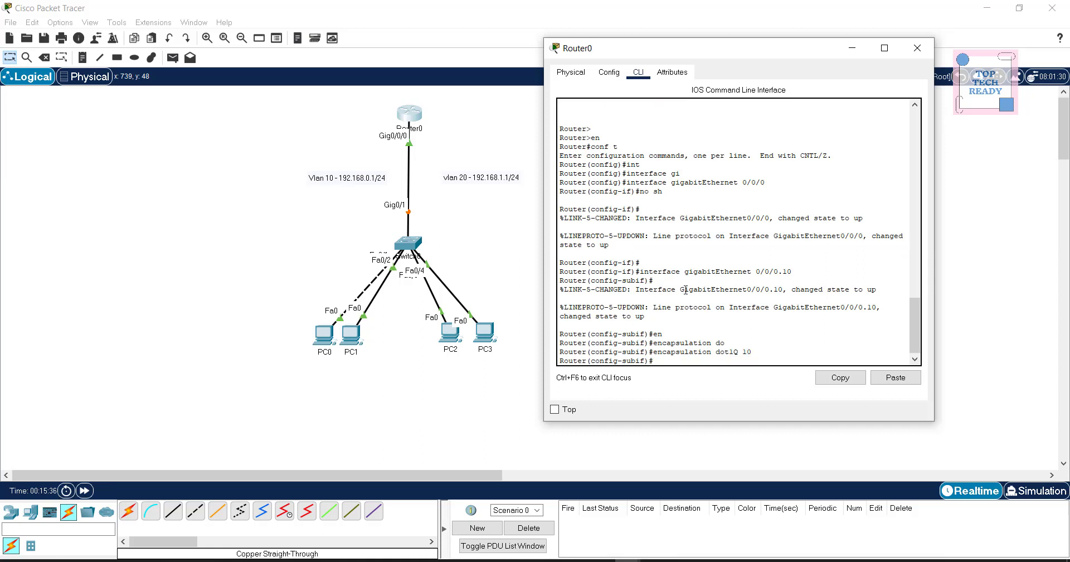
# Step: Assign IP address 192.168.0.1 with mask 255.255.255.0 to the VLAN 10 subinterface
pyautogui.write('ip add')
pyautogui.press('Tab')
pyautogui.write('192')
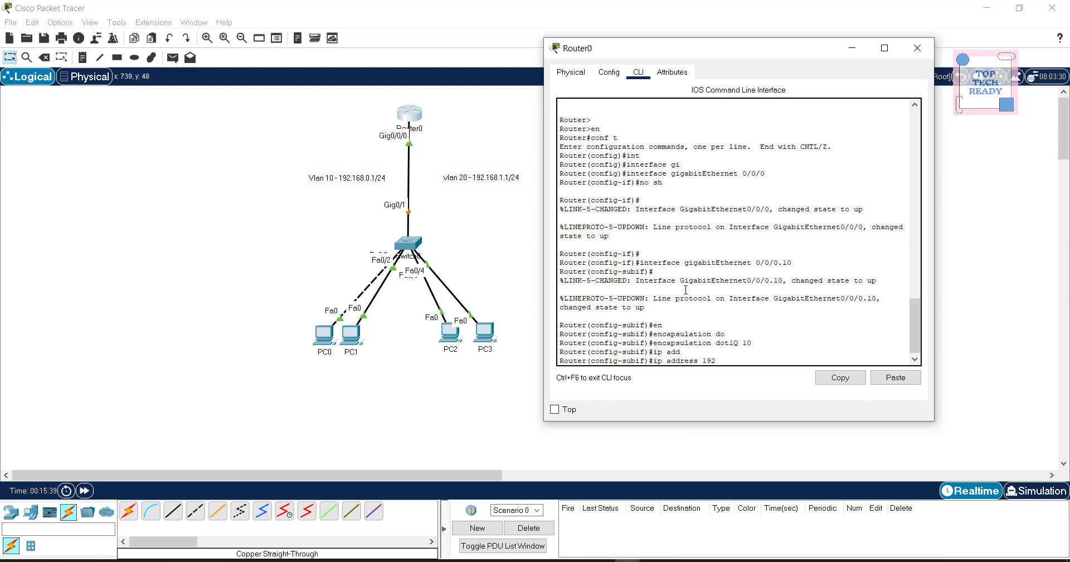
pyautogui.write('.168.0.1 255.255.255.0')
pyautogui.press('Return')
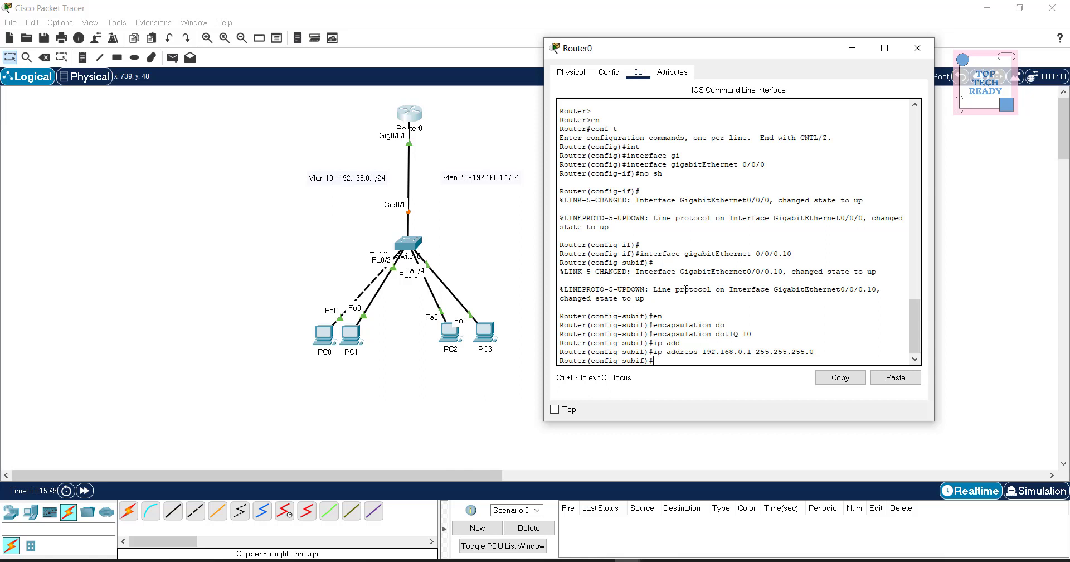
# Step: Create the subinterface gigabitEthernet 0/0/0.20 on Router0 for VLAN 20
pyautogui.press('Up')
pyautogui.press('Up')
pyautogui.press('Up')
pyautogui.press('Up')
pyautogui.press('Up')
pyautogui.press('Up')
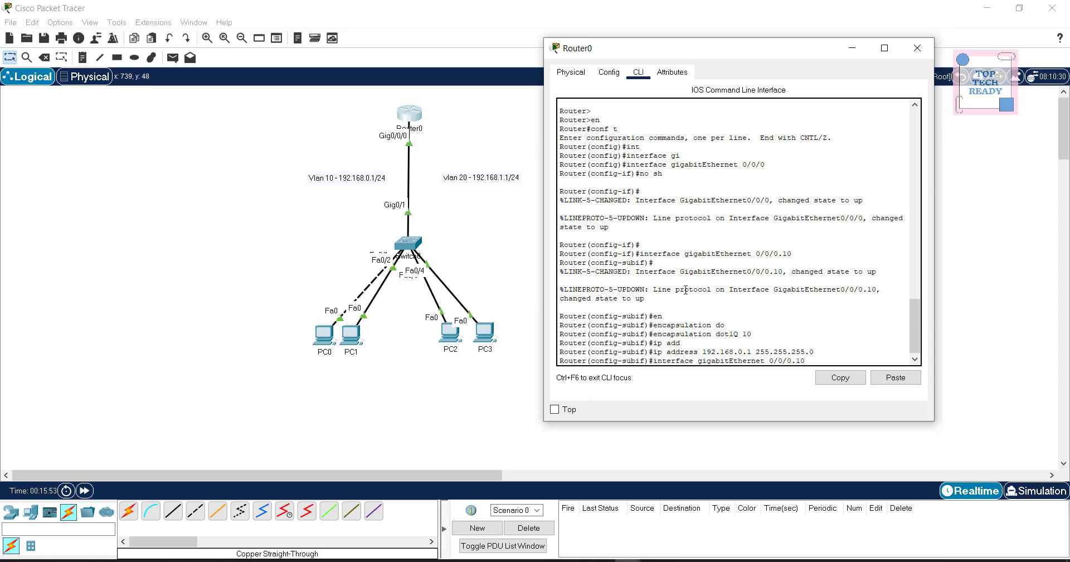
pyautogui.write('20')
pyautogui.press('Return')
pyautogui.press('Return')
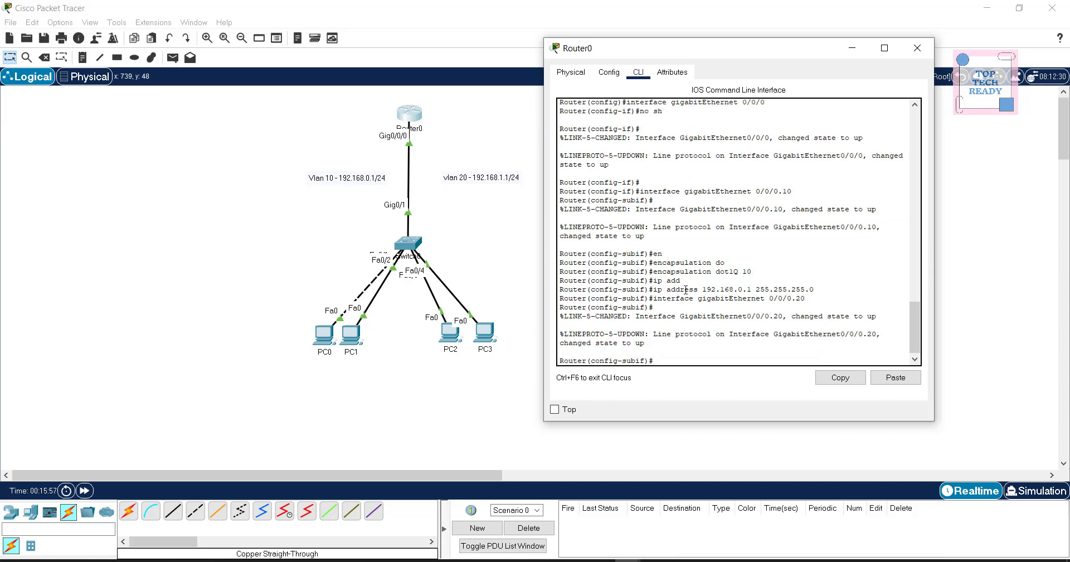
# Step: Set dot1Q encapsulation with VLAN ID 20 on the subinterface gigabitEthernet 0/0/0.20
pyautogui.press('Up')
pyautogui.press('Up')
pyautogui.press('Up')
pyautogui.press('Up')
pyautogui.write('20')
pyautogui.press('Return')
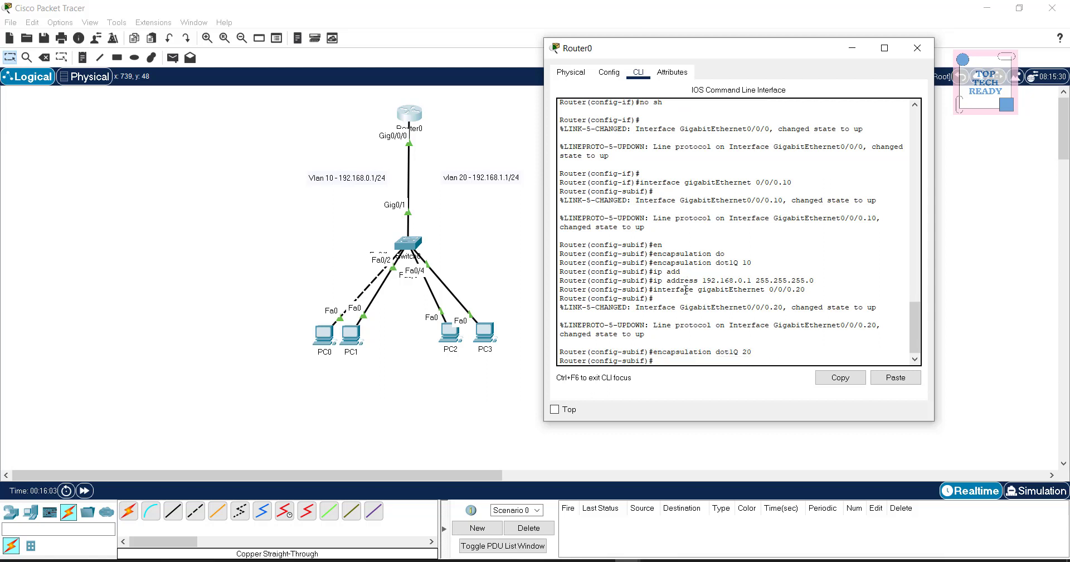
# Step: Assign IP address 192.168.1.1 with mask 255.255.255.0 to the VLAN 20 subinterface and leave configuration mode
pyautogui.press('Up')
pyautogui.press('Up')
pyautogui.press('Up')
pyautogui.press('BackSpace')
pyautogui.write('1')
pyautogui.press('Return')
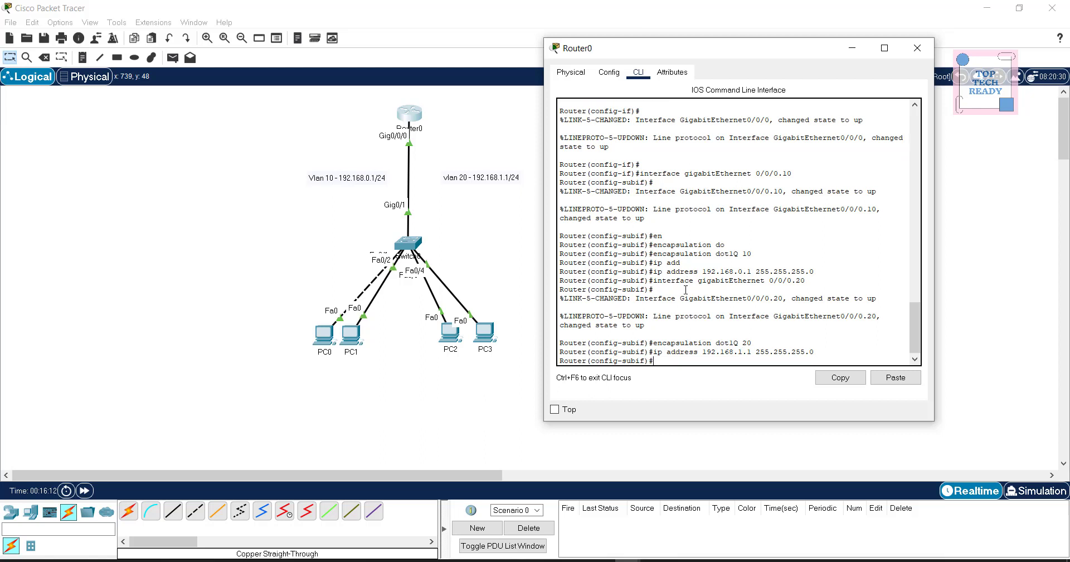
pyautogui.hotkey('ctrl', 'z')
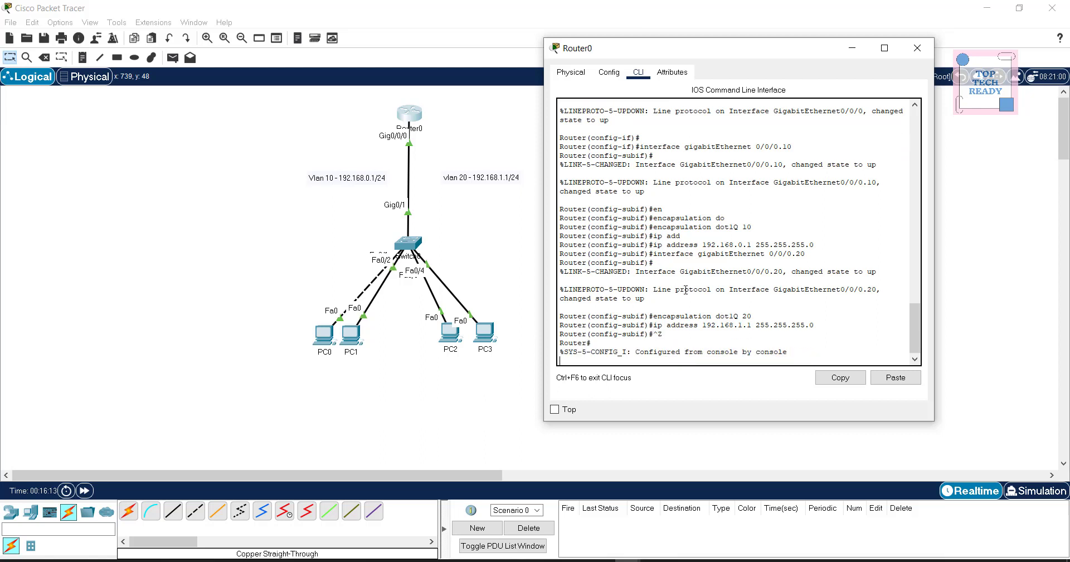
# Step: Open PC0's Command Prompt and ping 192.168.1.2 in VLAN 20
pyautogui.click(327, 340)
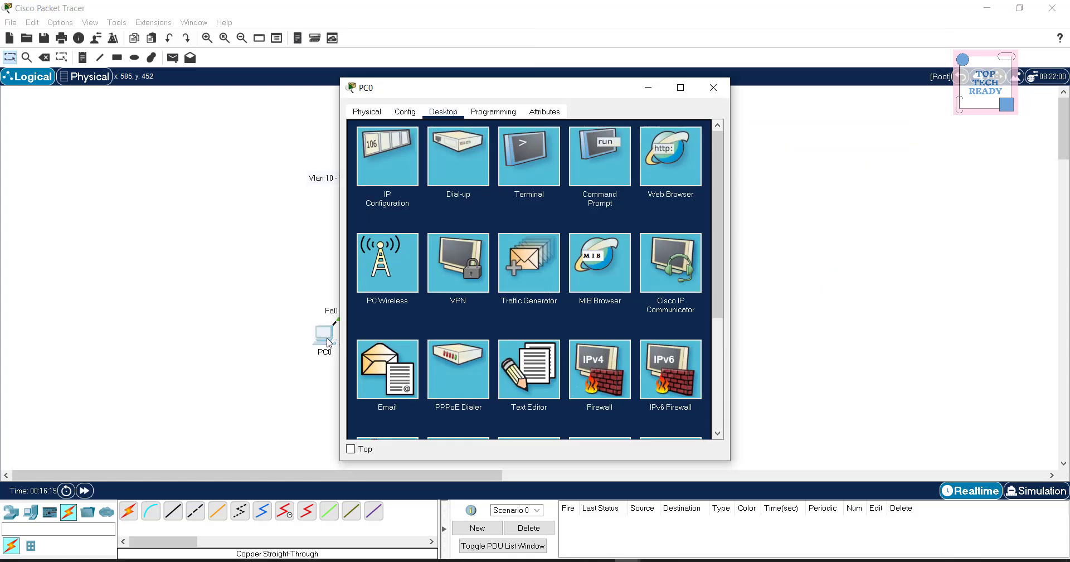
pyautogui.click(582, 166)
pyautogui.scroll(-7, 582, 166)
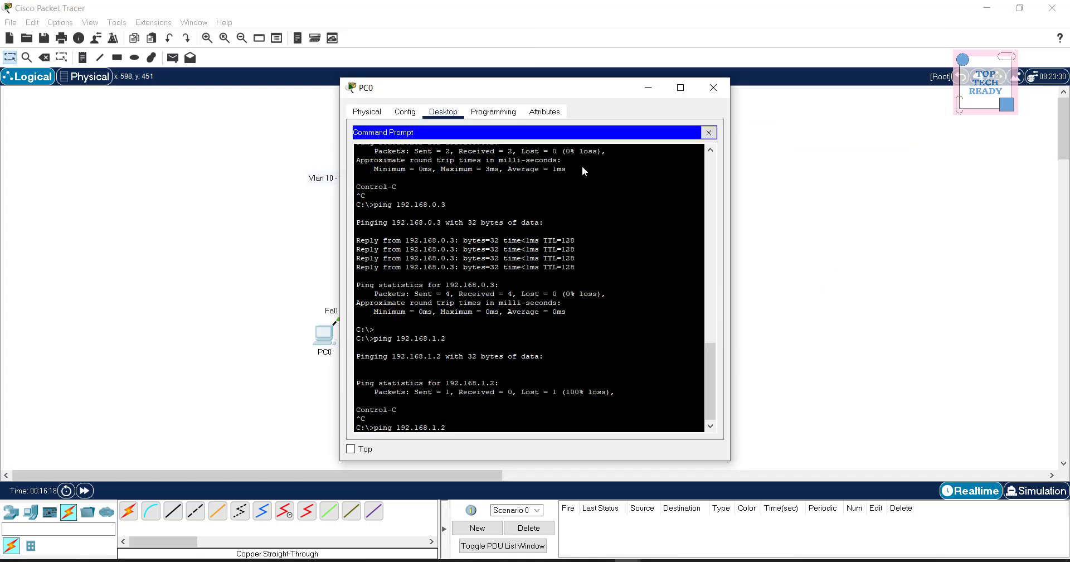
pyautogui.press('Return')
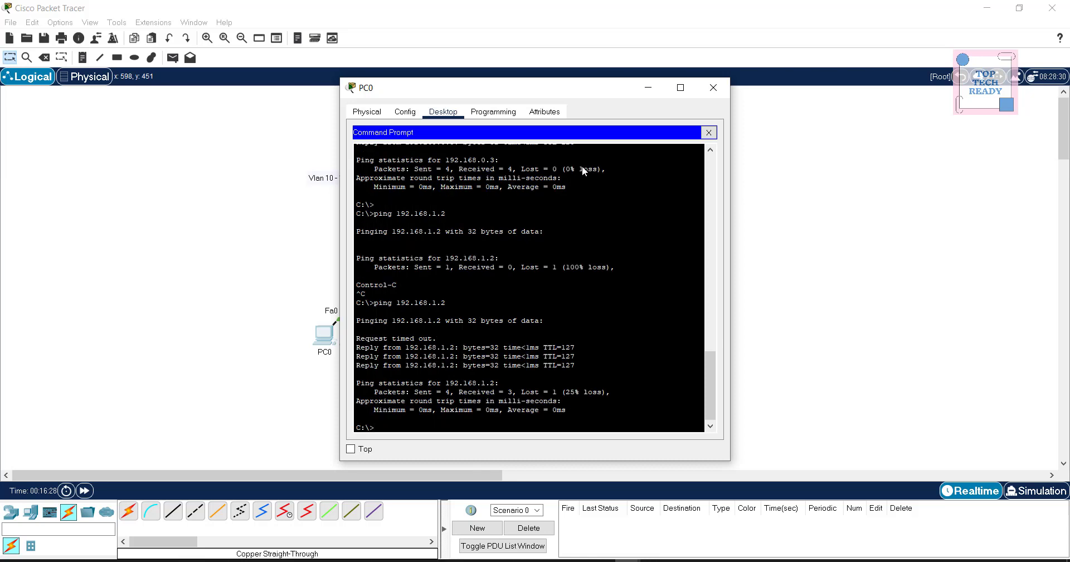
# Step: Ping the VLAN 20 gateway 192.168.1.1 from PC0 and stop the ping early
pyautogui.press('Up')
pyautogui.press('BackSpace')
pyautogui.write('192.168.1.')
pyautogui.press('Return')
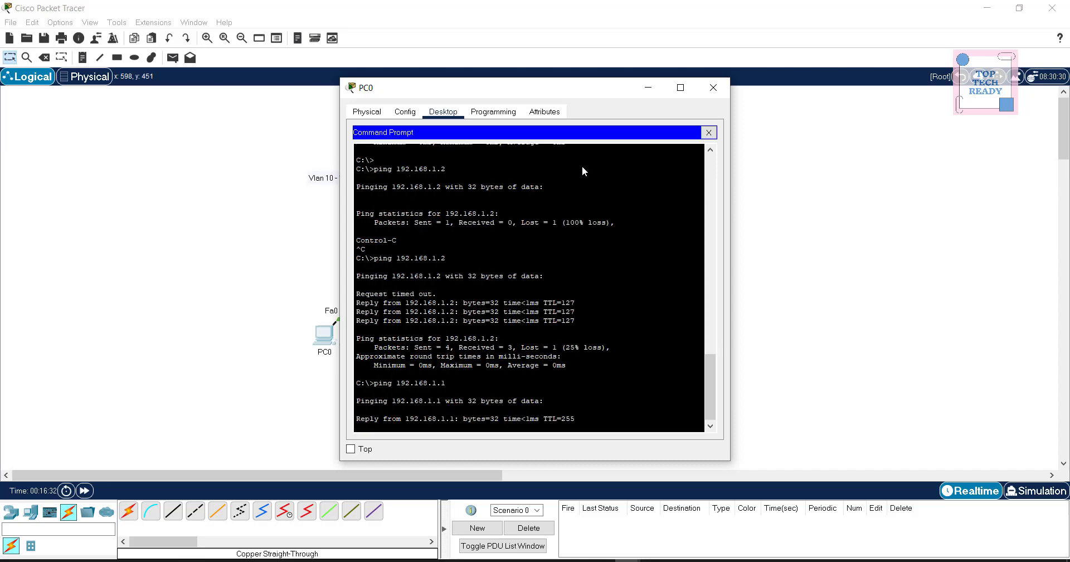
pyautogui.hotkey('ctrl', 'c')
# Step: Ping 192.168.1.2 again from PC0 and interrupt the ping before it finishes
pyautogui.press('Up')
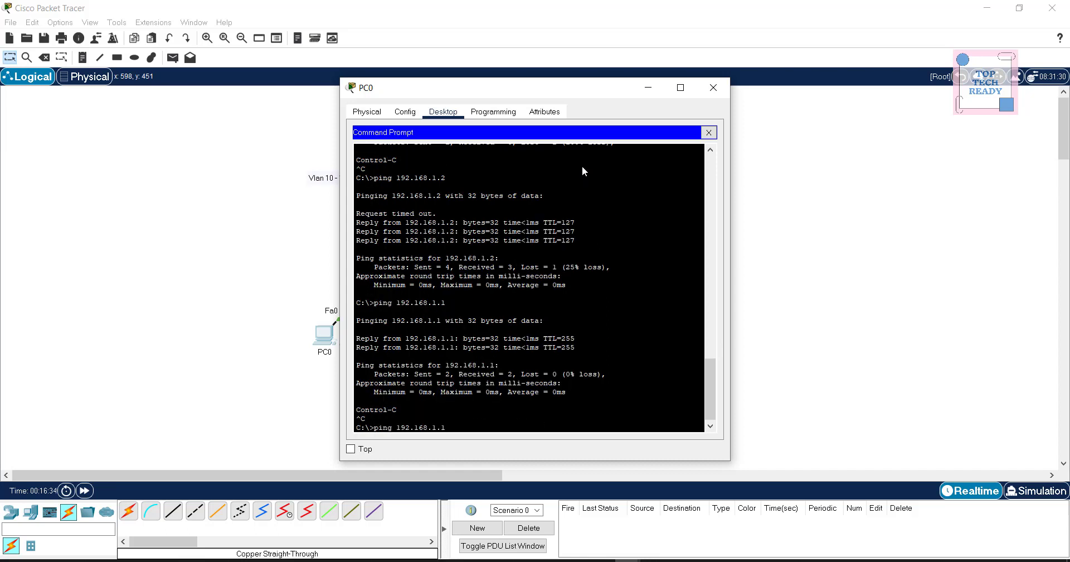
pyautogui.press('Return')
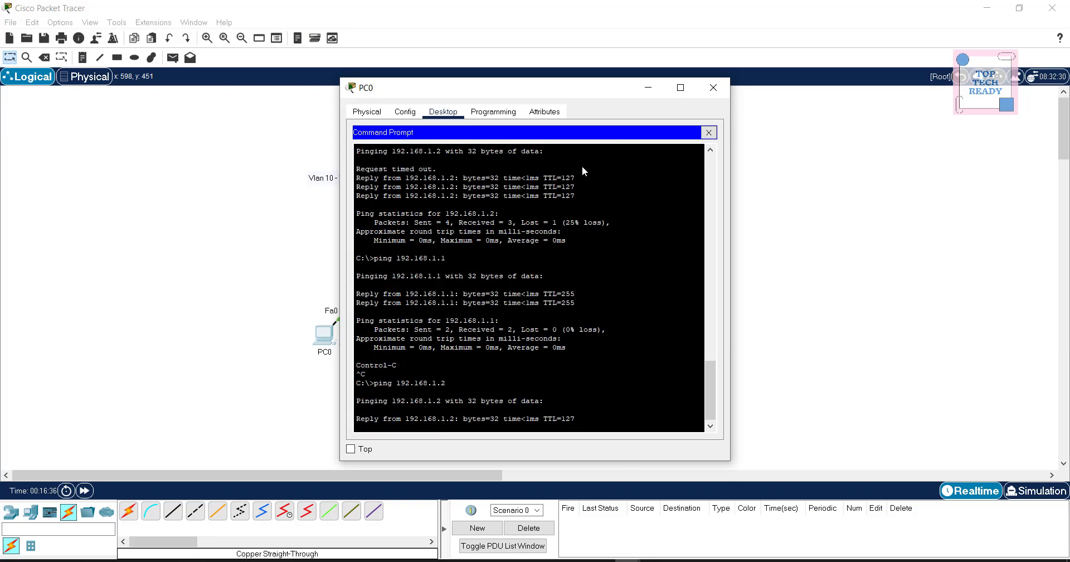
pyautogui.hotkey('ctrl', 'c')
# Step: Ping 192.168.1.3 from PC0 and close its Command Prompt
pyautogui.press('Up')
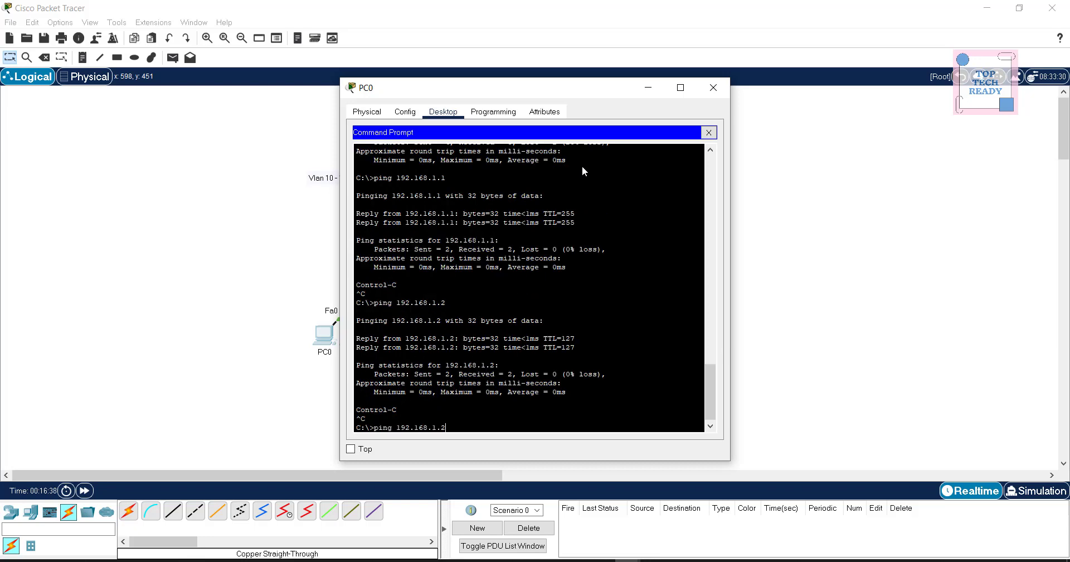
pyautogui.write('3')
pyautogui.press('Return')
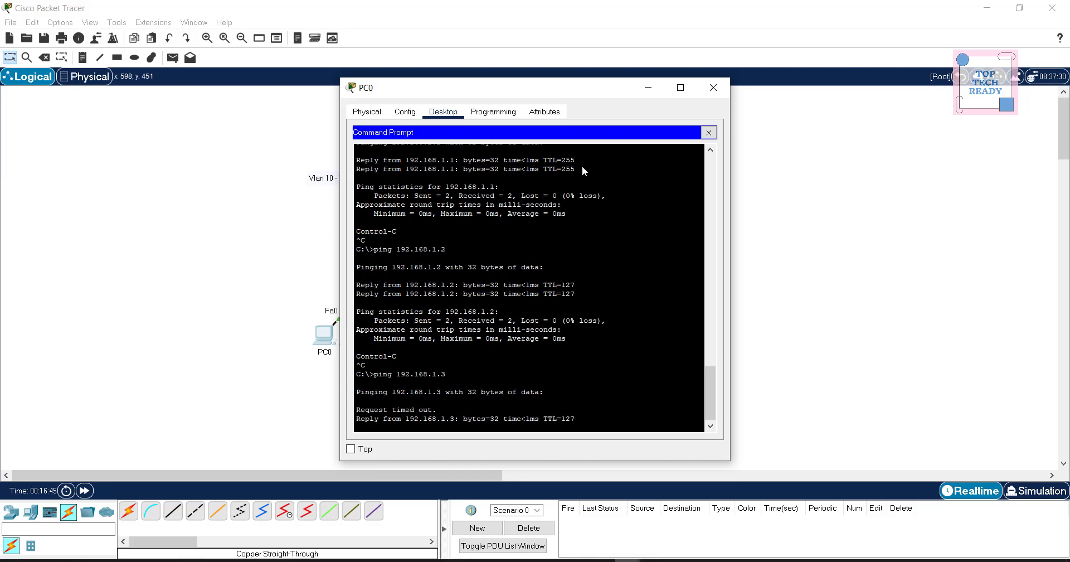
pyautogui.press('Return')
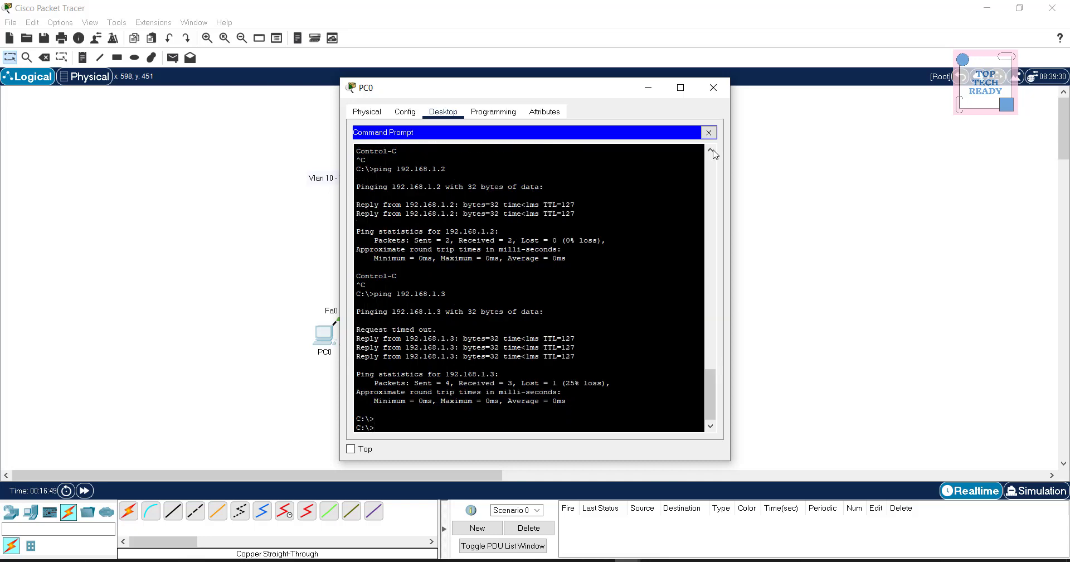
pyautogui.click(710, 133)
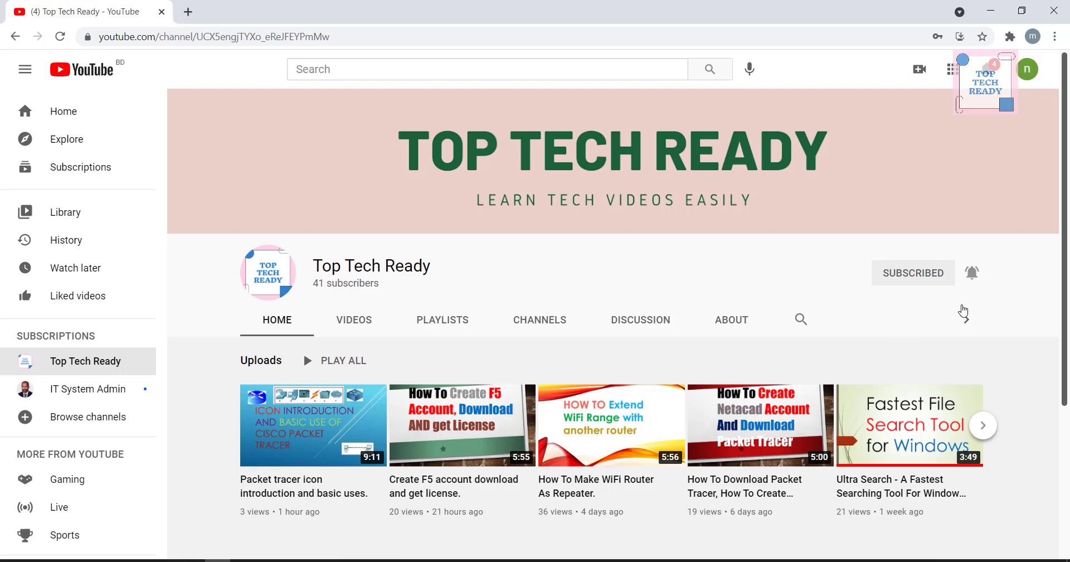
# Step: Switch to YouTube in the browser and set the Top Tech Ready channel's notifications to All
pyautogui.click(982, 277)
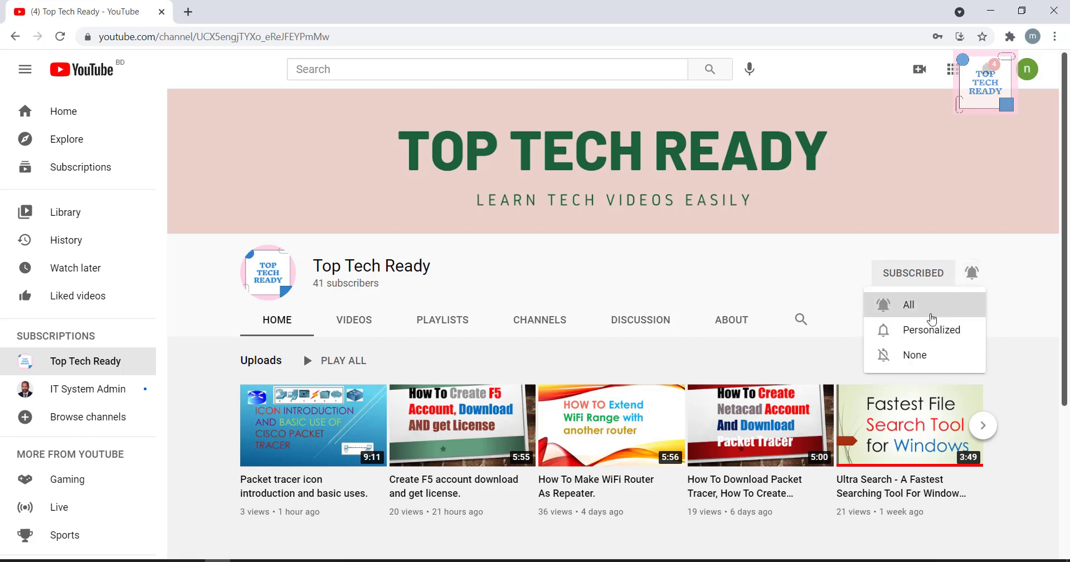
pyautogui.click(934, 310)
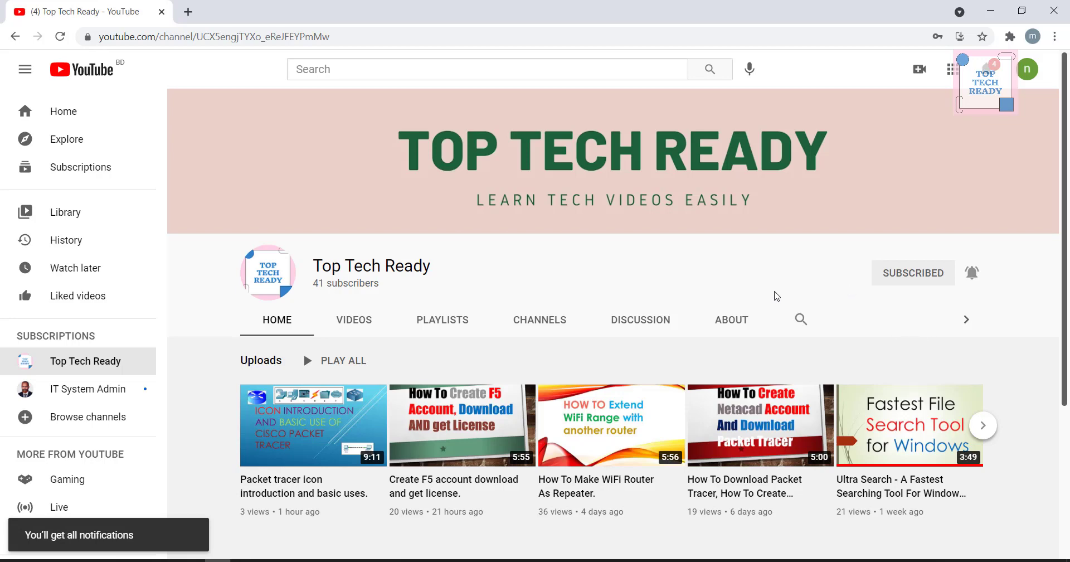
pyautogui.click(652, 560)
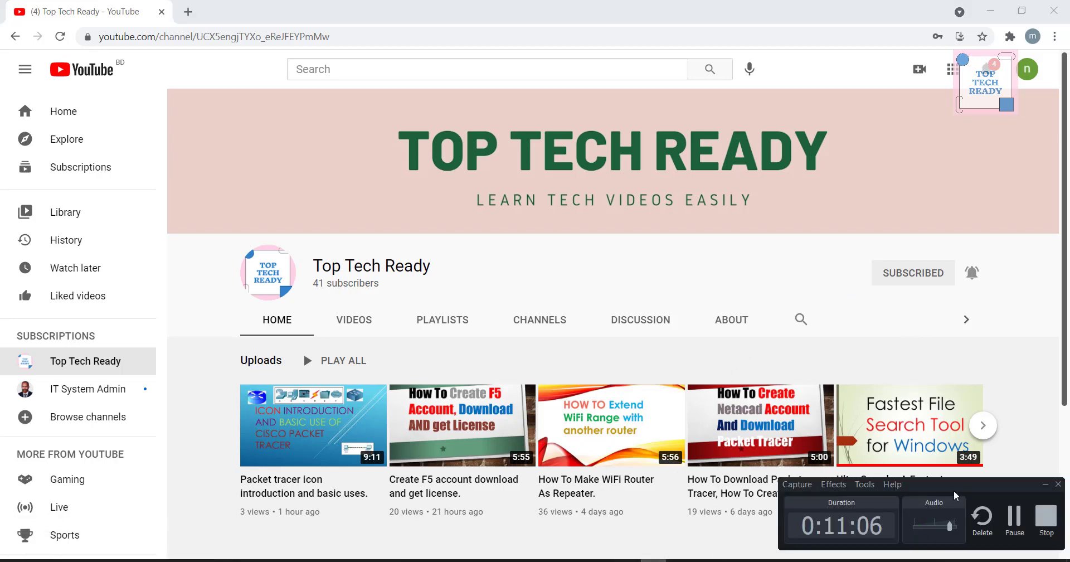